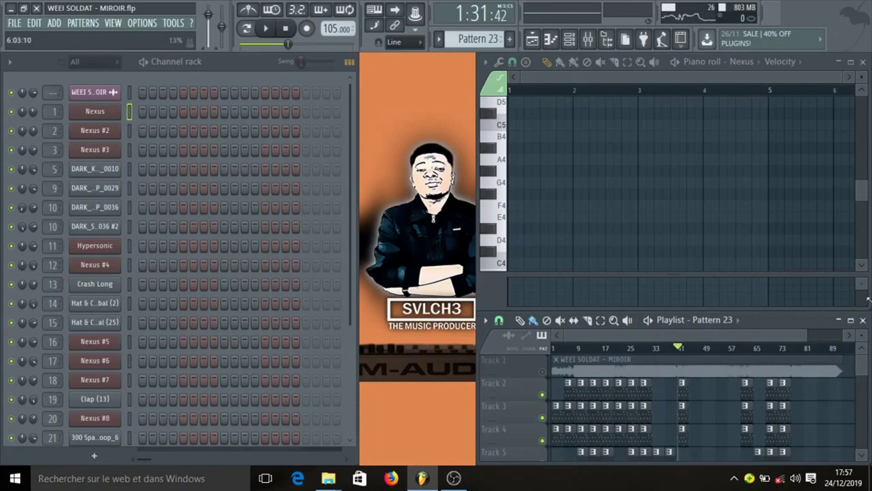
Step: Enlarge the playlist, solo the WEEI SOLDAT - MIROIR audio track and examine where its clip starts
{"action": "left_click", "coordinate": [850, 320]}
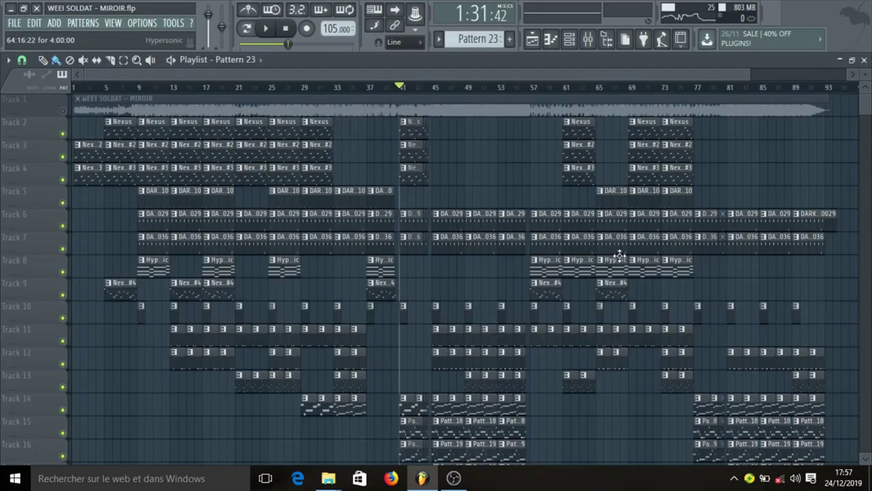
{"action": "left_click", "coordinate": [272, 109]}
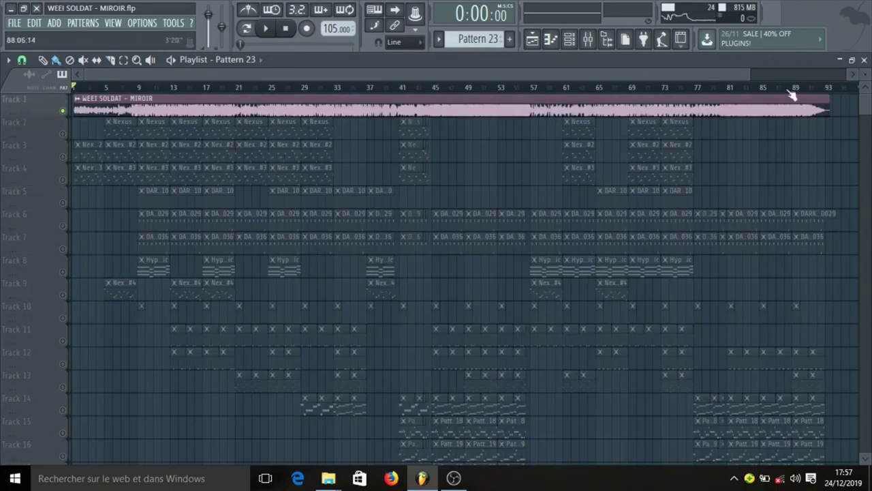
{"action": "left_click_drag", "start_coordinate": [748, 72], "coordinate": [121, 127]}
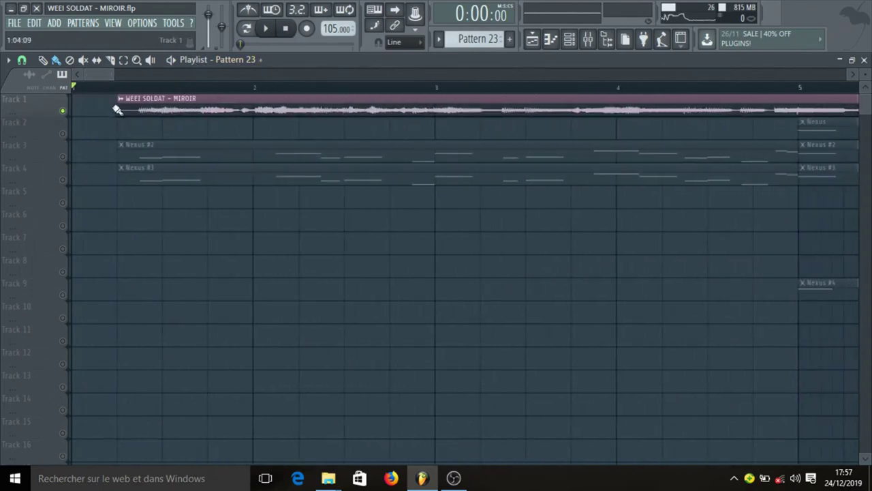
{"action": "left_click_drag", "start_coordinate": [120, 112], "coordinate": [64, 115]}
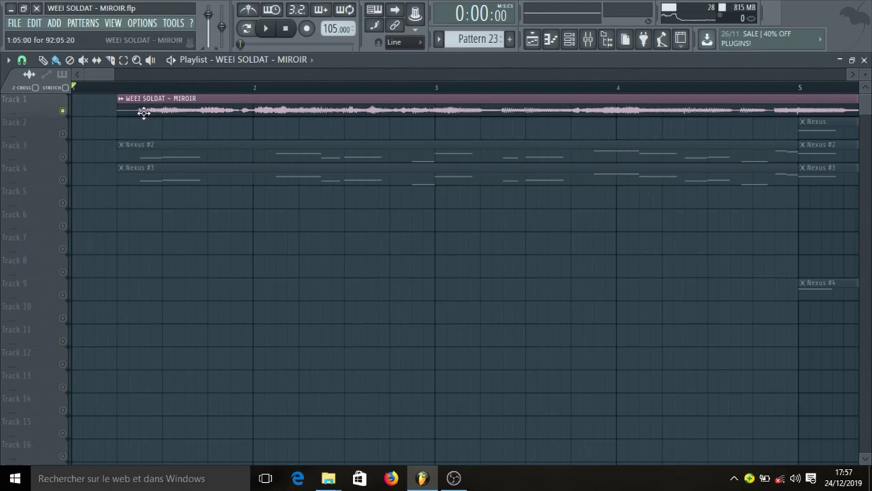
Step: Extend the start of the first Nexus #2 clip back to bar 1 and enable Track 3 alongside the audio
{"action": "left_click_drag", "start_coordinate": [118, 156], "coordinate": [62, 160]}
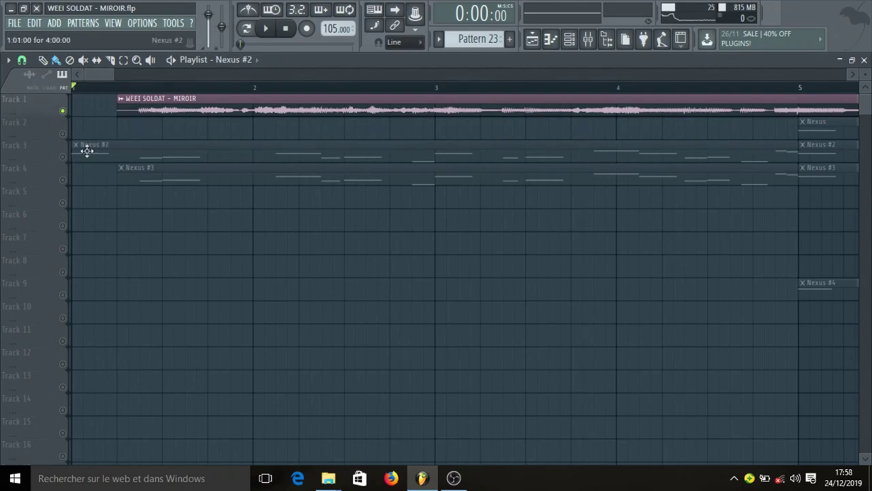
{"action": "left_click", "coordinate": [62, 157]}
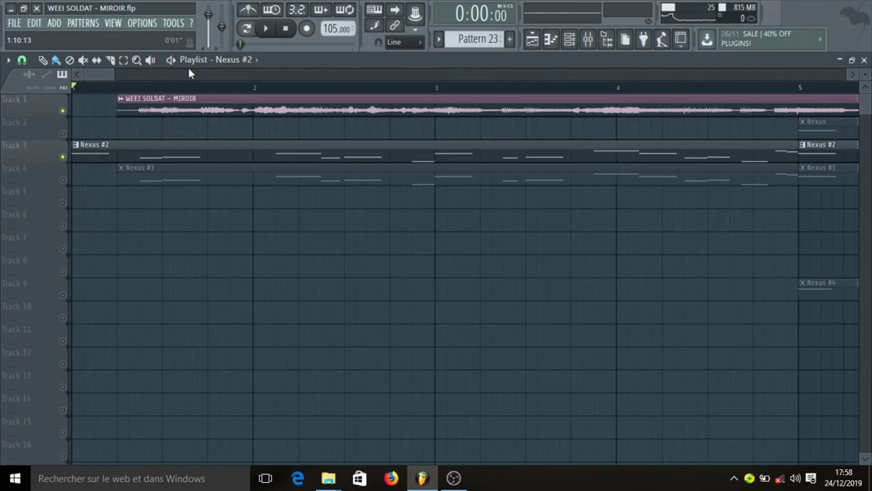
Step: Play the opening repeatedly with both tracks and trim the first Nexus #2 clip's start back to 1:05:00
{"action": "left_click", "coordinate": [266, 28]}
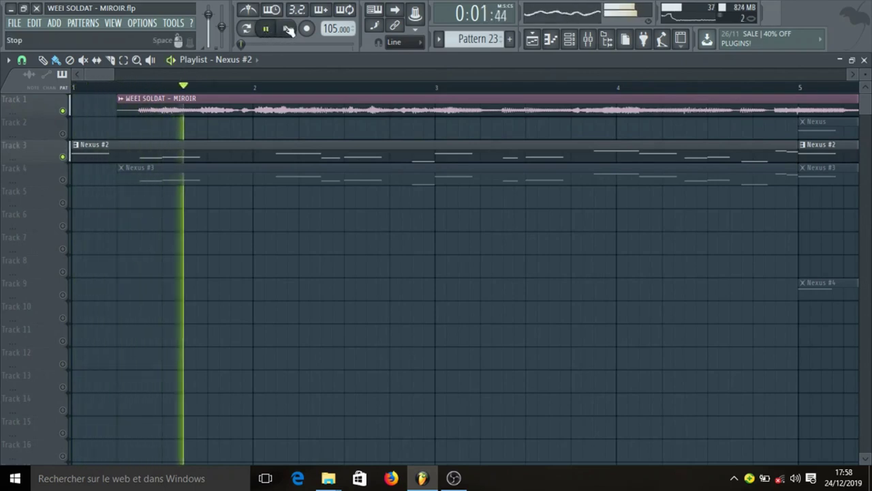
{"action": "left_click", "coordinate": [287, 29]}
{"action": "left_click", "coordinate": [267, 30]}
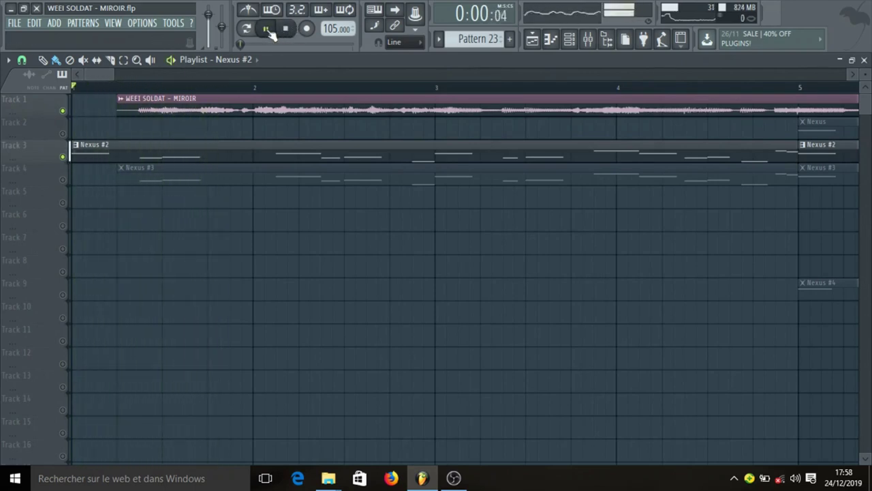
{"action": "left_click", "coordinate": [287, 29]}
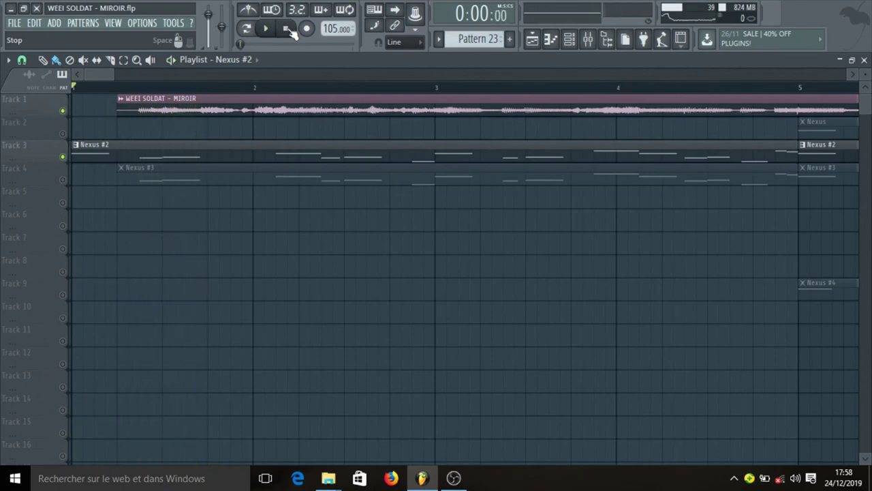
{"action": "left_click", "coordinate": [270, 32]}
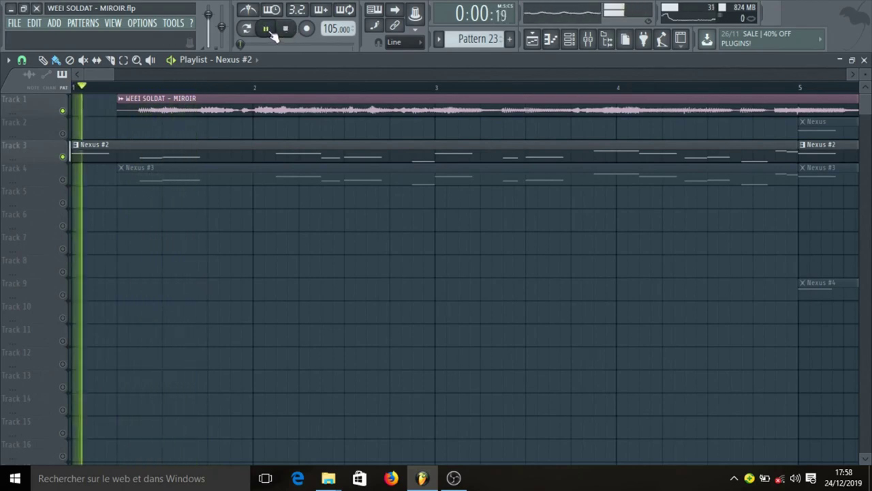
{"action": "left_click", "coordinate": [287, 29]}
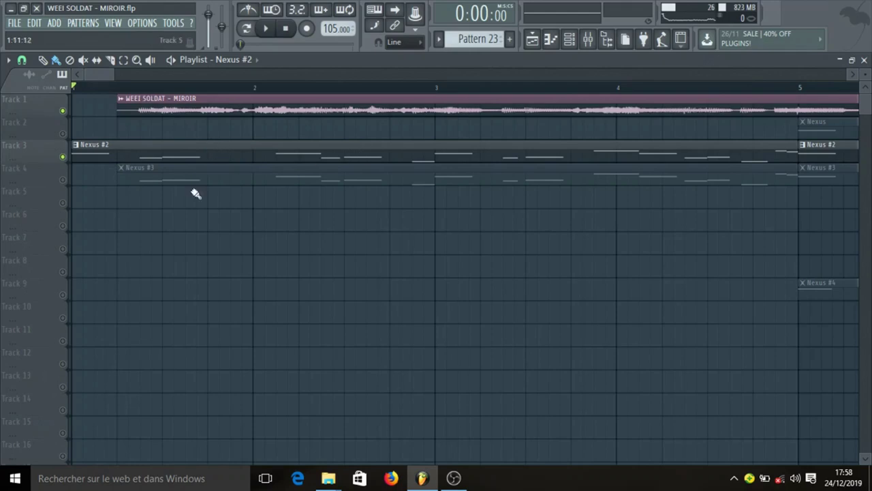
{"action": "left_click_drag", "start_coordinate": [73, 156], "coordinate": [118, 154]}
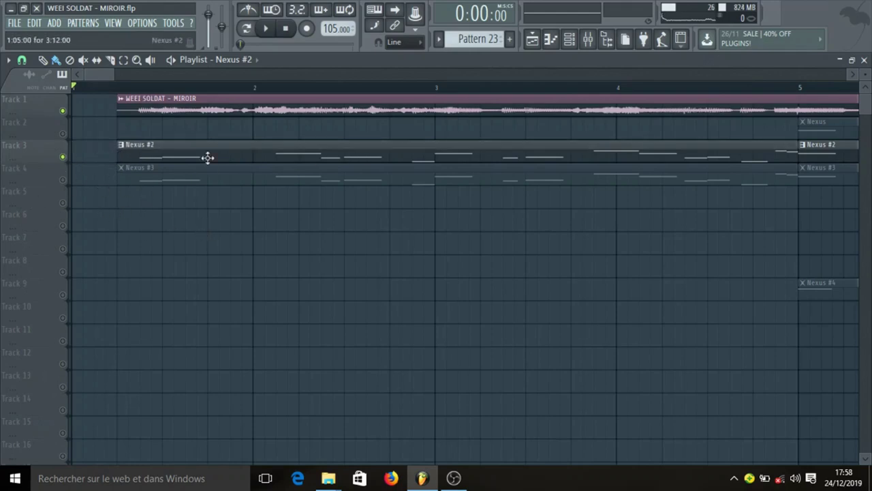
Step: Open the WEEI SOLDAT - MIROIR clip's settings and play the intro with the metronome enabled
{"action": "double_click", "coordinate": [190, 108]}
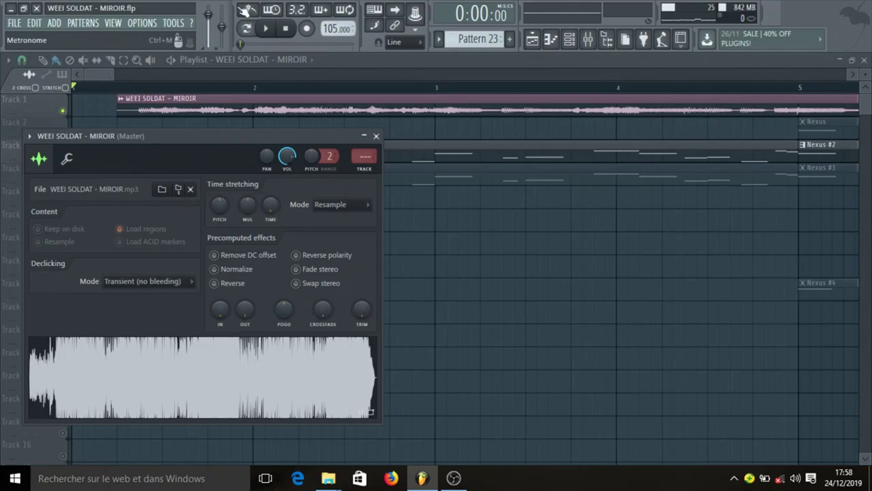
{"action": "left_click", "coordinate": [248, 9]}
{"action": "key", "text": "space"}
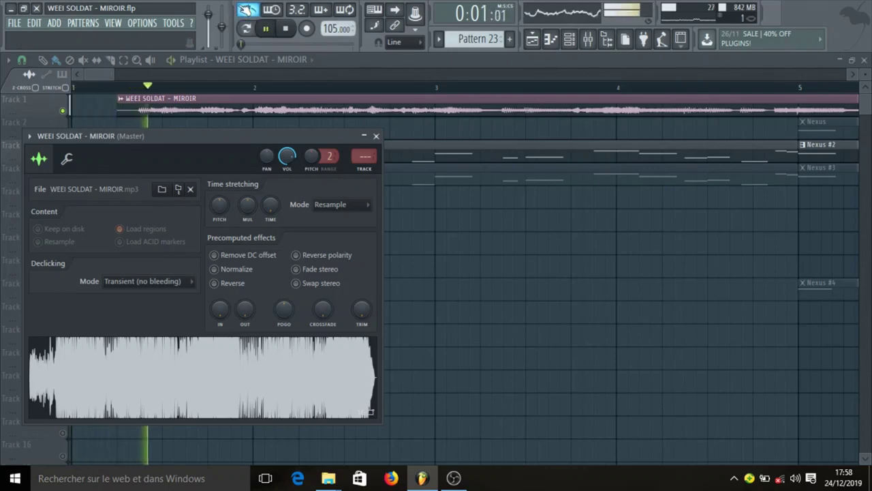
{"action": "key", "text": "space"}
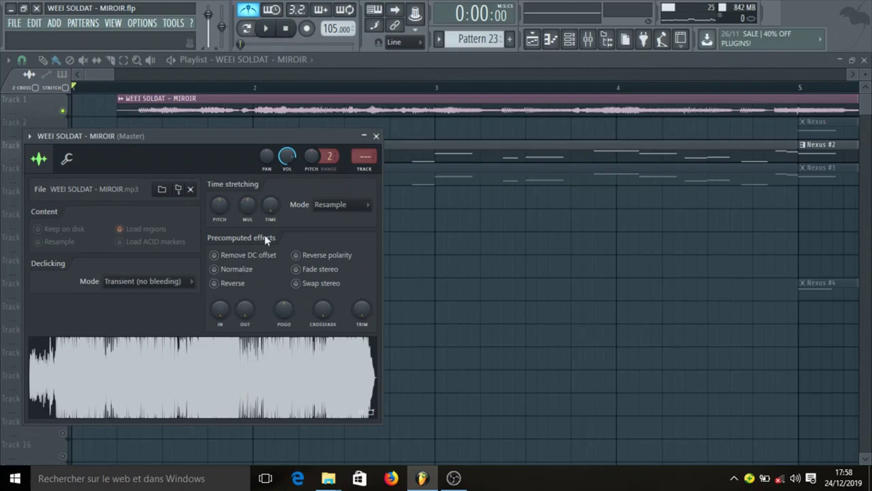
Step: Detect the WEEI SOLDAT - MIROIR sample's tempo using the 75 to 150 BPM range and close its settings
{"action": "right_click", "coordinate": [240, 383]}
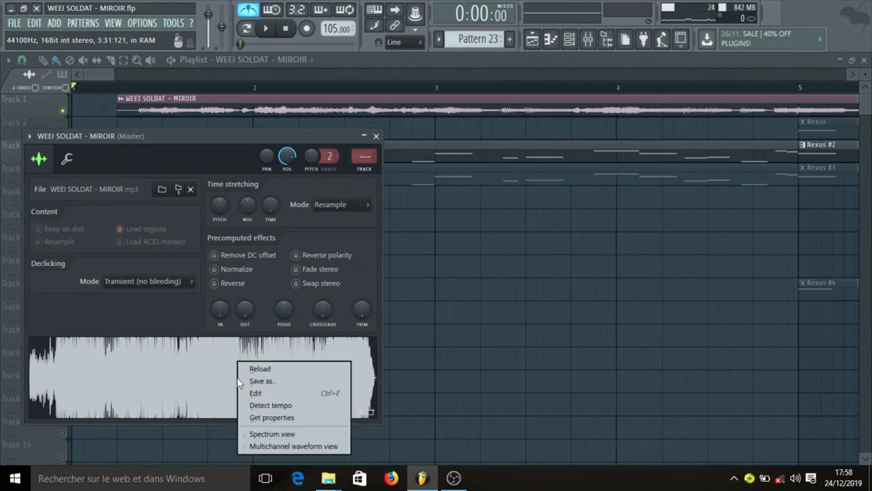
{"action": "left_click", "coordinate": [279, 406]}
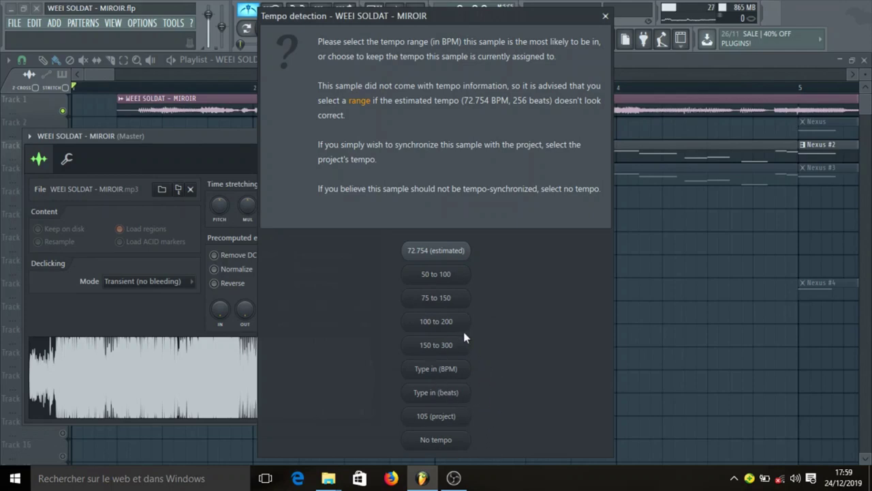
{"action": "left_click", "coordinate": [444, 298]}
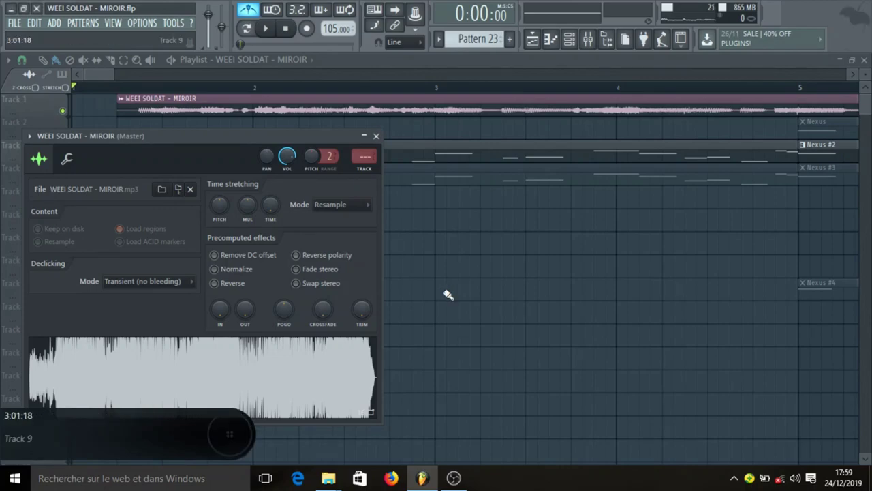
{"action": "key", "text": "F1"}
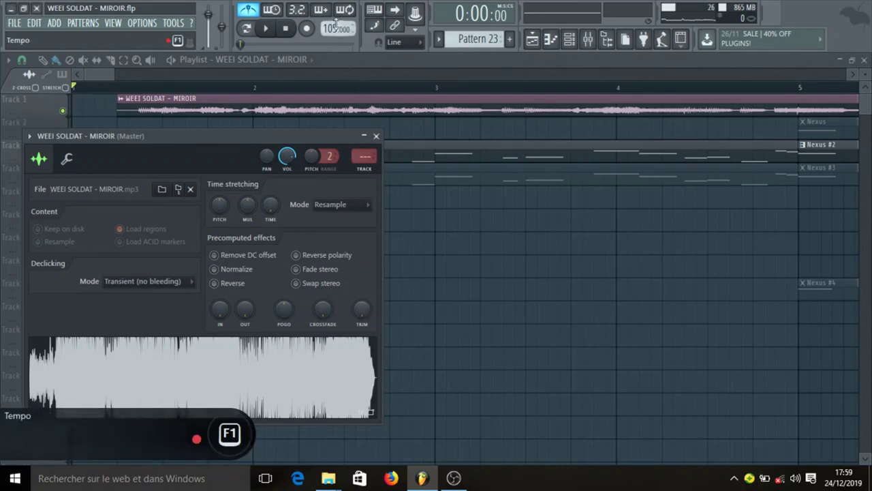
{"action": "left_click", "coordinate": [376, 136]}
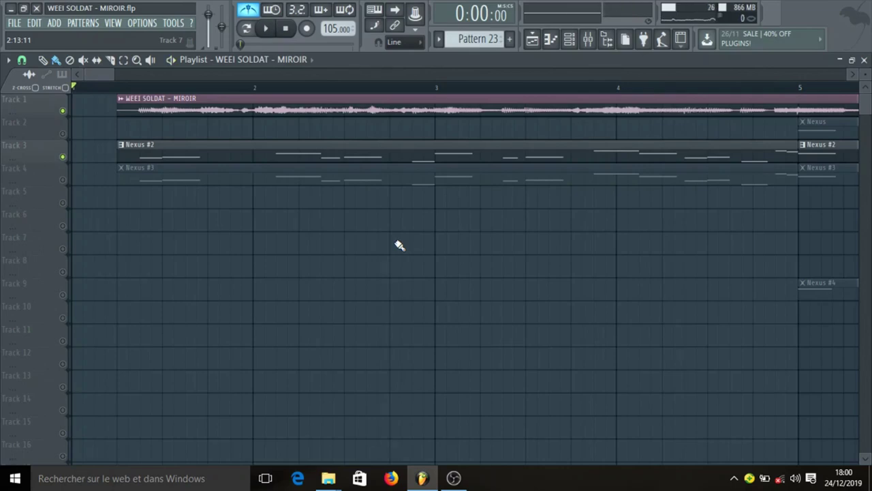
Step: Return the playlist to its smaller size, re-enable all instrument tracks and mute the WEEI SOLDAT - MIROIR audio on Track 1
{"action": "left_click", "coordinate": [62, 158]}
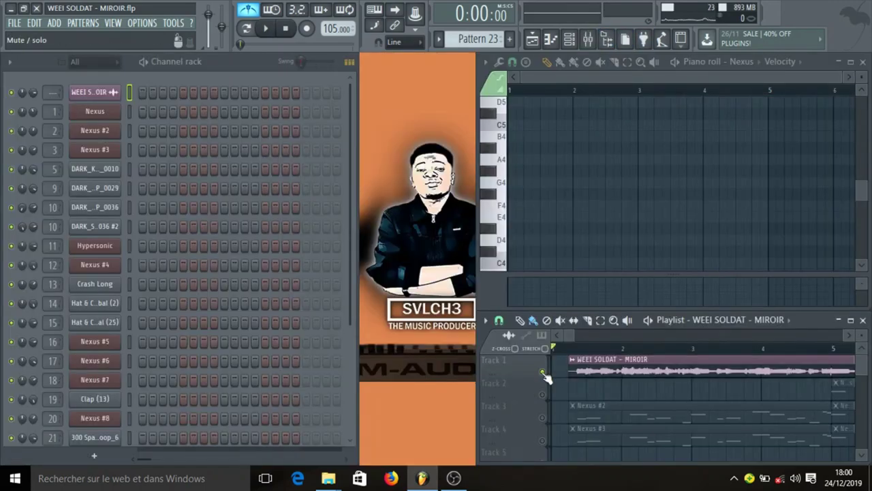
{"action": "right_click", "coordinate": [543, 372]}
{"action": "left_click", "coordinate": [543, 372]}
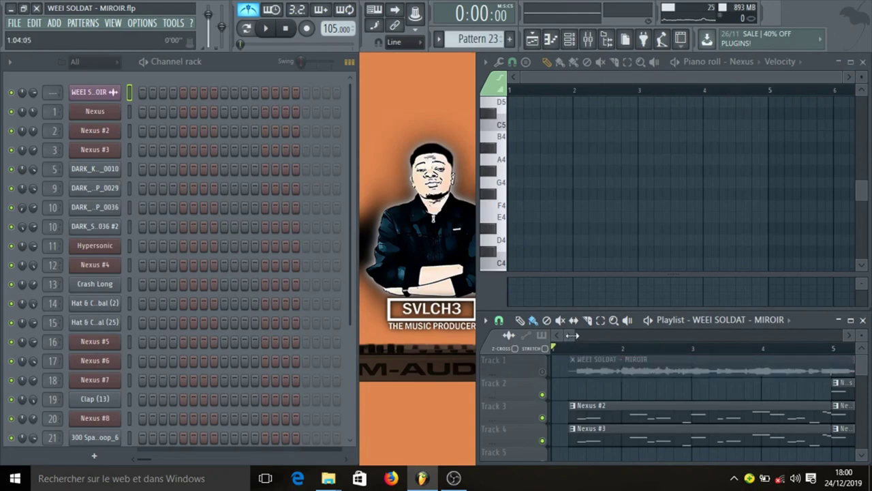
{"action": "left_click_drag", "start_coordinate": [571, 336], "coordinate": [672, 335]}
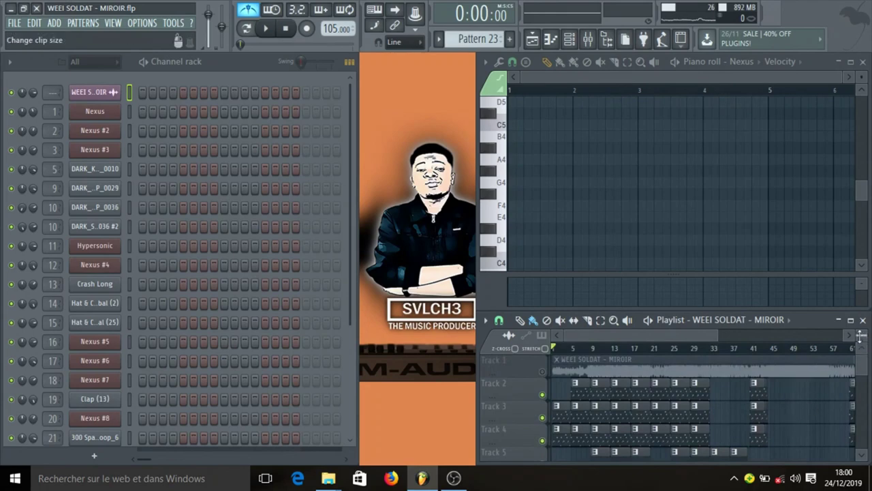
{"action": "mouse_move", "coordinate": [862, 357]}
{"action": "left_mouse_down"}
{"action": "mouse_move", "coordinate": [862, 381]}
{"action": "mouse_move", "coordinate": [862, 358]}
{"action": "left_mouse_up"}
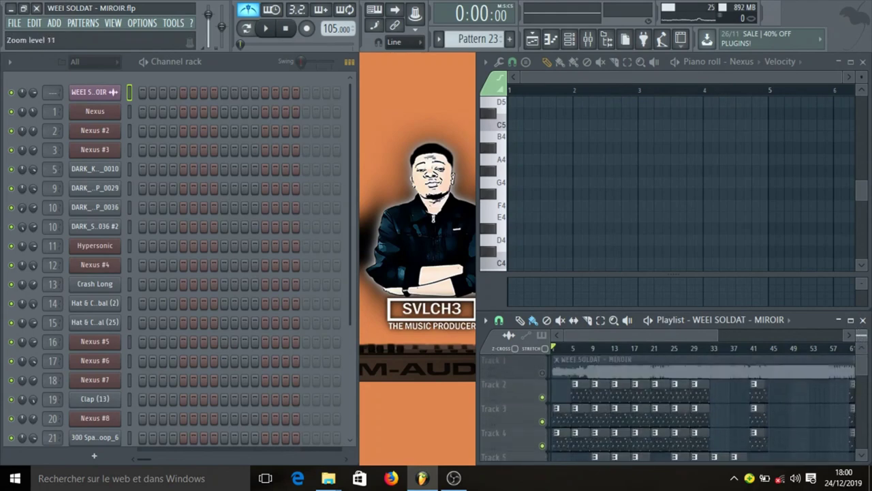
{"action": "left_click_drag", "start_coordinate": [723, 334], "coordinate": [799, 333]}
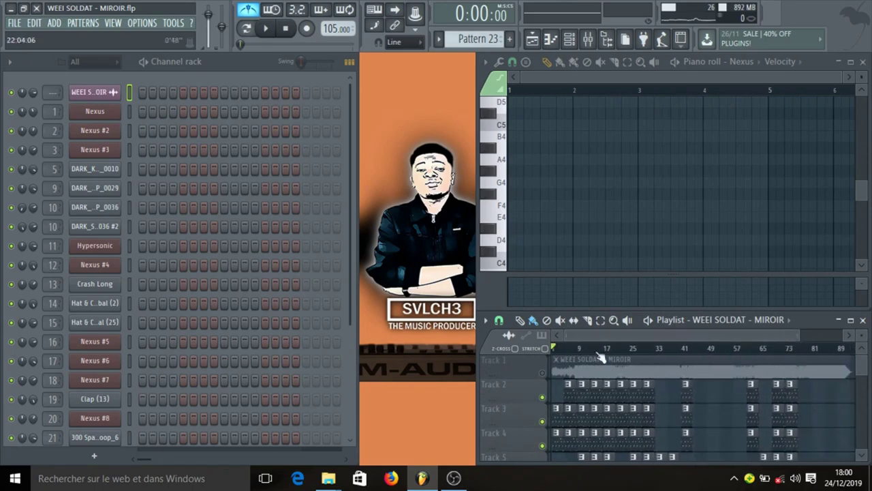
Step: Solo the reference audio on Track 1 and play it briefly from the start
{"action": "right_click", "coordinate": [544, 373]}
{"action": "left_click", "coordinate": [265, 28]}
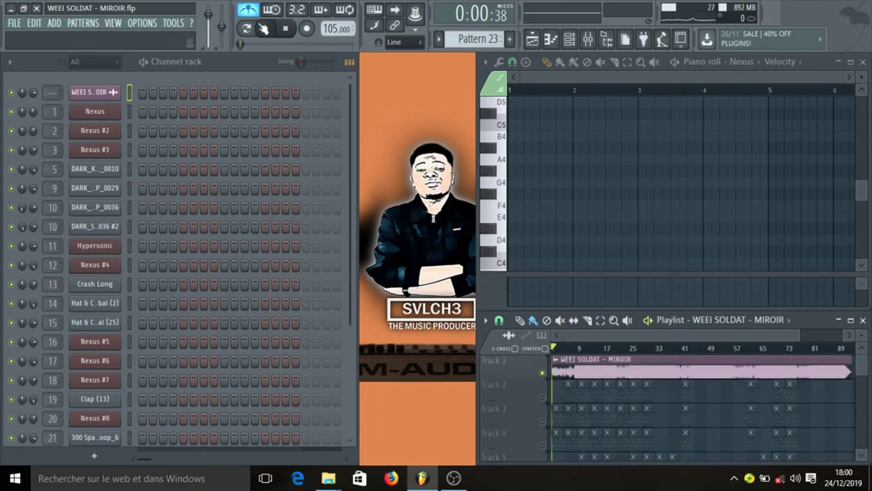
{"action": "left_click", "coordinate": [266, 28]}
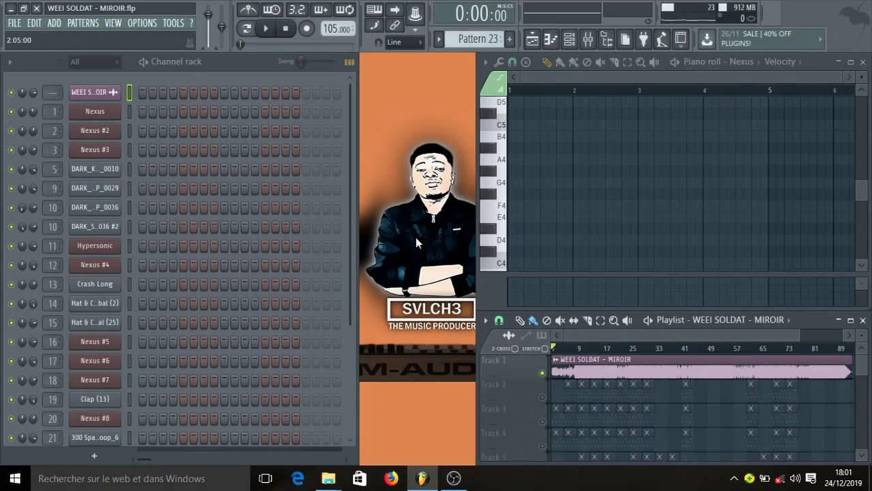
Step: Show the file browser, look through the drum kit and sample folders, and hide it again
{"action": "left_click", "coordinate": [605, 40]}
{"action": "scroll", "coordinate": [81, 219], "scroll_direction": "up", "scroll_amount": 10}
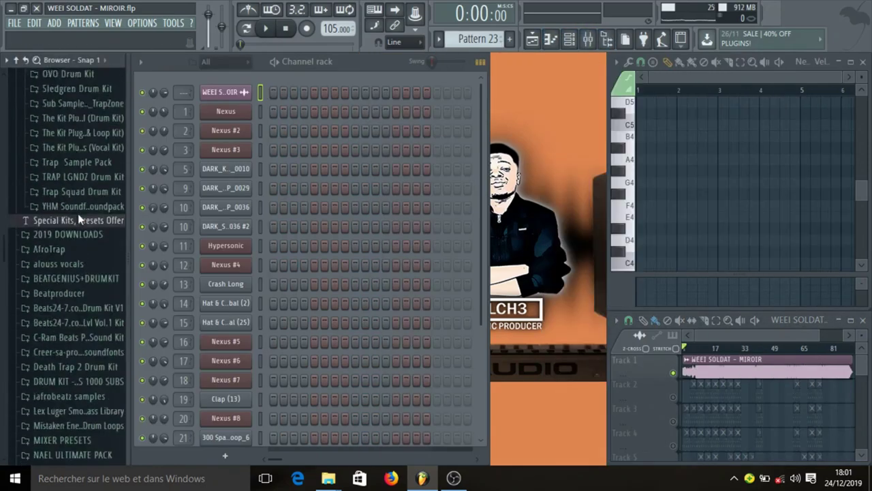
{"action": "scroll", "coordinate": [80, 219], "scroll_direction": "down", "scroll_amount": 10}
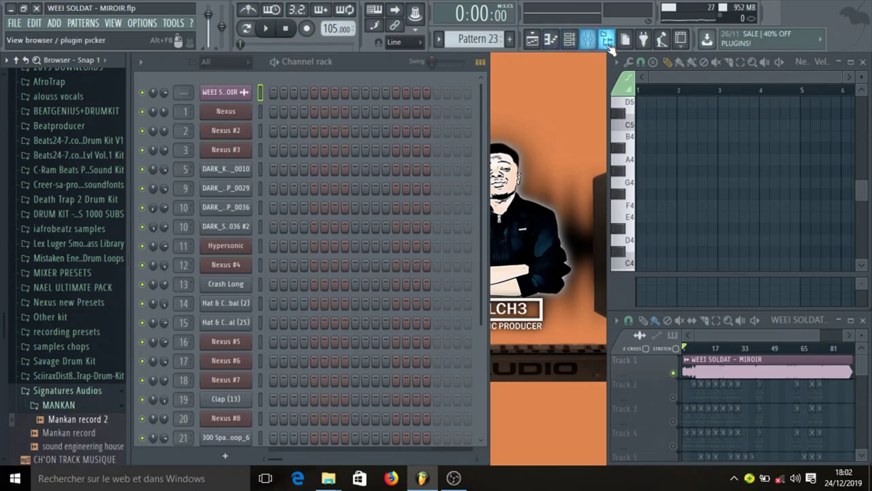
{"action": "left_click", "coordinate": [605, 39]}
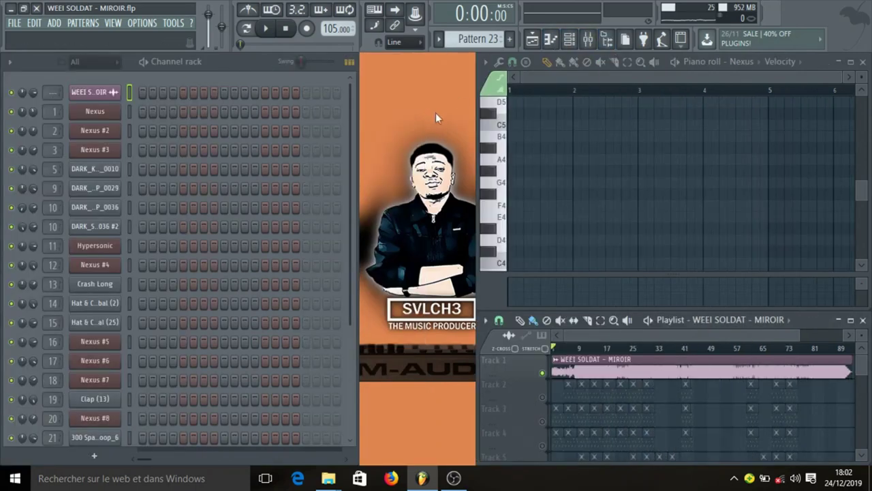
Step: End the solo on Track 1 and mute its audio so the instrument tracks are active
{"action": "right_click", "coordinate": [542, 374]}
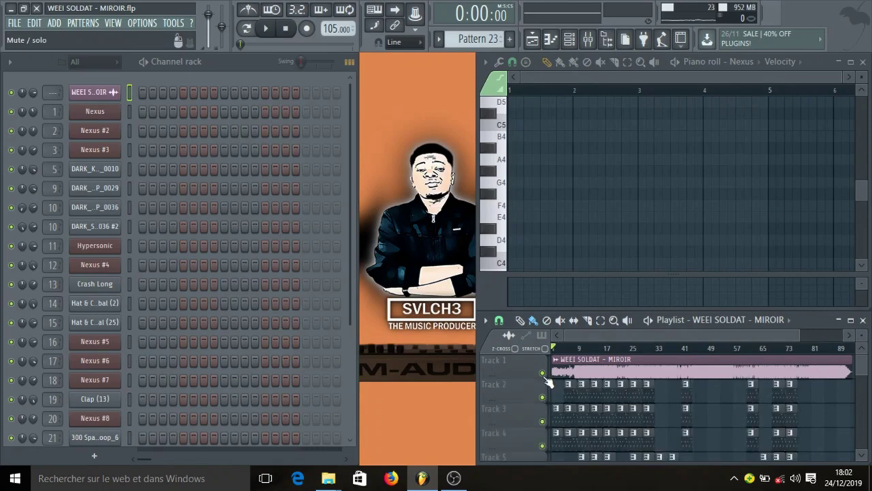
{"action": "left_click", "coordinate": [543, 373]}
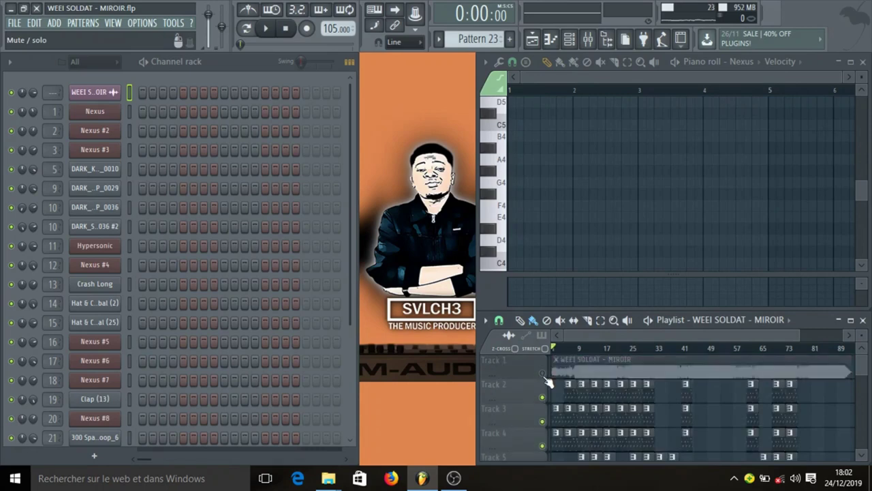
Step: Select the first Nexus pattern clip on Track 2, view the Nexus channel's instrument settings and close them
{"action": "left_click", "coordinate": [576, 402]}
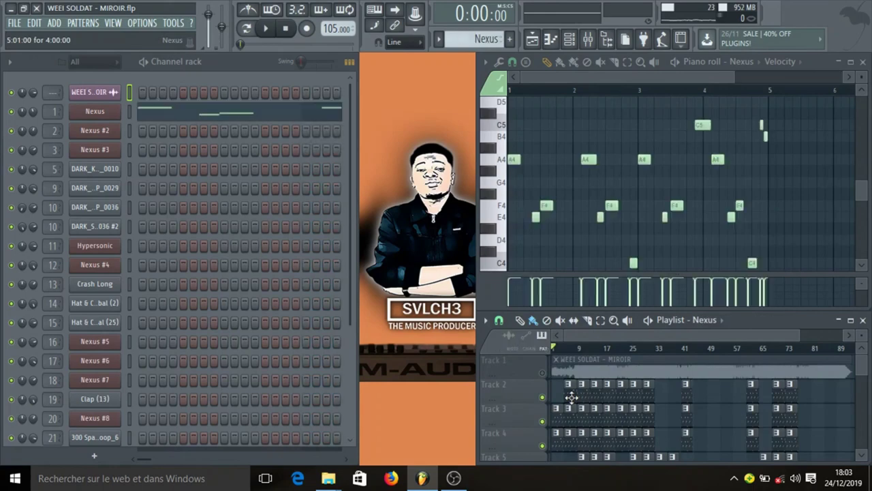
{"action": "left_click", "coordinate": [120, 115]}
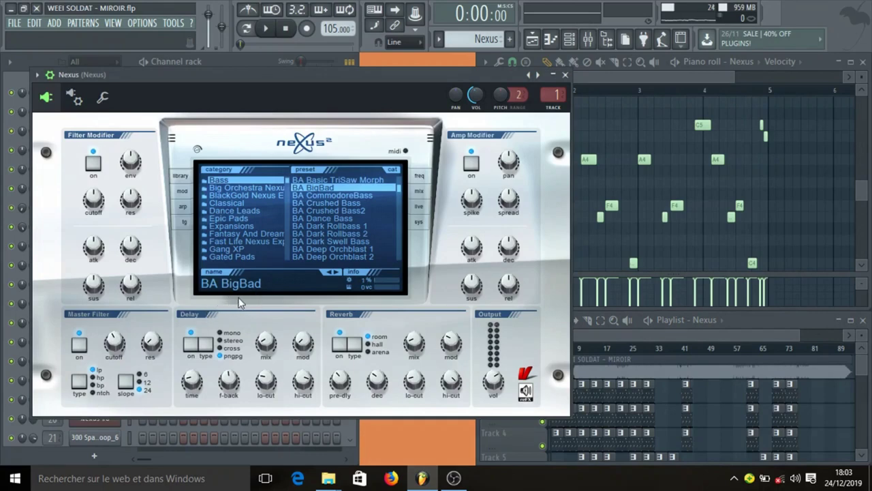
{"action": "left_click", "coordinate": [565, 74]}
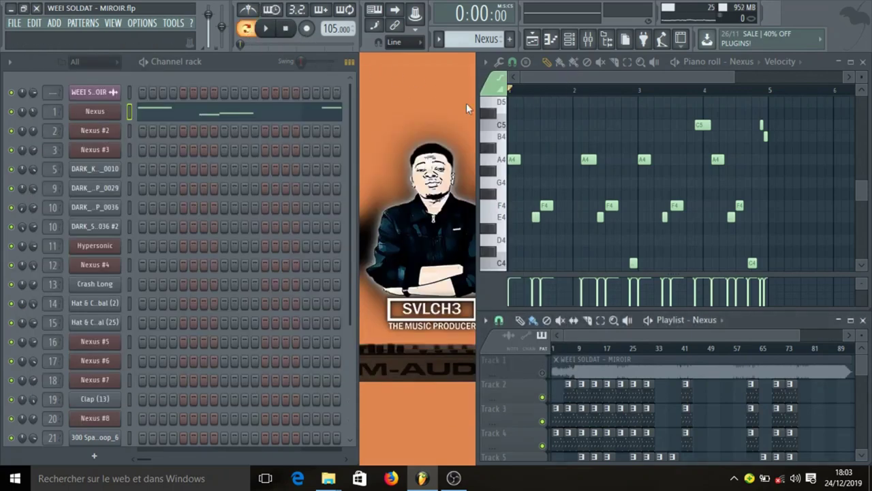
Step: Play the Nexus pattern and review the preset and settings of its Nexus instrument
{"action": "key", "text": "space"}
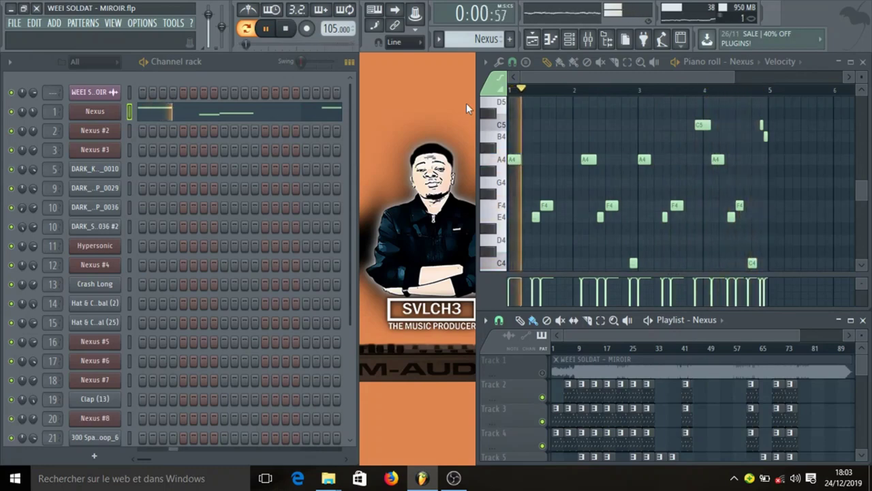
{"action": "key", "text": "space"}
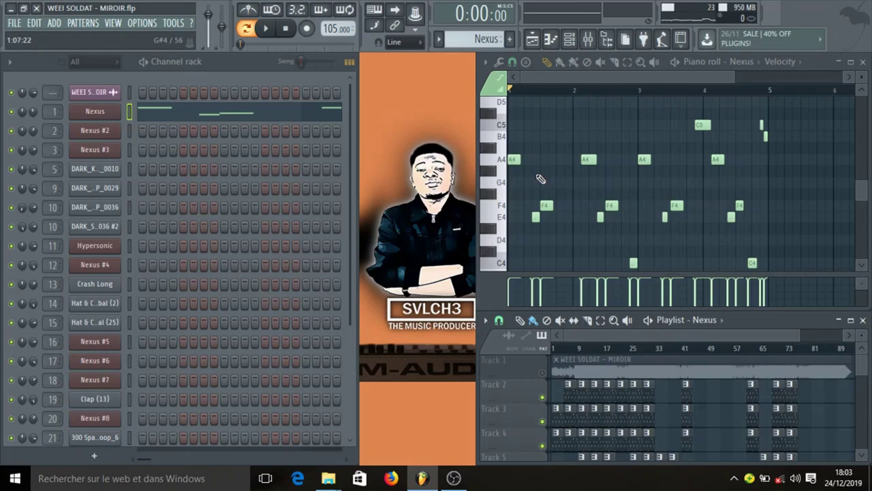
{"action": "left_click", "coordinate": [98, 114]}
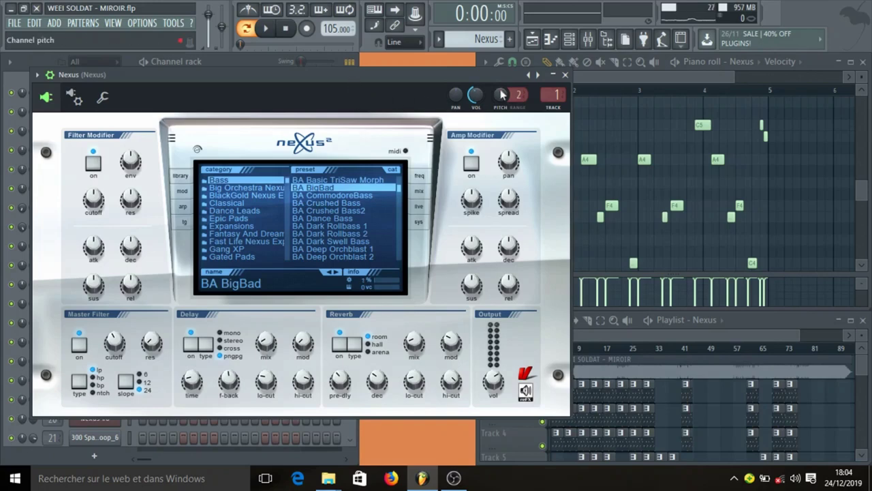
{"action": "left_click", "coordinate": [565, 76]}
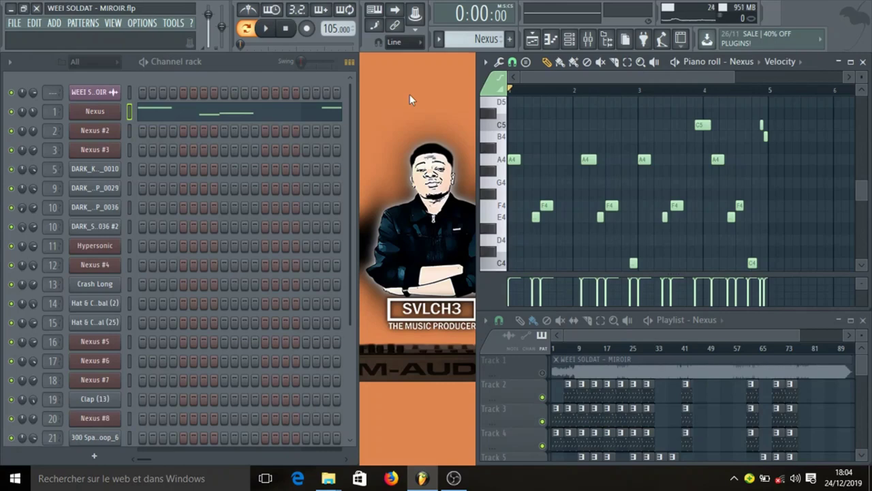
{"action": "key", "text": "space"}
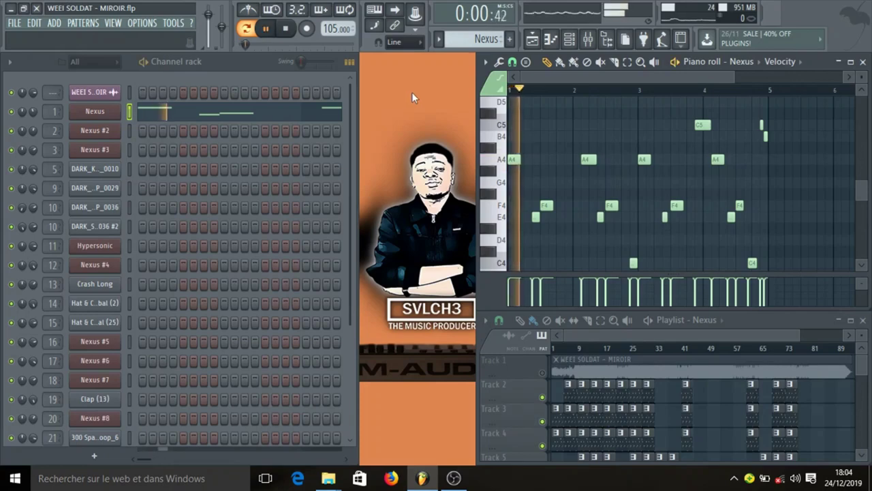
{"action": "key", "text": "space"}
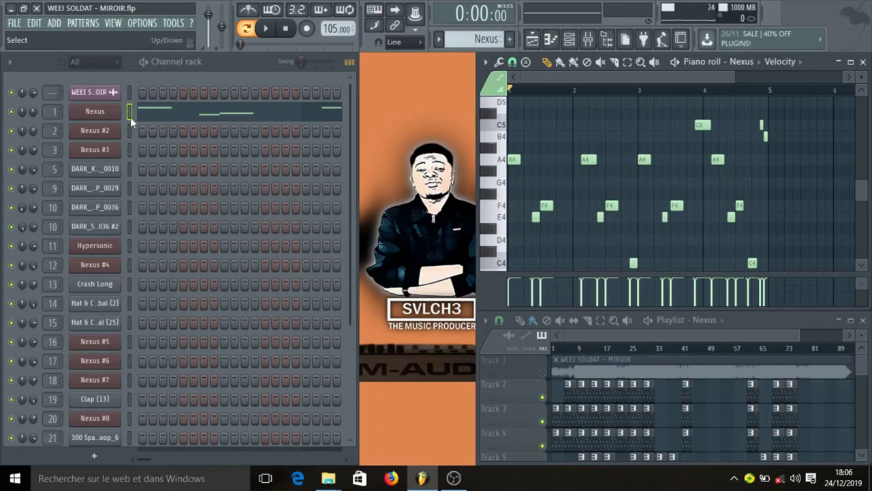
{"action": "left_click", "coordinate": [113, 113]}
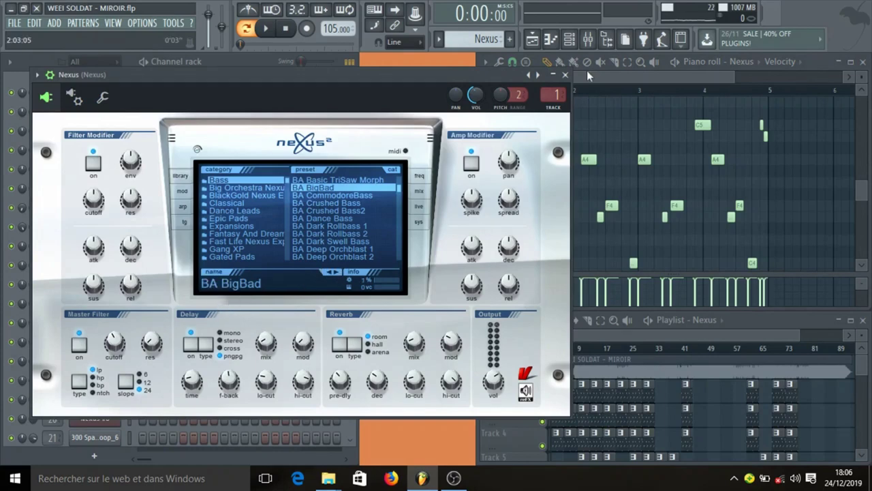
{"action": "left_click", "coordinate": [565, 74]}
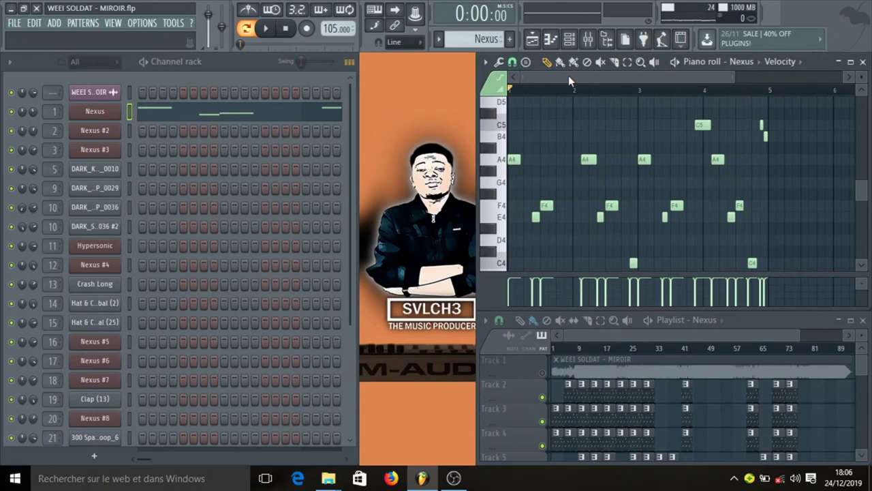
Step: Show the mixer, play the Nexus pattern to check its signal routing, and select Insert 4
{"action": "left_click", "coordinate": [588, 40]}
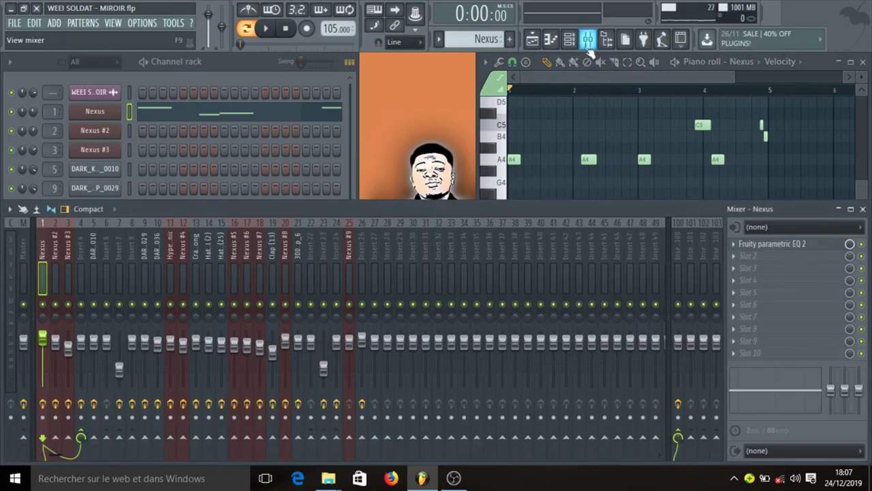
{"action": "key", "text": "space"}
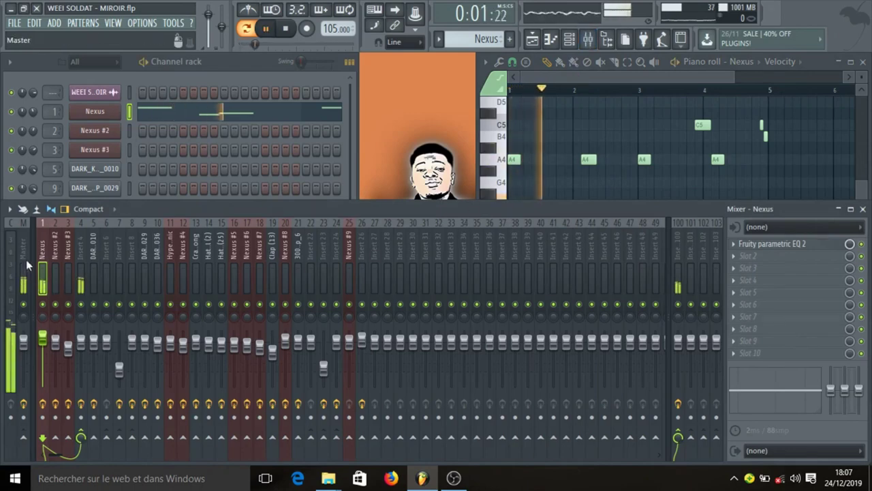
{"action": "key", "text": "space"}
{"action": "left_click", "coordinate": [80, 271]}
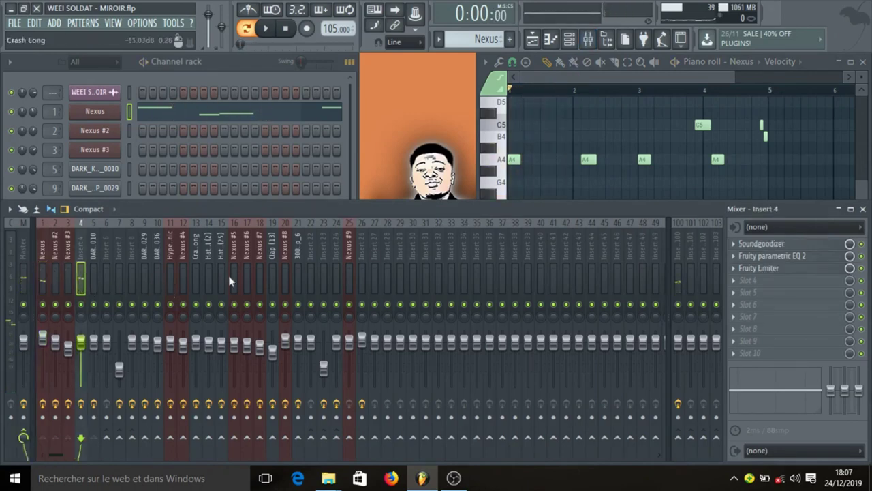
Step: Examine the Fruity parametric EQ 2 curve on Insert 4 with the pattern playing, and close the EQ and mixer
{"action": "left_click", "coordinate": [767, 258]}
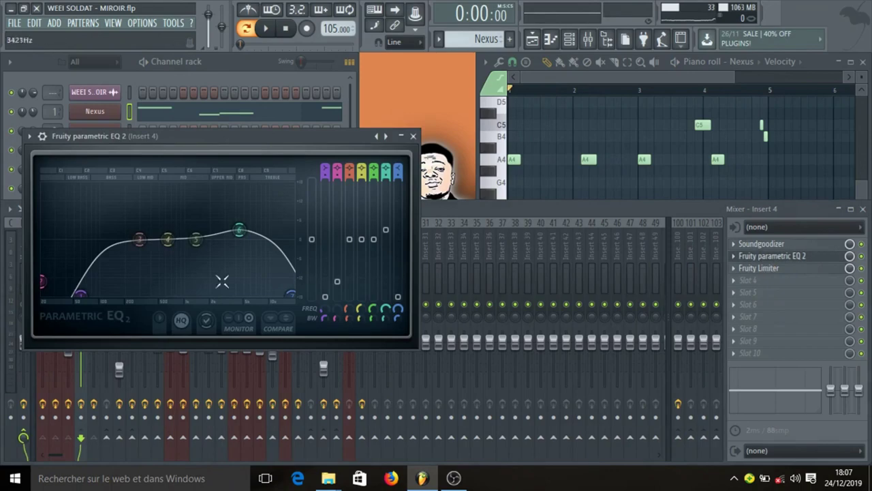
{"action": "left_click_drag", "start_coordinate": [94, 280], "coordinate": [74, 262]}
{"action": "left_click_drag", "start_coordinate": [73, 261], "coordinate": [76, 257]}
{"action": "key", "text": "space"}
{"action": "key", "text": "space"}
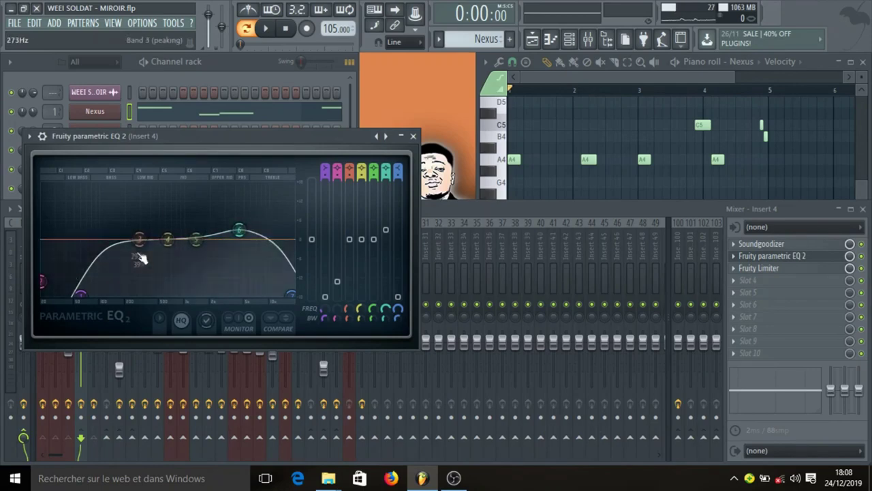
{"action": "left_click", "coordinate": [414, 137]}
{"action": "left_click", "coordinate": [863, 209]}
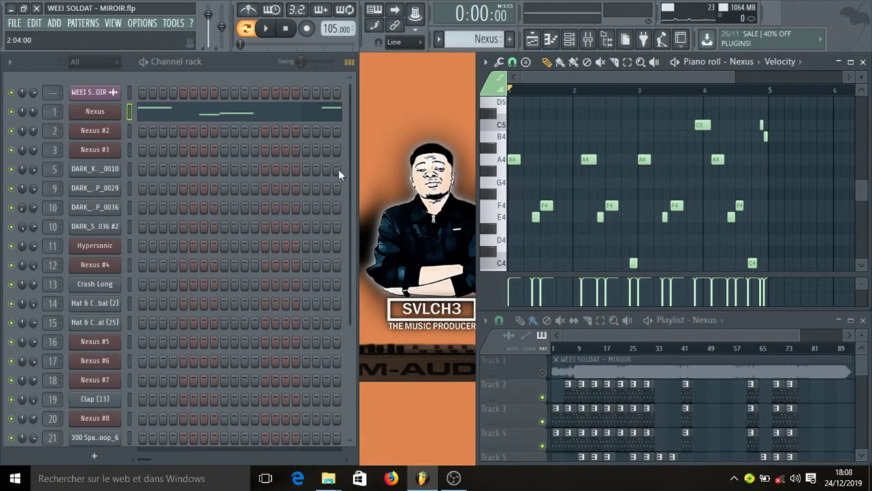
Step: Select the Nexus #2 pattern on Track 3, play its notes, and view the Nexus #2 instrument's preset
{"action": "left_click", "coordinate": [574, 419]}
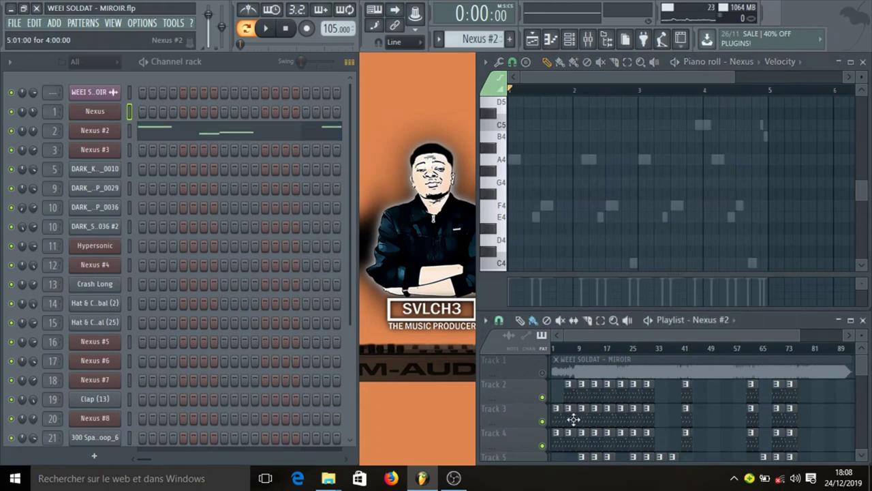
{"action": "left_click", "coordinate": [210, 133]}
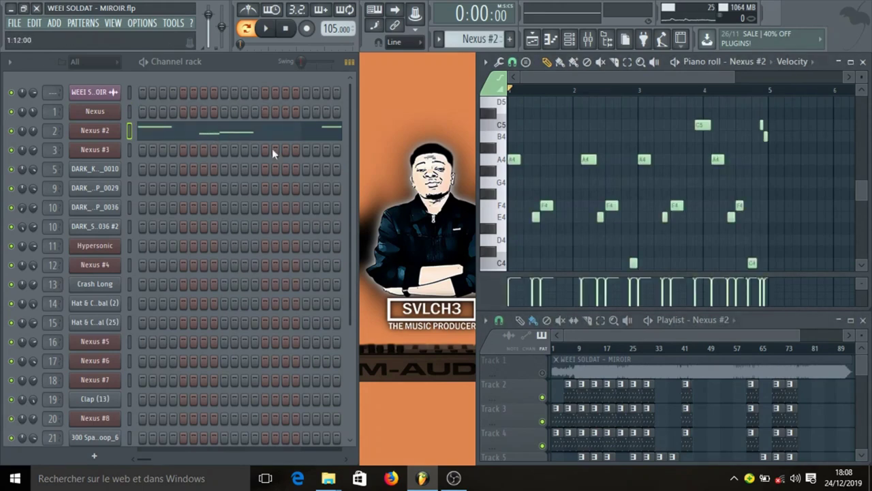
{"action": "key", "text": "space"}
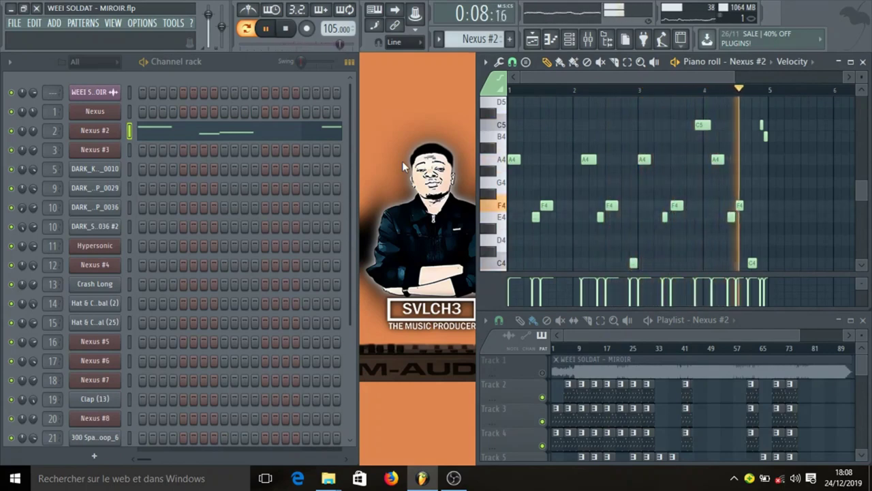
{"action": "key", "text": "space"}
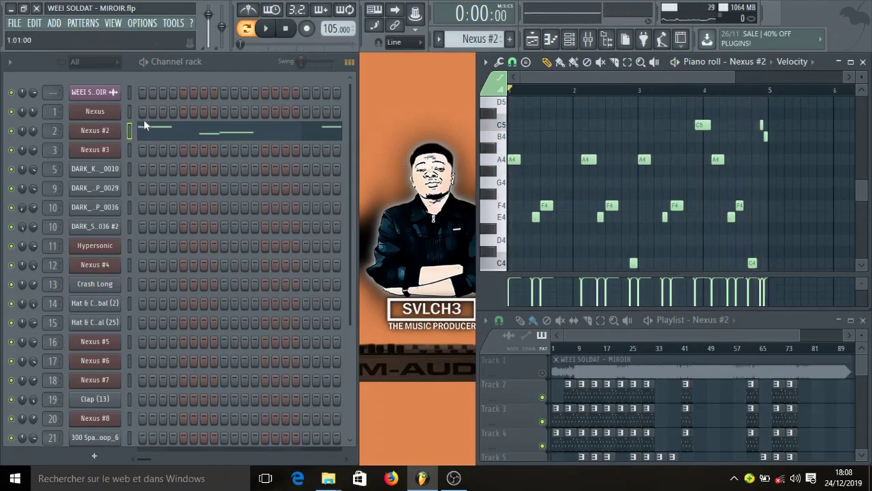
{"action": "left_click", "coordinate": [113, 136]}
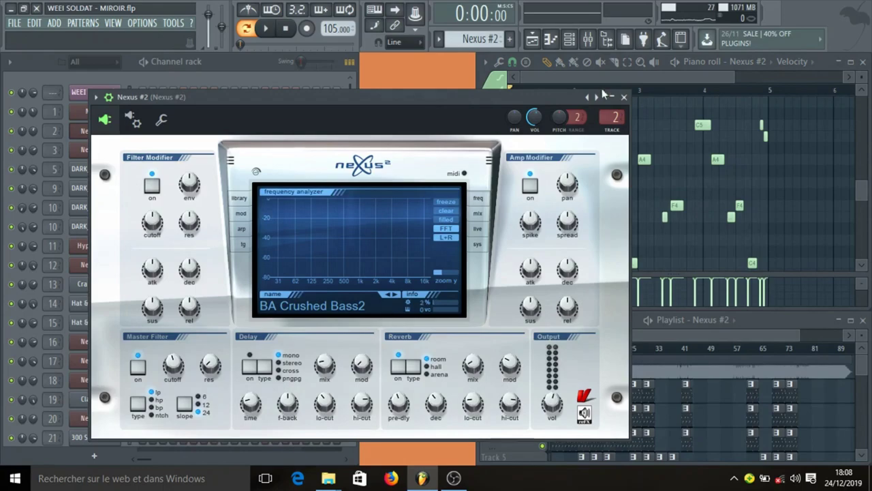
{"action": "left_click", "coordinate": [625, 97]}
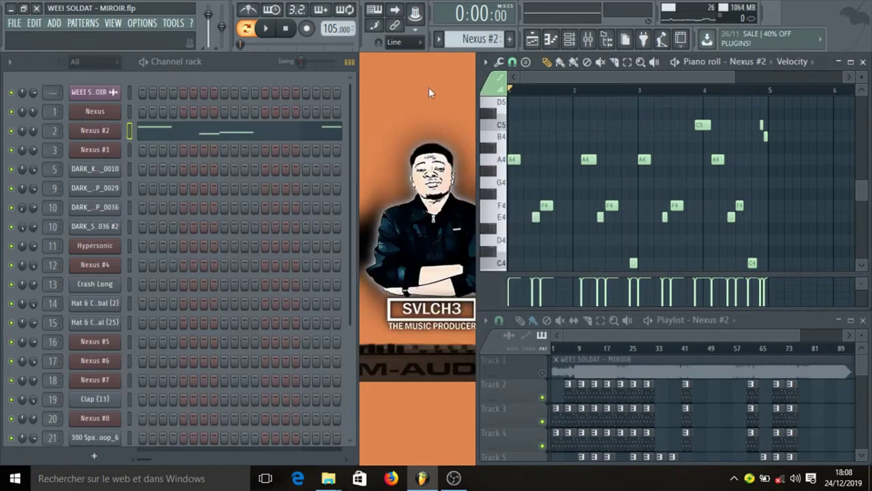
Step: Check the Nexus routing in the mixer and review the Soundgoodizer, Fruity parametric EQ 2 and Fruity Limiter on Insert 4
{"action": "left_click", "coordinate": [589, 39]}
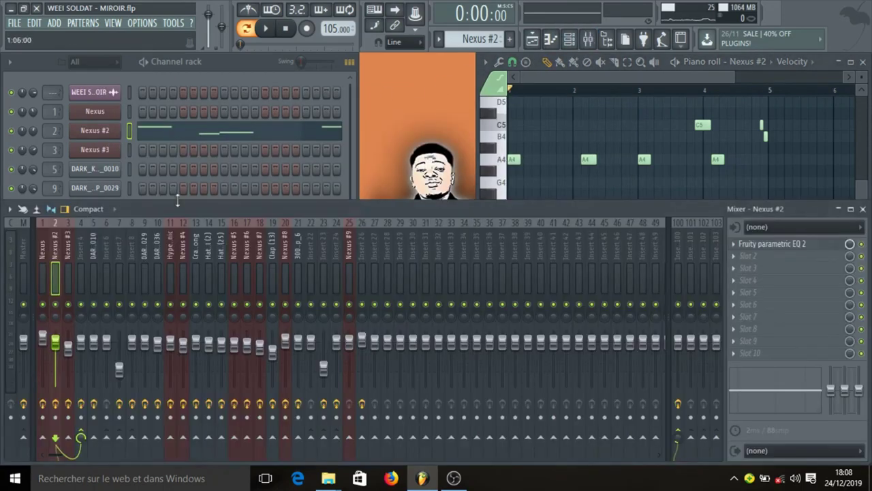
{"action": "left_click", "coordinate": [40, 266]}
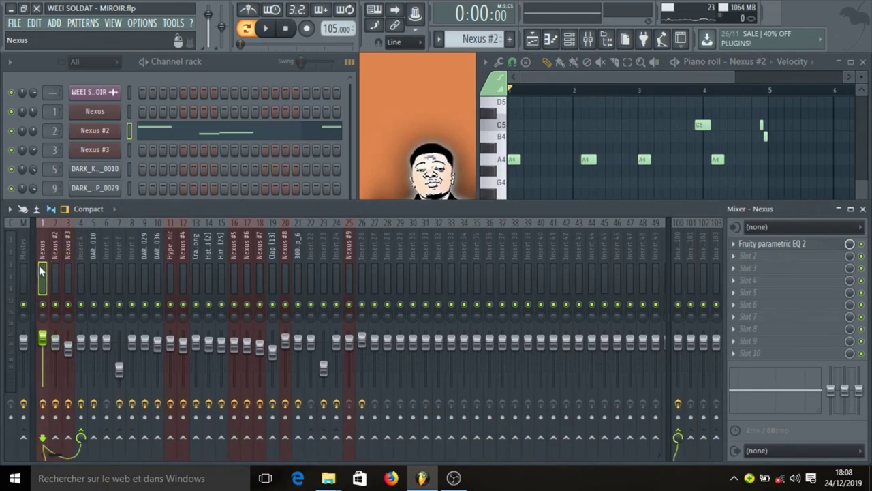
{"action": "left_click", "coordinate": [81, 265]}
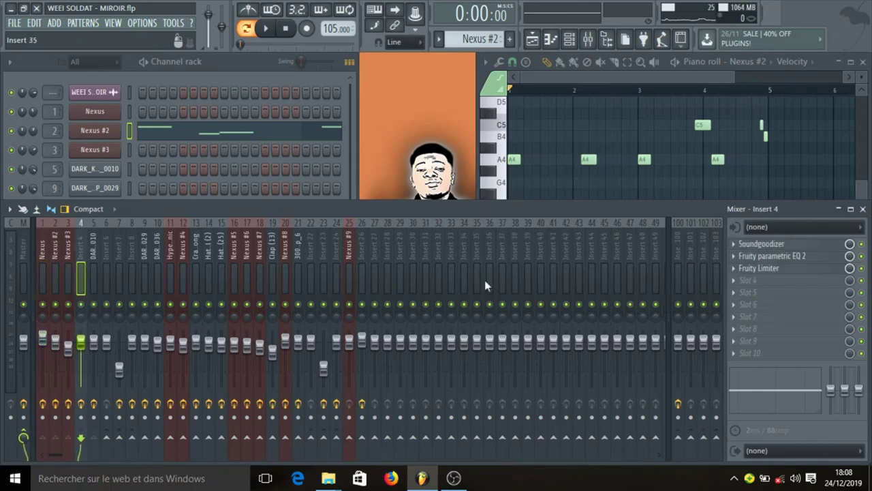
{"action": "left_click", "coordinate": [787, 245]}
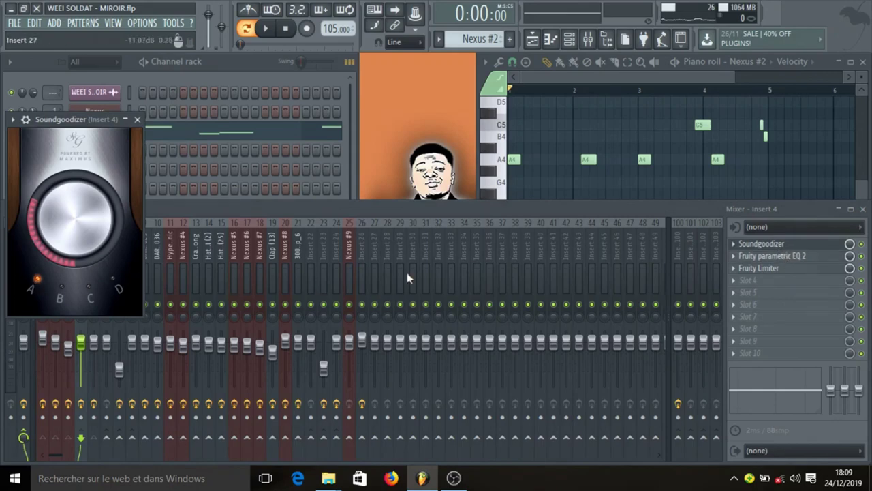
{"action": "left_click", "coordinate": [774, 256]}
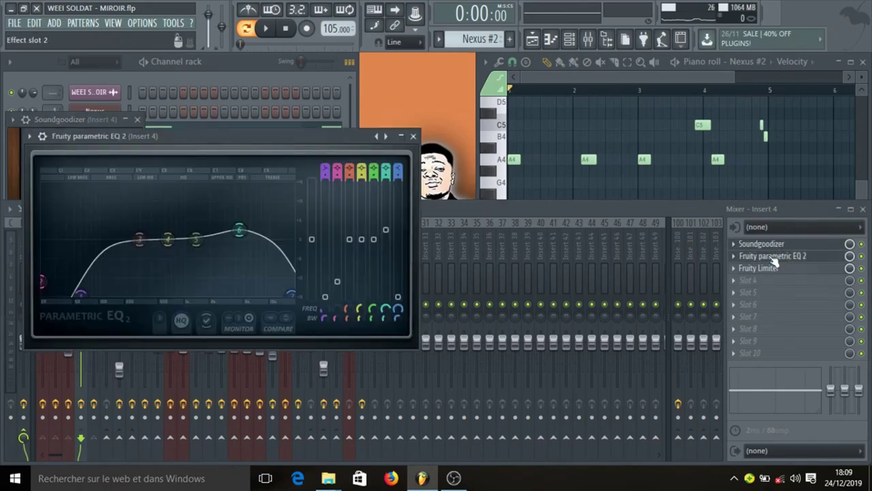
{"action": "left_click", "coordinate": [774, 258]}
{"action": "left_click", "coordinate": [779, 269]}
{"action": "left_click", "coordinate": [779, 269]}
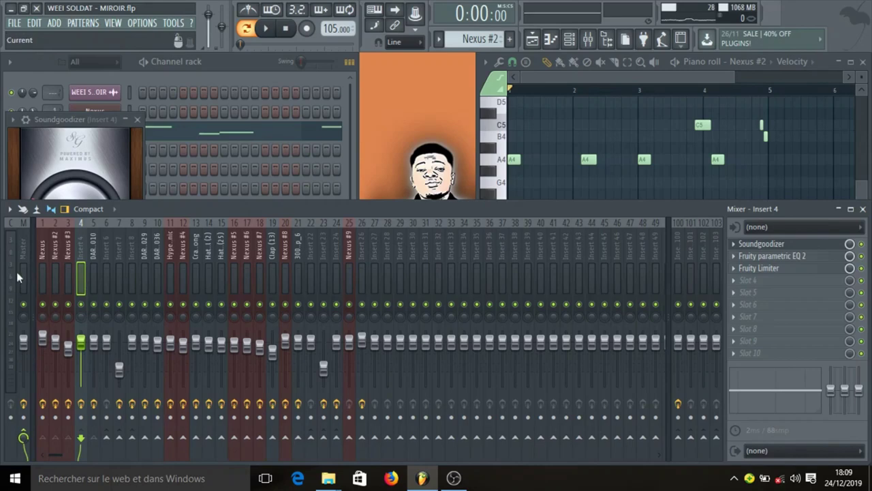
{"action": "left_click", "coordinate": [863, 209]}
{"action": "left_click", "coordinate": [137, 119]}
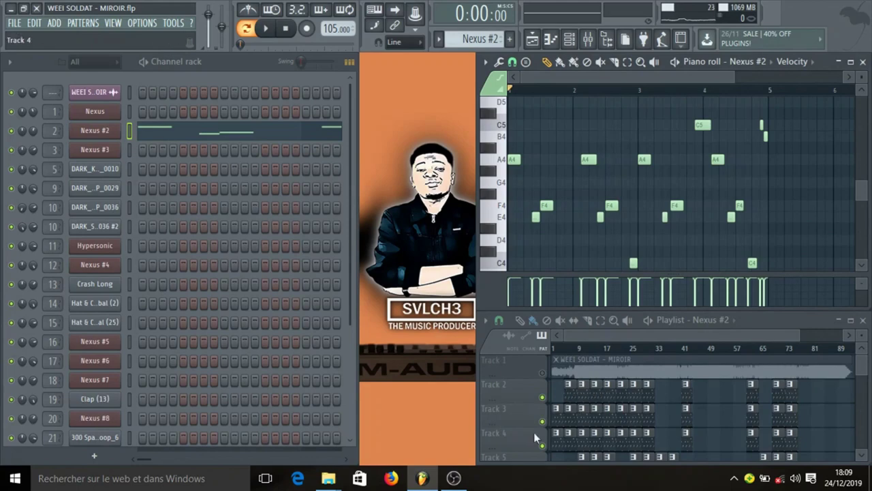
Step: Select the Nexus #3 pattern on Track 4, view its Nexus instrument, and play its notes
{"action": "left_click", "coordinate": [569, 443]}
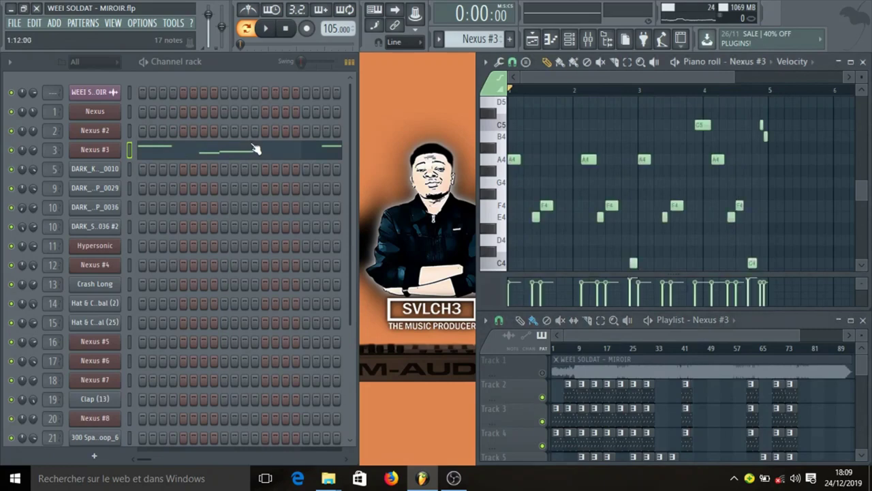
{"action": "left_click", "coordinate": [101, 151]}
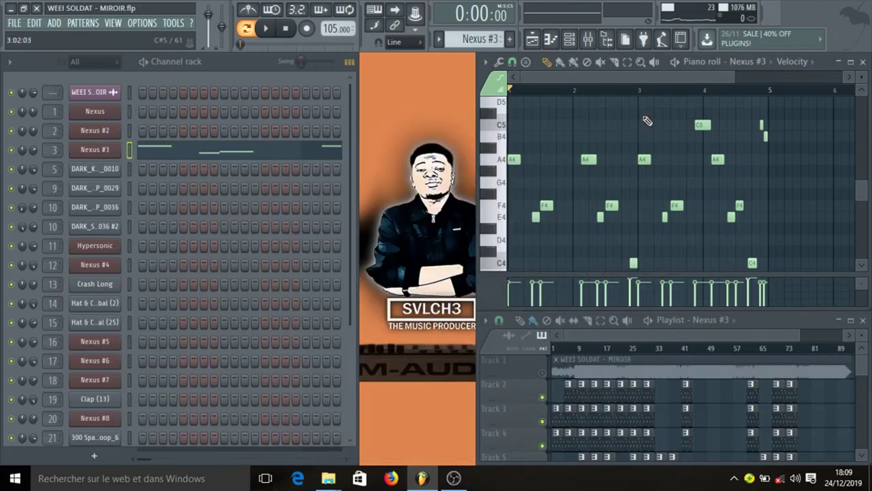
{"action": "left_click", "coordinate": [640, 113]}
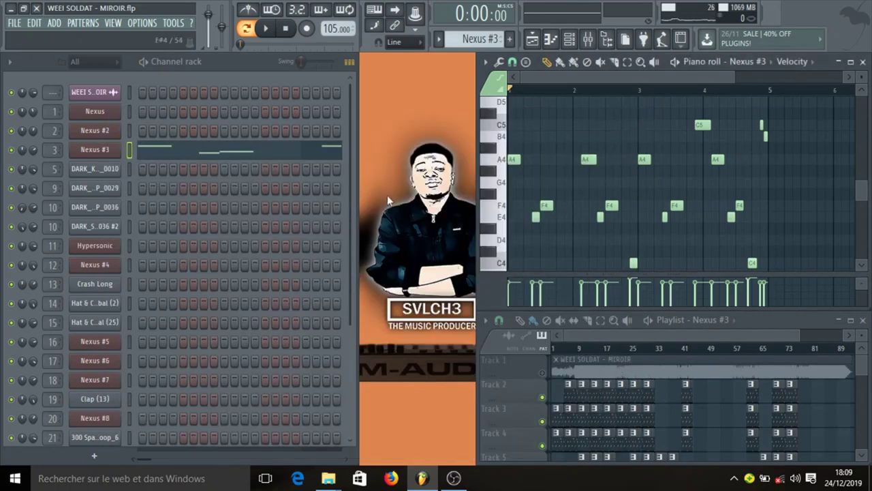
{"action": "key", "text": "space"}
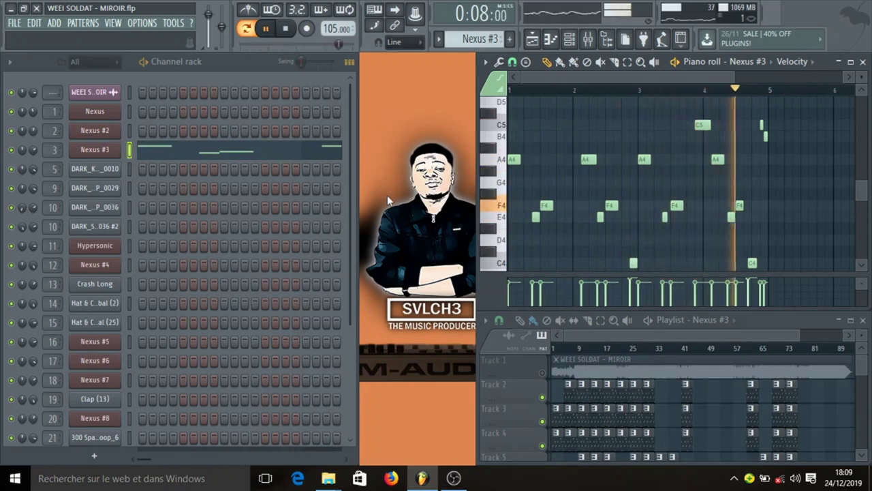
{"action": "key", "text": "space"}
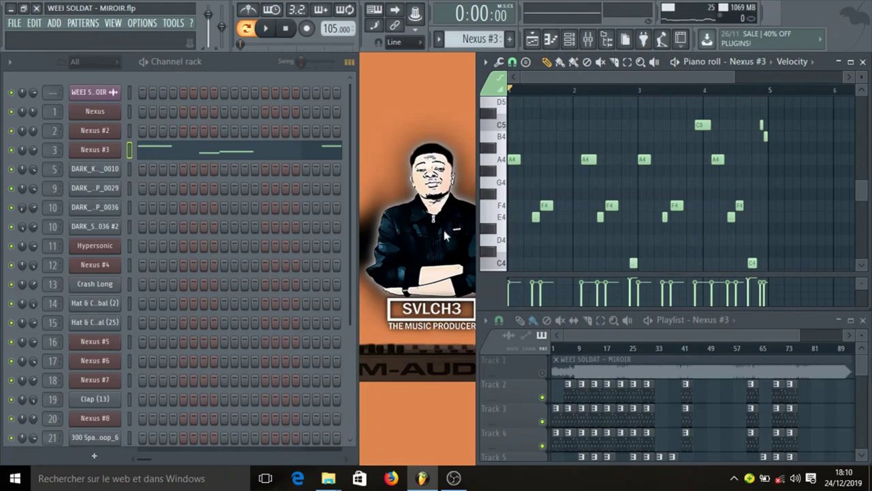
Step: Solo Track 2 in the playlist and unmute Tracks 3 and 4 alongside it
{"action": "scroll", "coordinate": [597, 398], "scroll_direction": "down", "scroll_amount": 1}
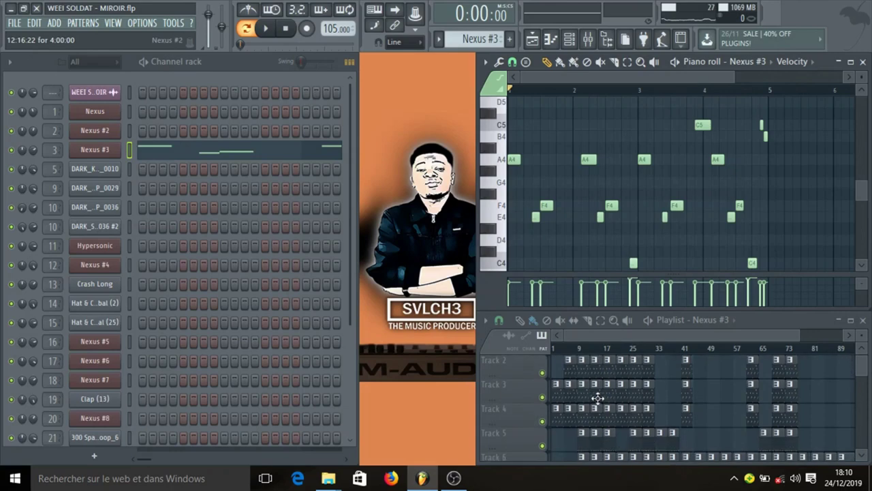
{"action": "right_click", "coordinate": [542, 374]}
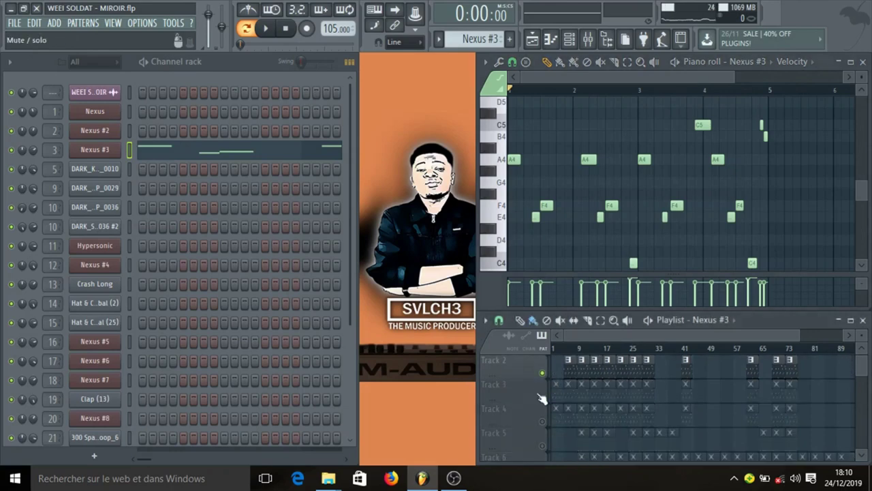
{"action": "left_click", "coordinate": [542, 397]}
{"action": "left_click", "coordinate": [543, 421]}
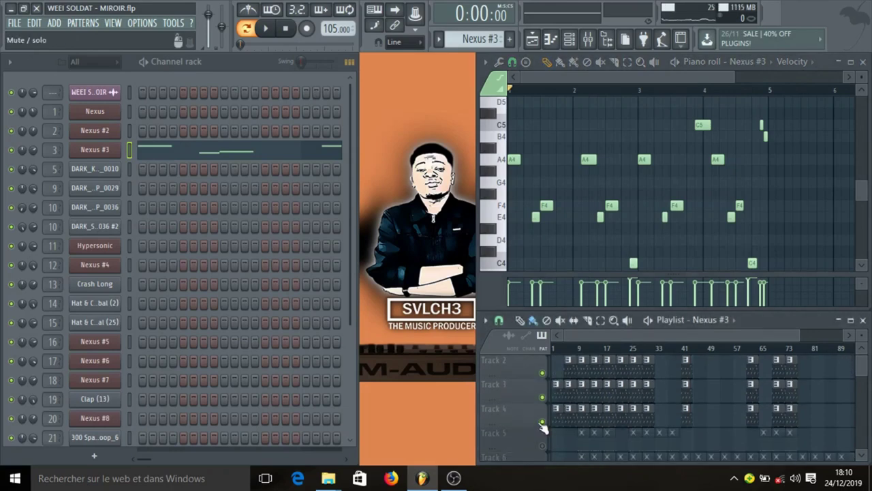
Step: Play Tracks 2, 3 and 4 together in song mode and view the Nexus pattern's notes in the piano roll
{"action": "left_click", "coordinate": [244, 28]}
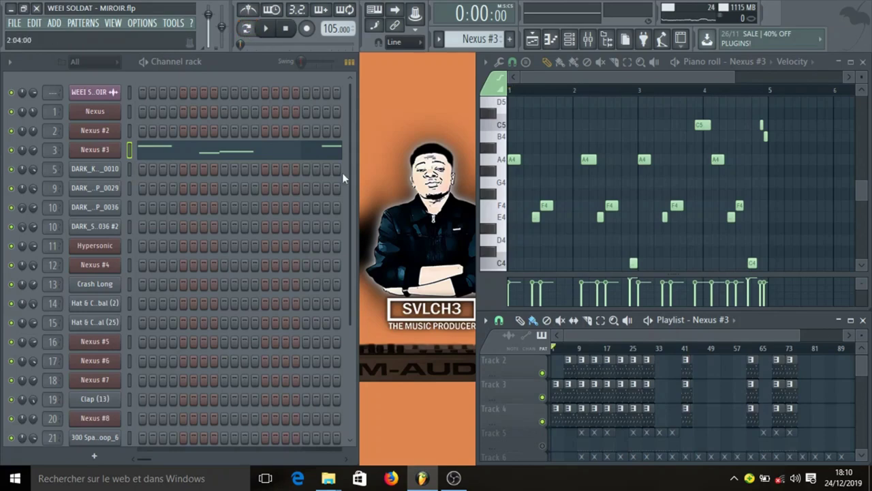
{"action": "key", "text": "space"}
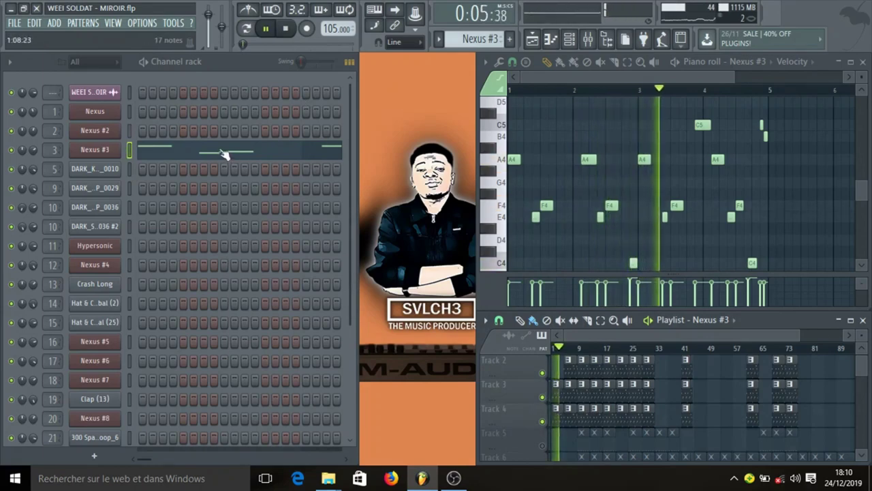
{"action": "scroll", "coordinate": [463, 39], "scroll_direction": "down", "scroll_amount": 1}
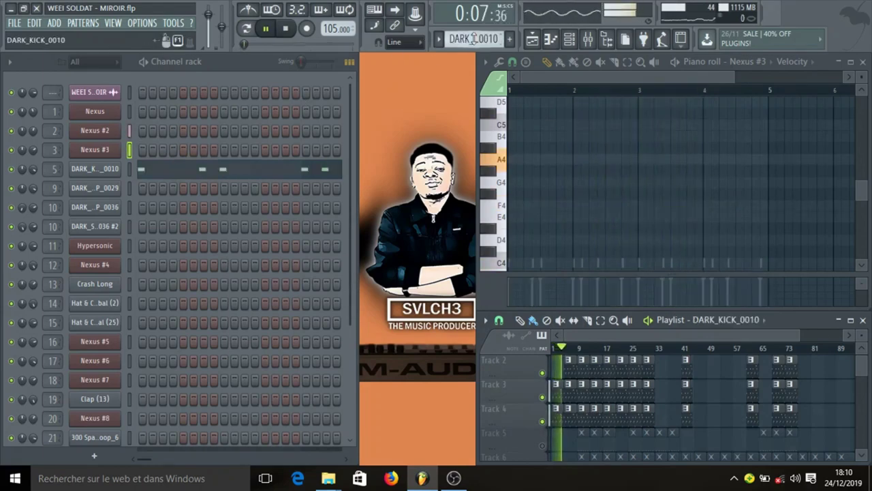
{"action": "scroll", "coordinate": [470, 38], "scroll_direction": "up", "scroll_amount": 2}
{"action": "scroll", "coordinate": [475, 38], "scroll_direction": "up", "scroll_amount": 1}
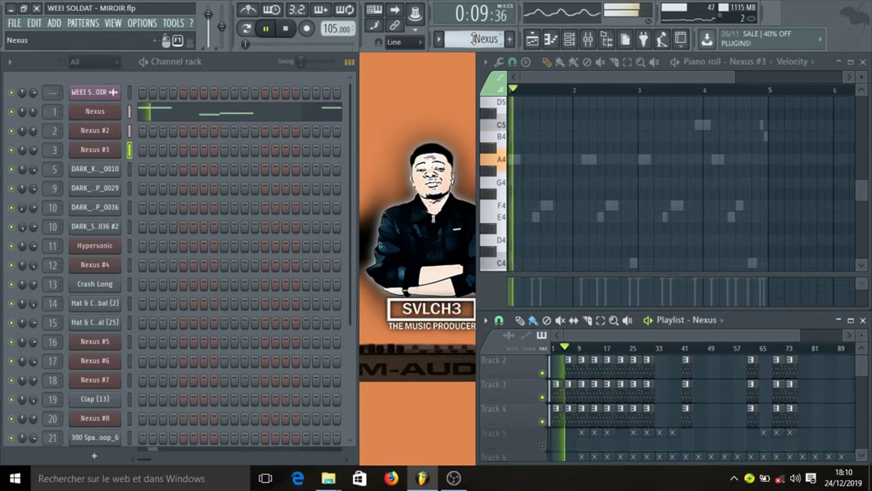
{"action": "left_click", "coordinate": [230, 117]}
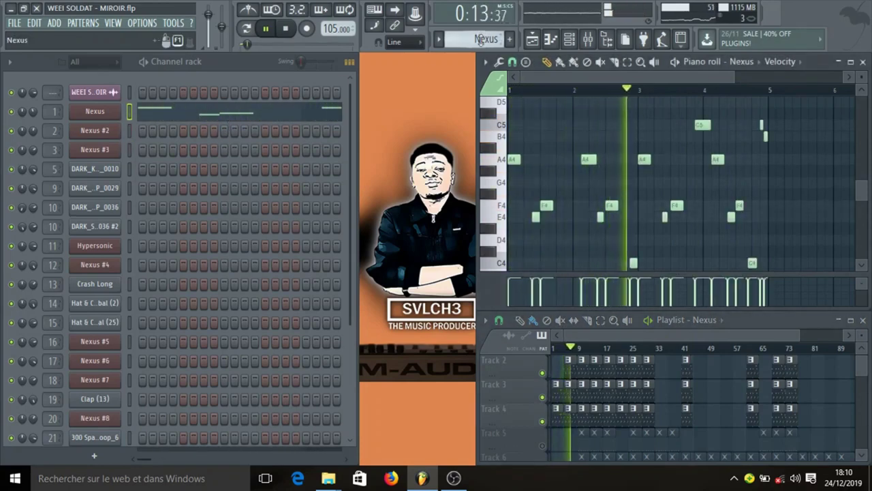
Step: Switch to the Nexus #2 pattern, view its notes in the piano roll, and stop the playback
{"action": "scroll", "coordinate": [479, 39], "scroll_direction": "up", "scroll_amount": 1}
{"action": "scroll", "coordinate": [481, 39], "scroll_direction": "down", "scroll_amount": 2}
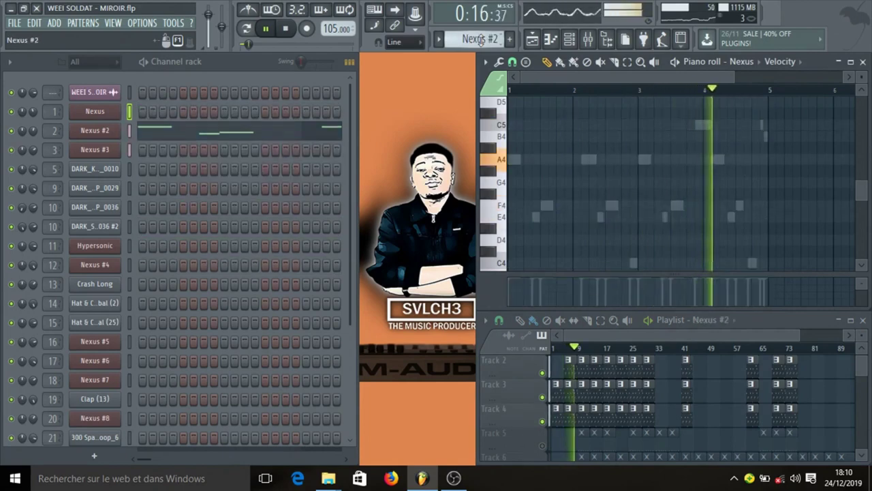
{"action": "left_click", "coordinate": [327, 131]}
{"action": "key", "text": "space"}
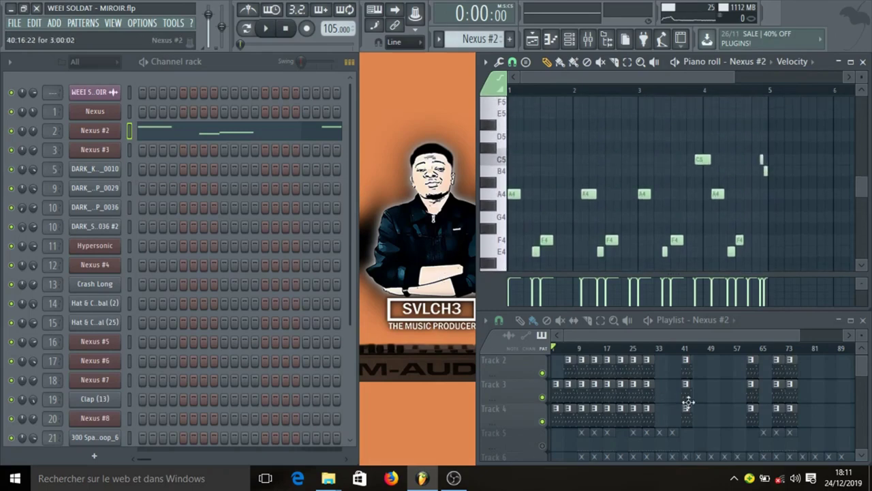
Step: Look through the lower playlist tracks, solo Track 5, and turn all the tracks back on
{"action": "scroll", "coordinate": [734, 410], "scroll_direction": "down", "scroll_amount": 1}
{"action": "scroll", "coordinate": [734, 410], "scroll_direction": "down", "scroll_amount": 2}
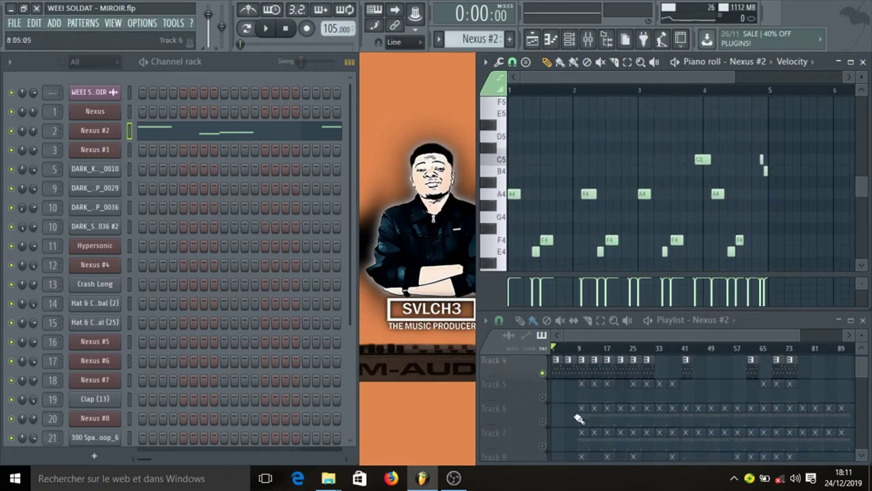
{"action": "scroll", "coordinate": [660, 404], "scroll_direction": "down", "scroll_amount": 2}
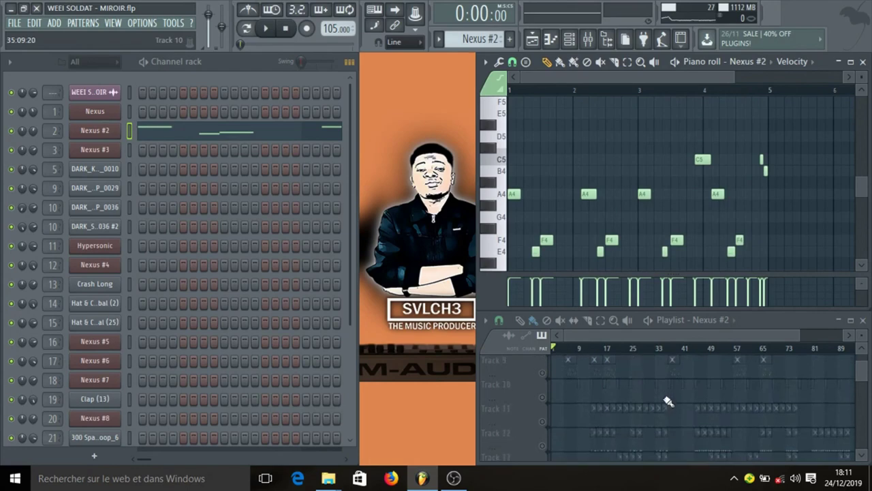
{"action": "scroll", "coordinate": [664, 396], "scroll_direction": "up", "scroll_amount": 2}
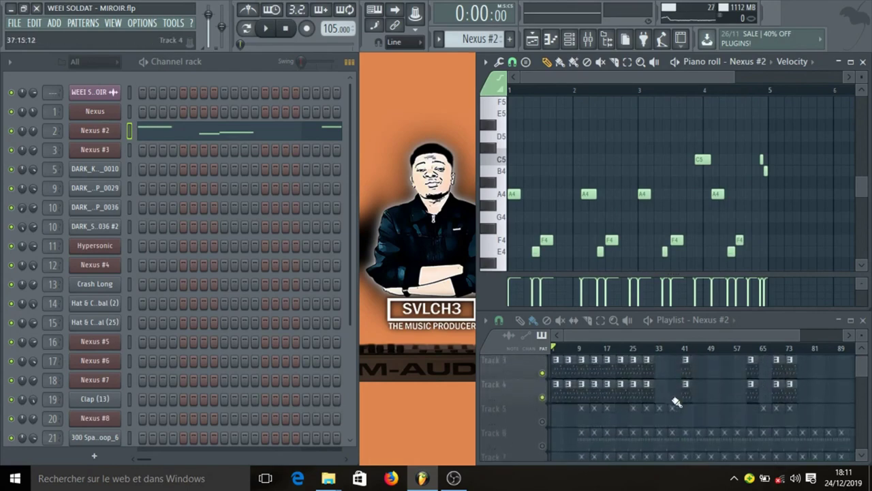
{"action": "left_click", "coordinate": [542, 421]}
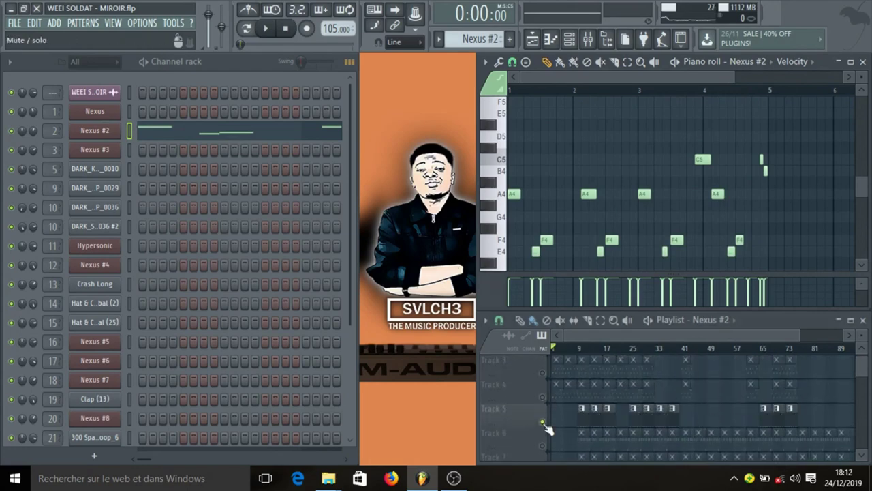
{"action": "left_click", "coordinate": [542, 445]}
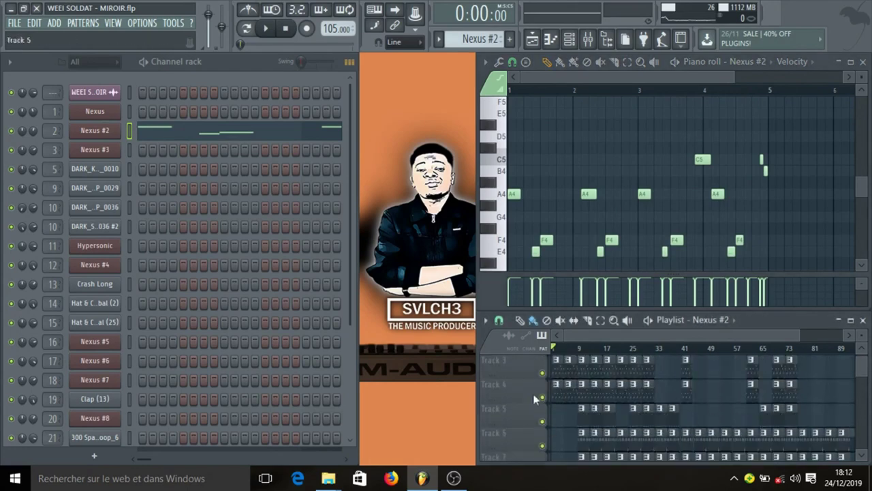
Step: In pattern mode, select the Nexus #4 pattern on Track 9, open its notes, and view the Nexus #4 instrument's preset
{"action": "left_click", "coordinate": [251, 28]}
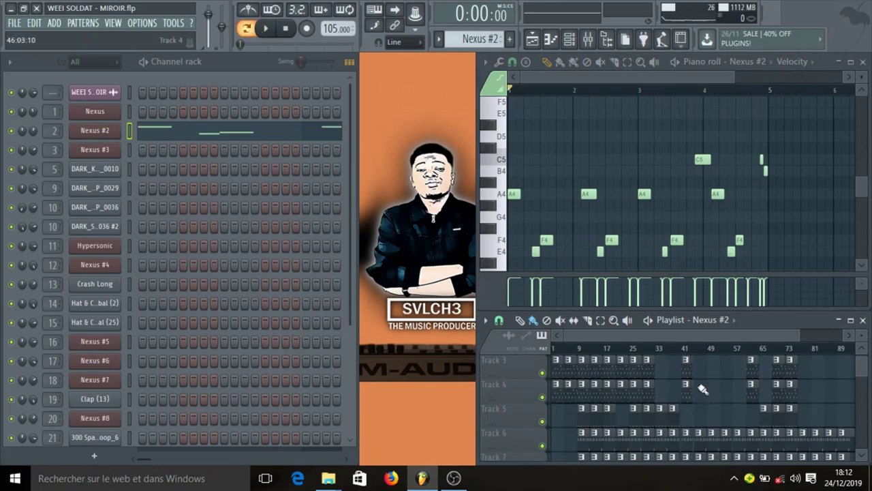
{"action": "scroll", "coordinate": [731, 387], "scroll_direction": "down", "scroll_amount": 1}
{"action": "scroll", "coordinate": [731, 387], "scroll_direction": "down", "scroll_amount": 7}
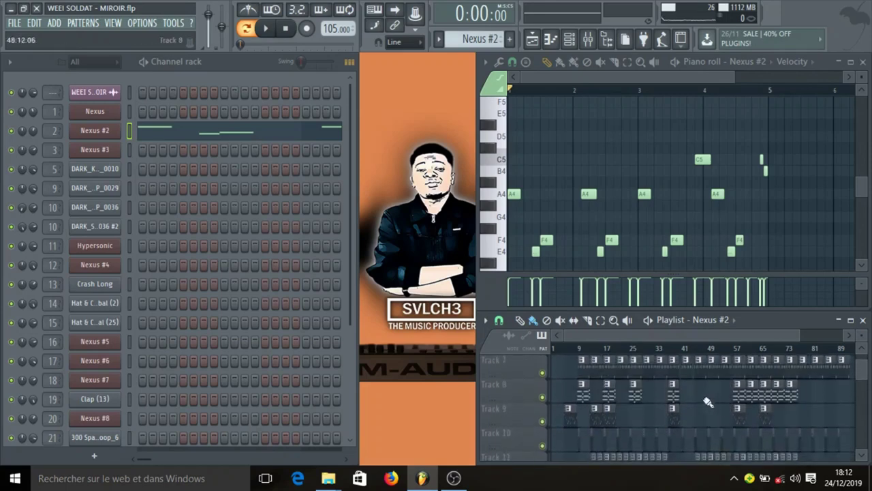
{"action": "left_click", "coordinate": [570, 417]}
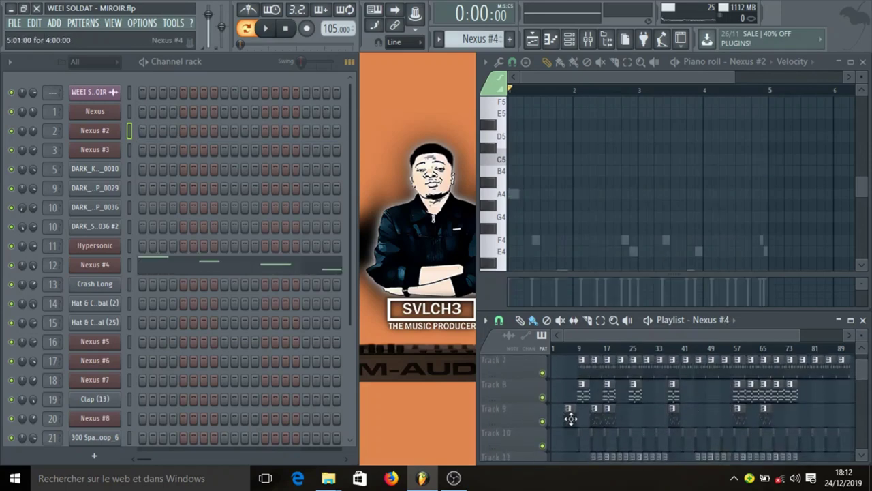
{"action": "left_click", "coordinate": [244, 269]}
{"action": "left_click", "coordinate": [90, 265]}
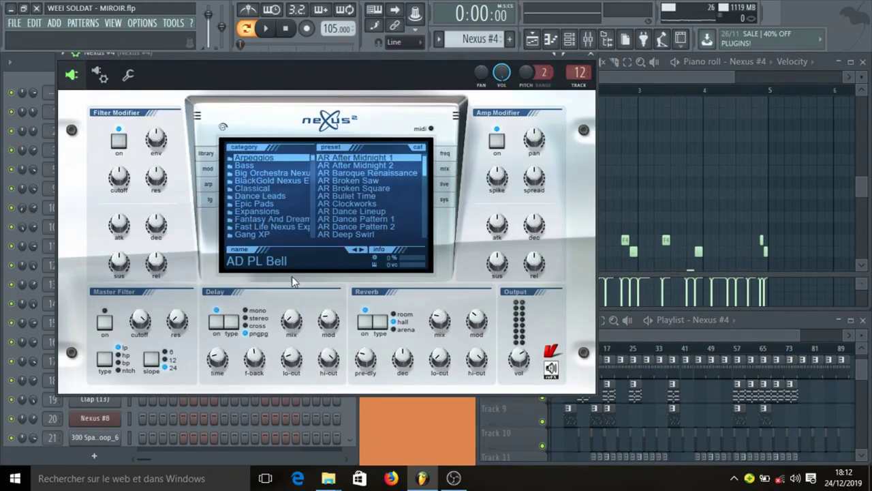
{"action": "left_click", "coordinate": [598, 59]}
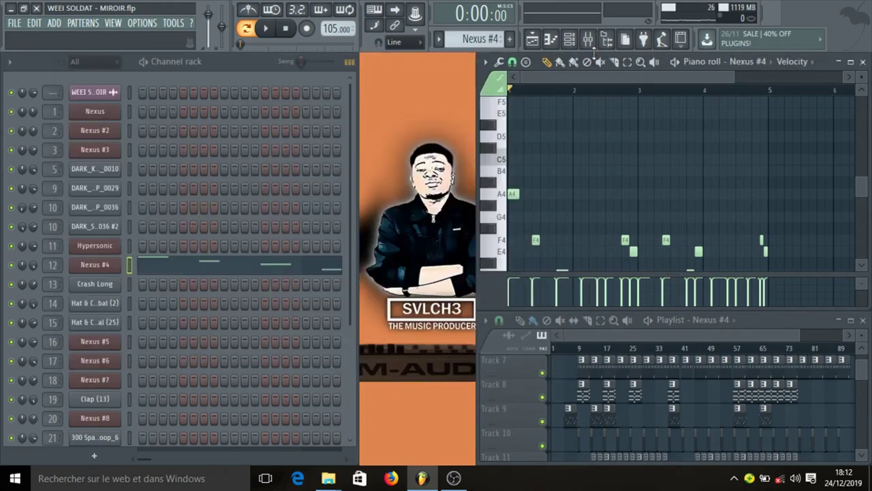
Step: Examine the full note range of the Nexus #4 pattern and play it through once
{"action": "scroll", "coordinate": [637, 161], "scroll_direction": "down", "scroll_amount": 2}
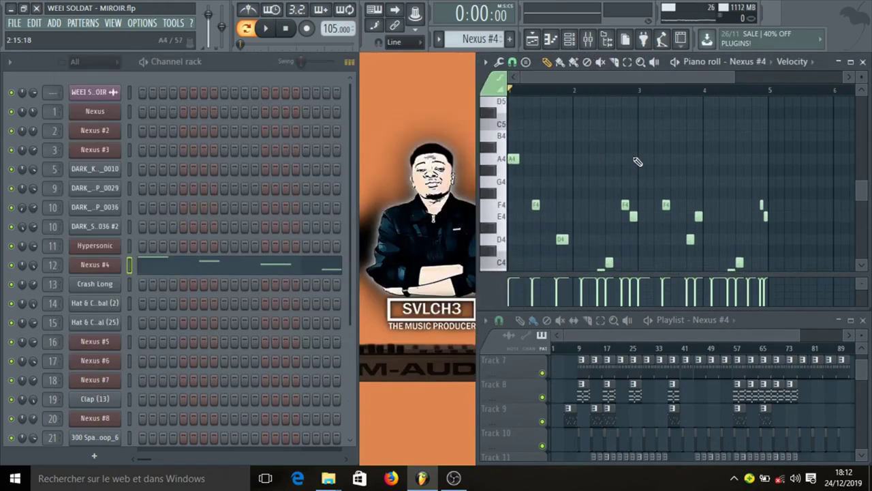
{"action": "scroll", "coordinate": [637, 161], "scroll_direction": "down", "scroll_amount": 2}
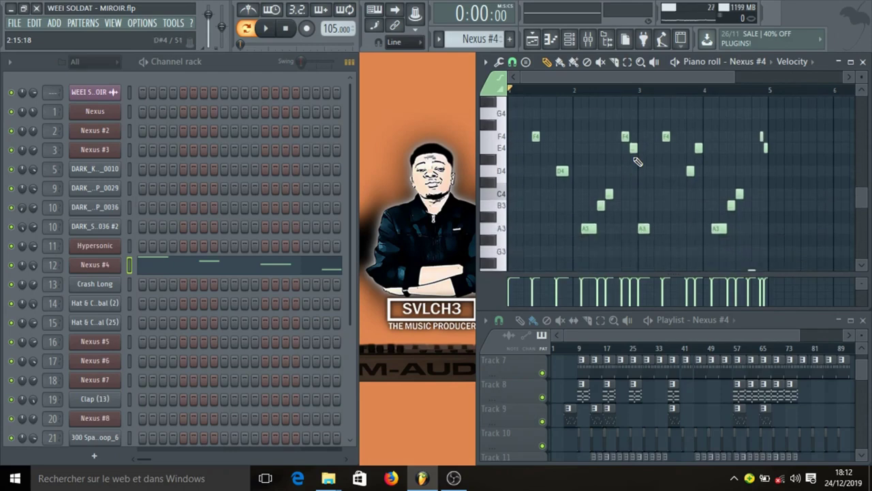
{"action": "scroll", "coordinate": [637, 161], "scroll_direction": "up", "scroll_amount": 2}
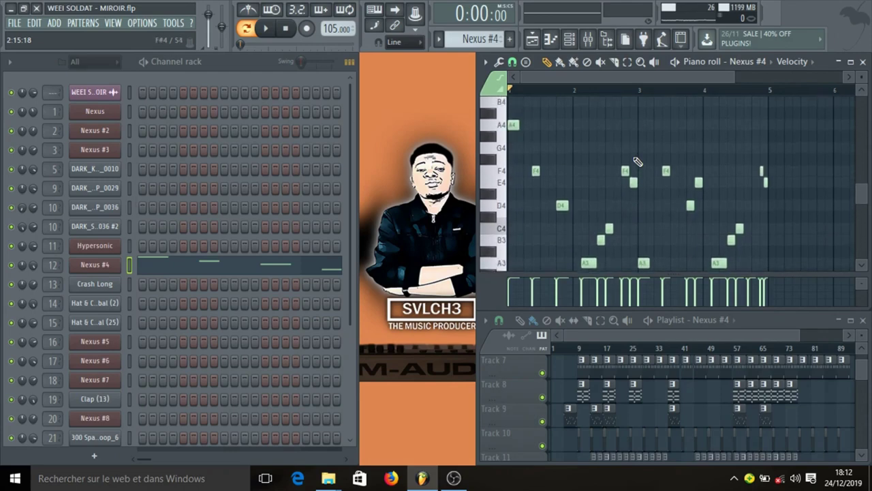
{"action": "left_click", "coordinate": [274, 30]}
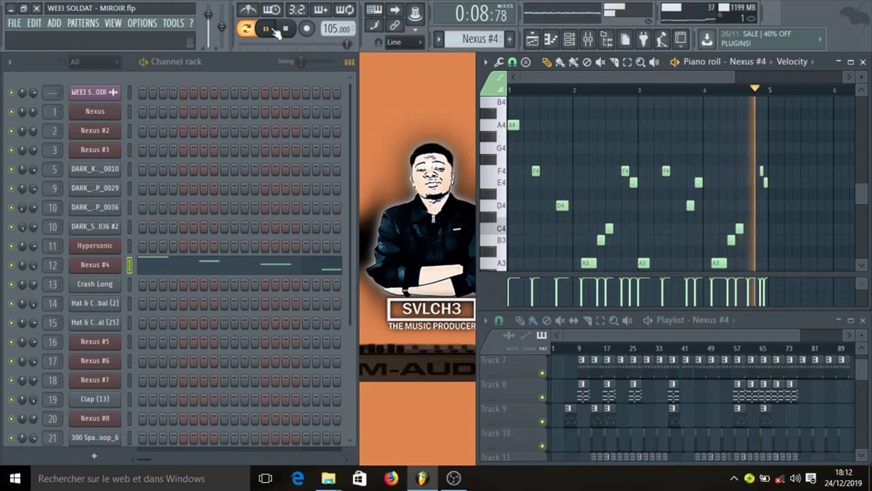
{"action": "left_click", "coordinate": [276, 30]}
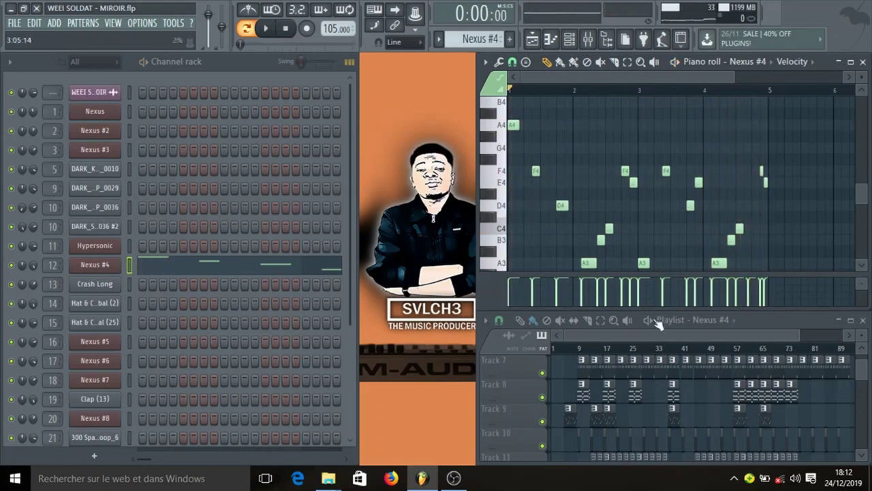
Step: Solo Track 2 in the playlist and unmute Tracks 3, 4 and 9 alongside it
{"action": "scroll", "coordinate": [554, 383], "scroll_direction": "up", "scroll_amount": 5}
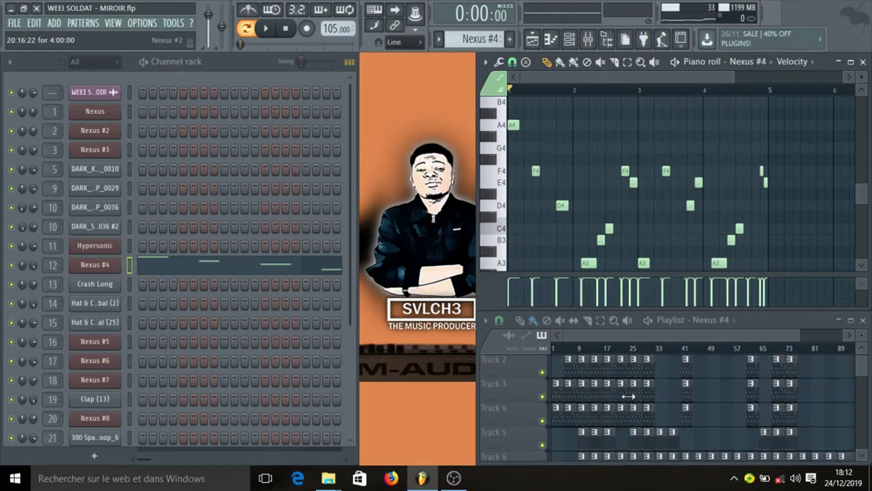
{"action": "right_click", "coordinate": [543, 374]}
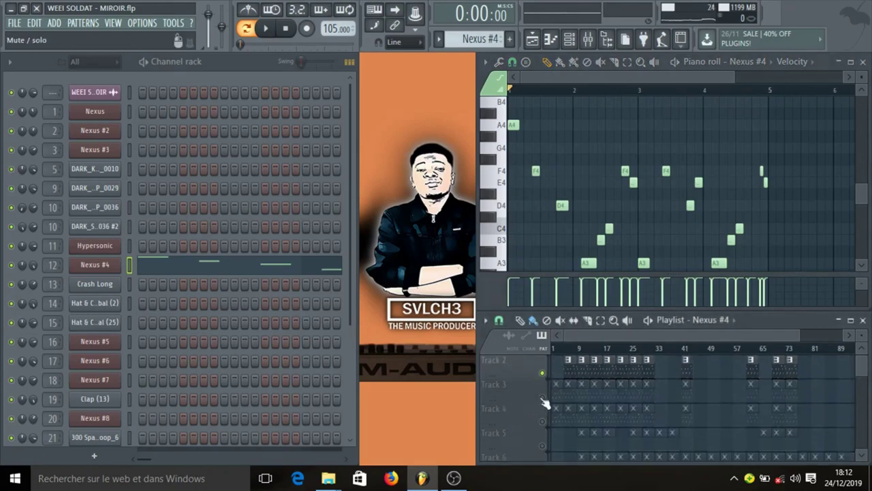
{"action": "left_click", "coordinate": [542, 397]}
{"action": "left_click", "coordinate": [542, 421]}
{"action": "scroll", "coordinate": [555, 429], "scroll_direction": "down", "scroll_amount": 7}
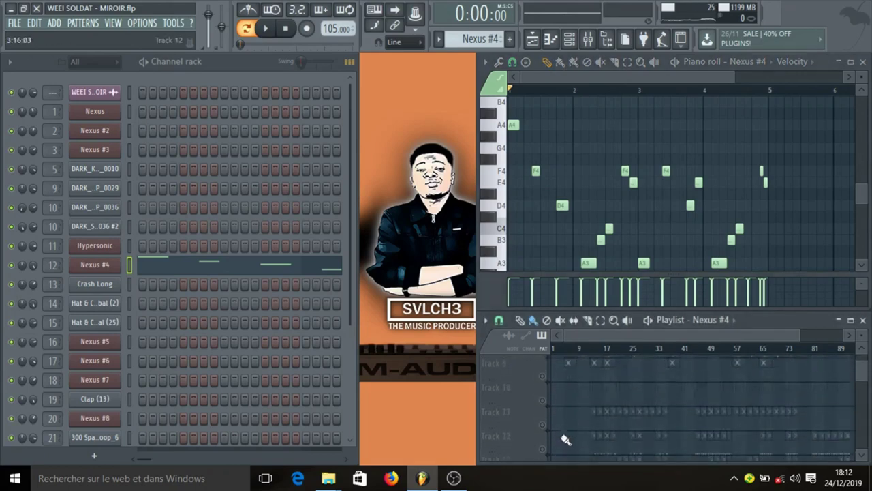
{"action": "left_click", "coordinate": [543, 375]}
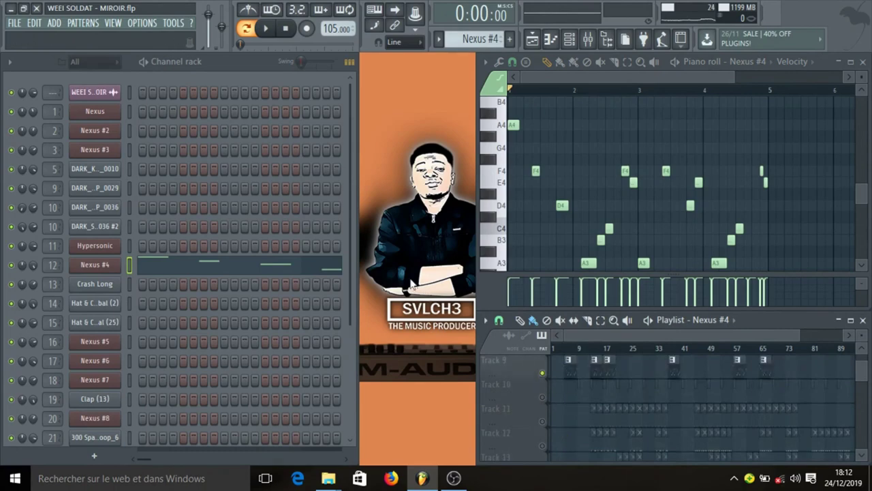
Step: Play the arrangement in song mode to hear Nexus #4 with the other Nexus layers, then stop it
{"action": "left_click", "coordinate": [246, 29]}
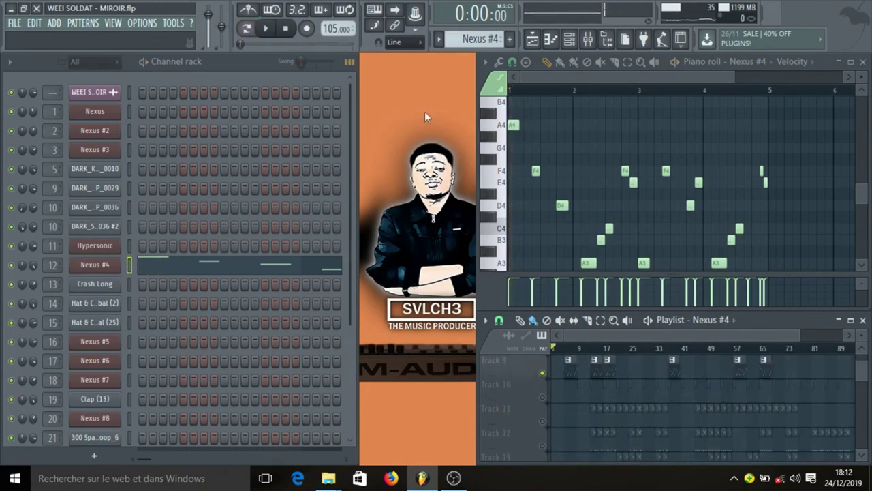
{"action": "key", "text": "space"}
{"action": "scroll", "coordinate": [606, 400], "scroll_direction": "up", "scroll_amount": 1}
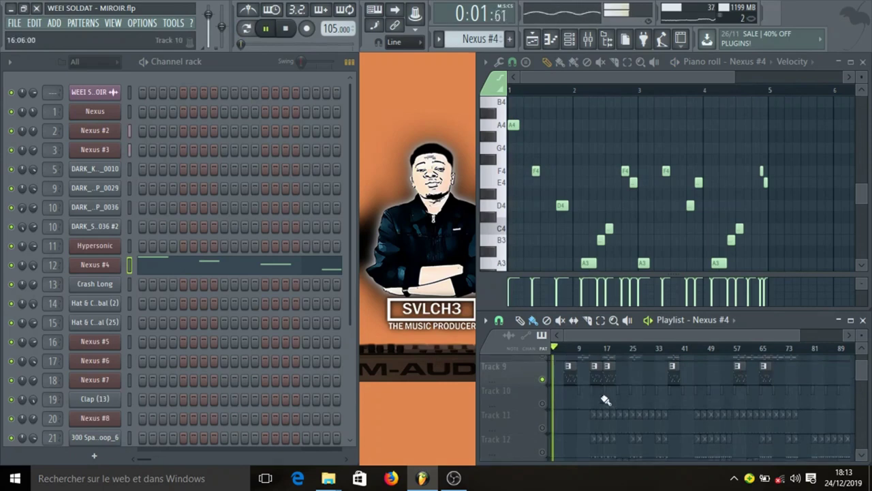
{"action": "scroll", "coordinate": [606, 400], "scroll_direction": "up", "scroll_amount": 5}
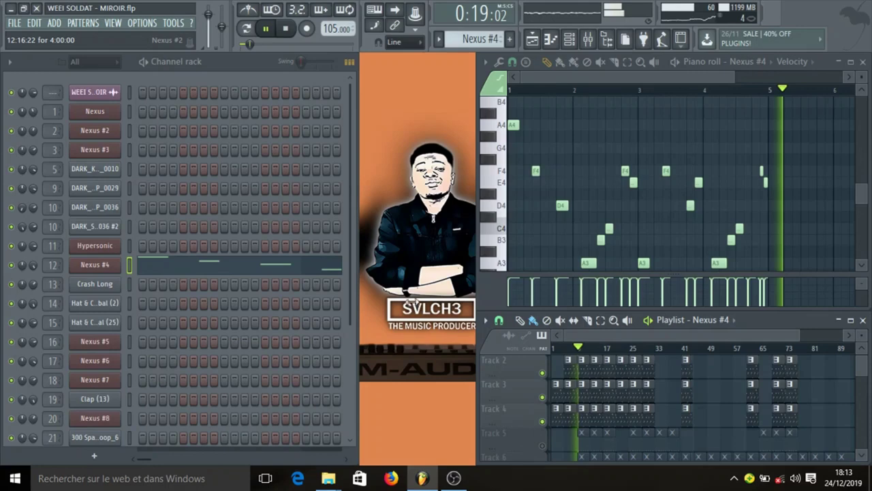
{"action": "key", "text": "space"}
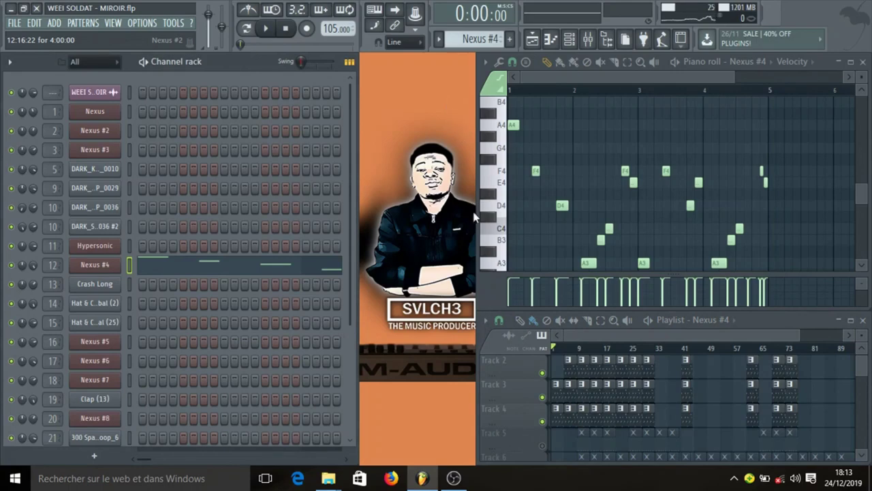
Step: Solo Track 5, select its DARK_KICK_0010 pattern, and play the kick notes in pattern mode
{"action": "scroll", "coordinate": [615, 392], "scroll_direction": "down", "scroll_amount": 1}
{"action": "scroll", "coordinate": [615, 392], "scroll_direction": "down", "scroll_amount": 2}
{"action": "left_click", "coordinate": [607, 407]}
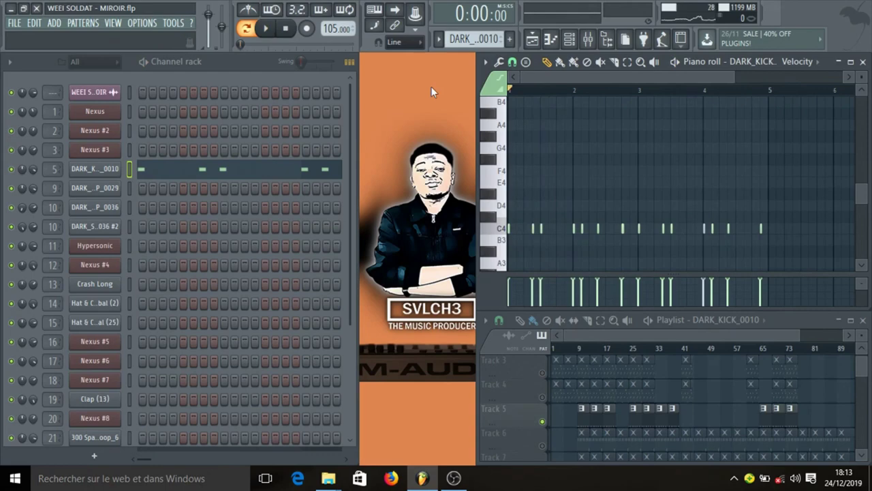
{"action": "key", "text": "space"}
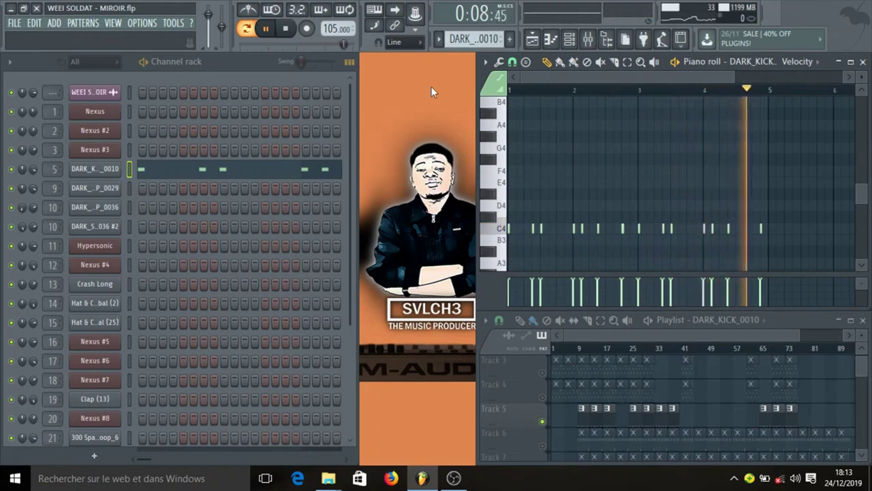
{"action": "key", "text": "space"}
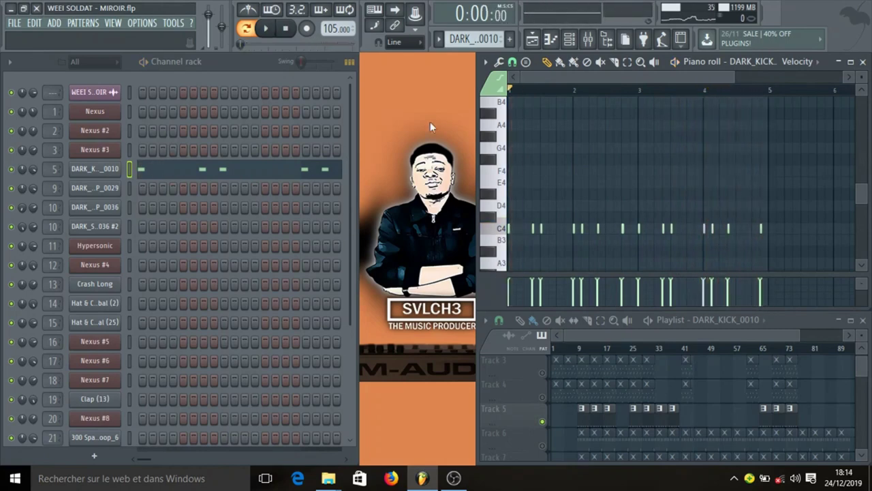
Step: Solo Track 6, select the DARK_SNR&CLP_0029 pattern, and view the snare-clap channel's sample settings
{"action": "key", "text": "KP_Add"}
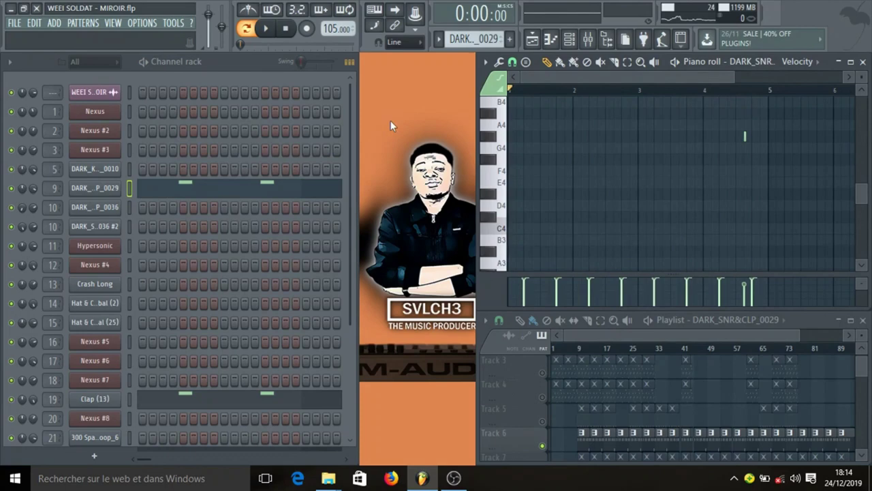
{"action": "left_click", "coordinate": [116, 187]}
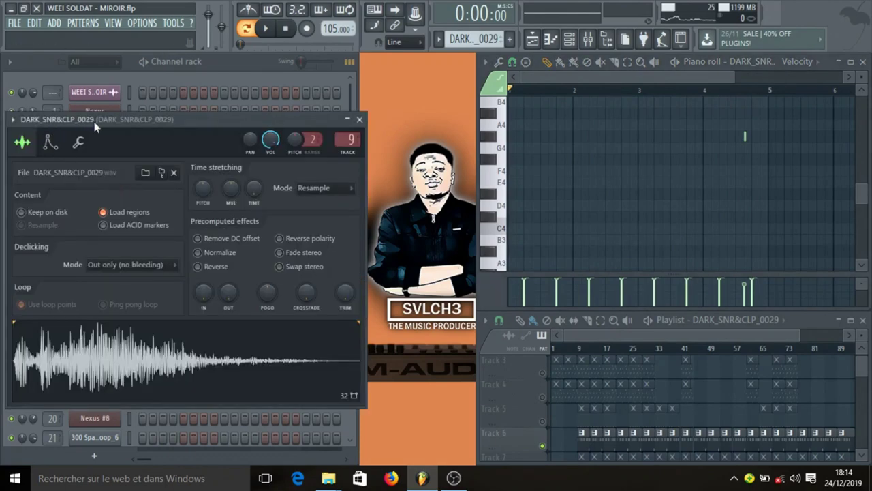
Step: View the sample settings of the Clap (13) channel and compare them with the DARK_SNR&CLP_0029 channel's settings
{"action": "left_click", "coordinate": [359, 119]}
{"action": "left_click", "coordinate": [101, 402]}
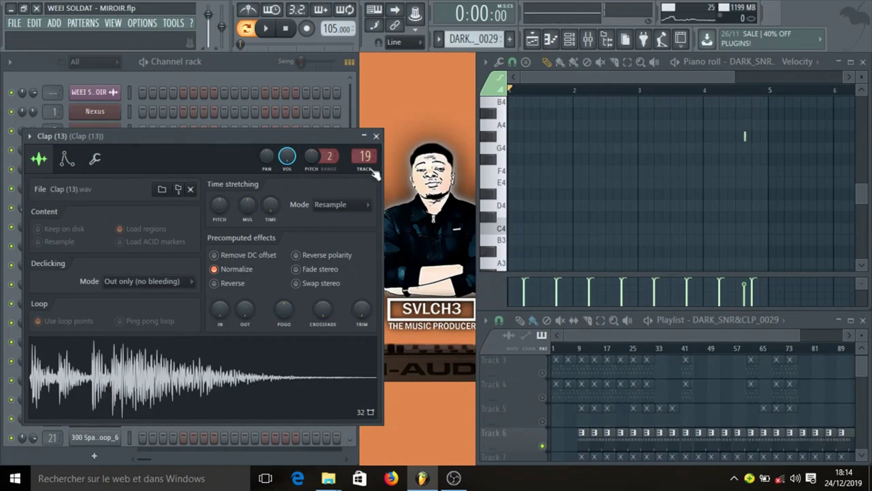
{"action": "left_click", "coordinate": [376, 135]}
{"action": "left_click", "coordinate": [100, 188]}
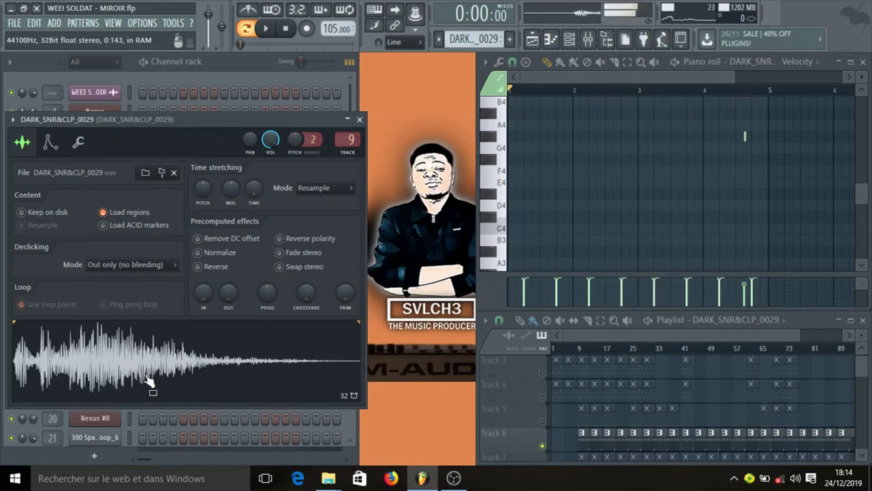
{"action": "left_click", "coordinate": [359, 120]}
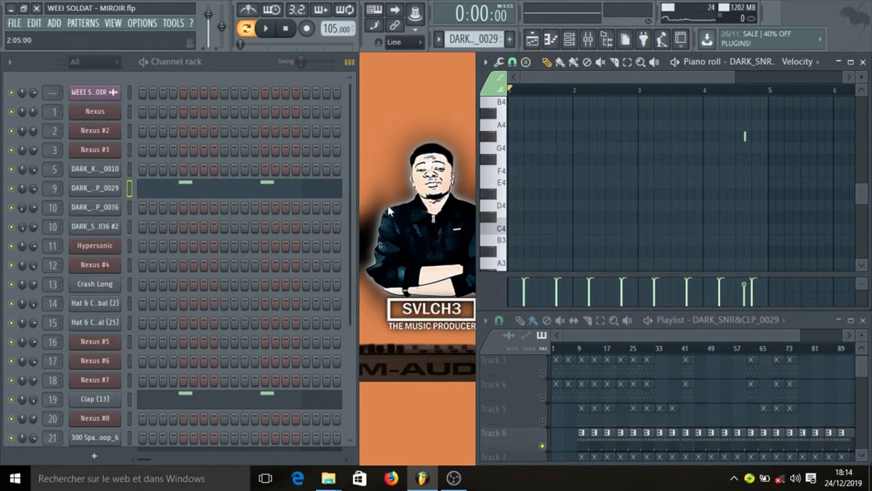
Step: Play the DARK_SNR&CLP_0029 pattern in pattern mode while viewing its notes in the piano roll, then stop it
{"action": "key", "text": "space"}
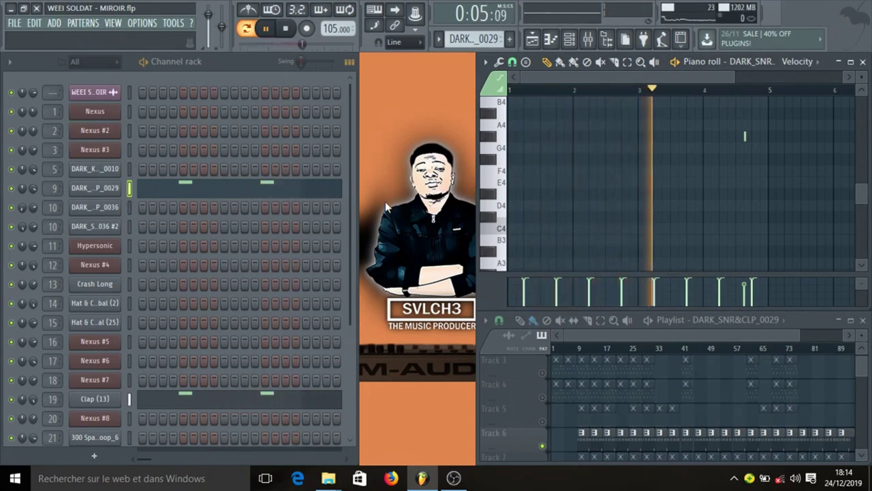
{"action": "scroll", "coordinate": [790, 176], "scroll_direction": "down", "scroll_amount": 3}
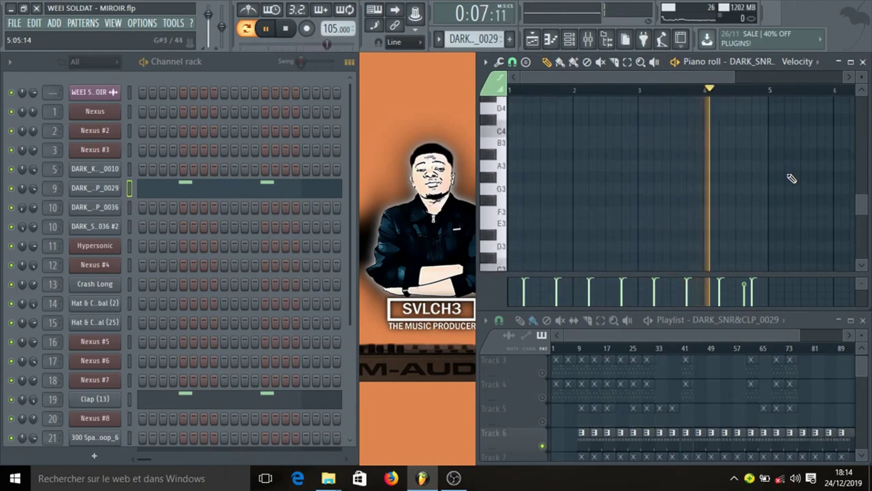
{"action": "scroll", "coordinate": [792, 175], "scroll_direction": "up", "scroll_amount": 5}
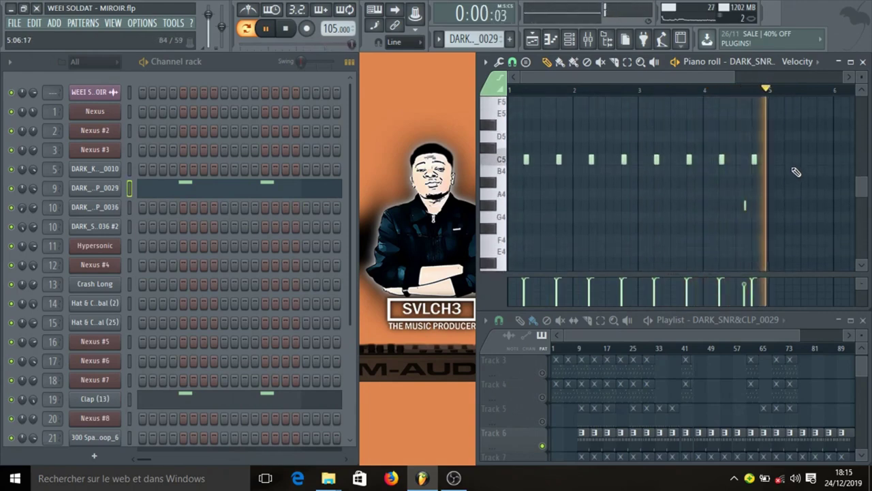
{"action": "key", "text": "space"}
Step: Select the DARK_SNR&CLP_0036 pattern and view the sample settings of its first snare-clap channel
{"action": "key", "text": "KP_Add"}
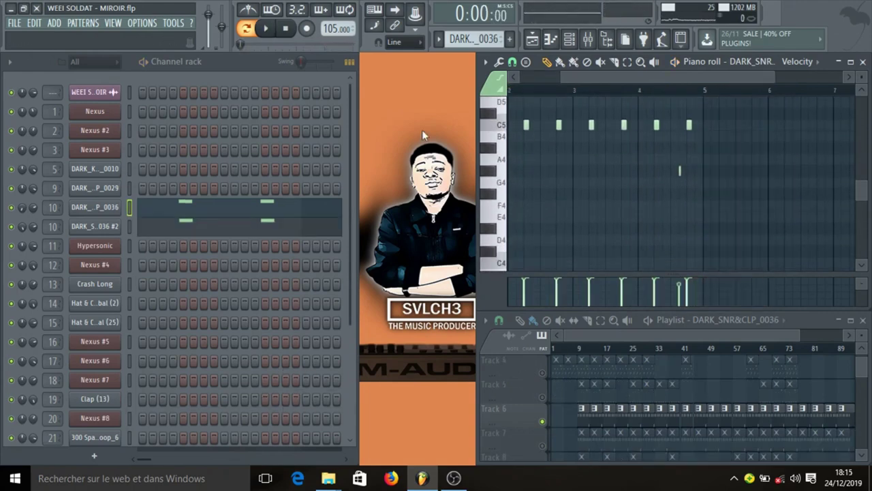
{"action": "left_click", "coordinate": [97, 206]}
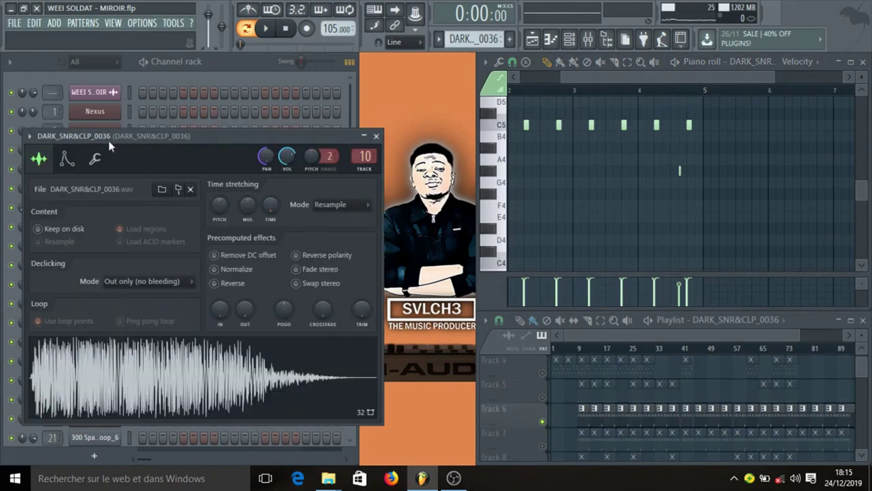
{"action": "left_click", "coordinate": [374, 136]}
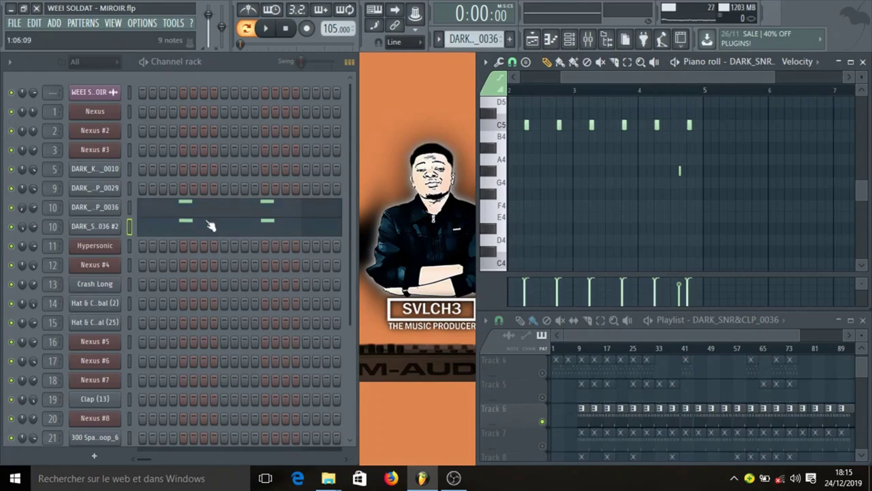
Step: Examine the timing of a C5 note in the DARK_SNR&CLP_0036 #2 channel up close, briefly selecting all its notes
{"action": "scroll", "coordinate": [525, 100], "scroll_direction": "up", "scroll_amount": 3}
{"action": "scroll", "coordinate": [526, 100], "scroll_direction": "up", "scroll_amount": 3}
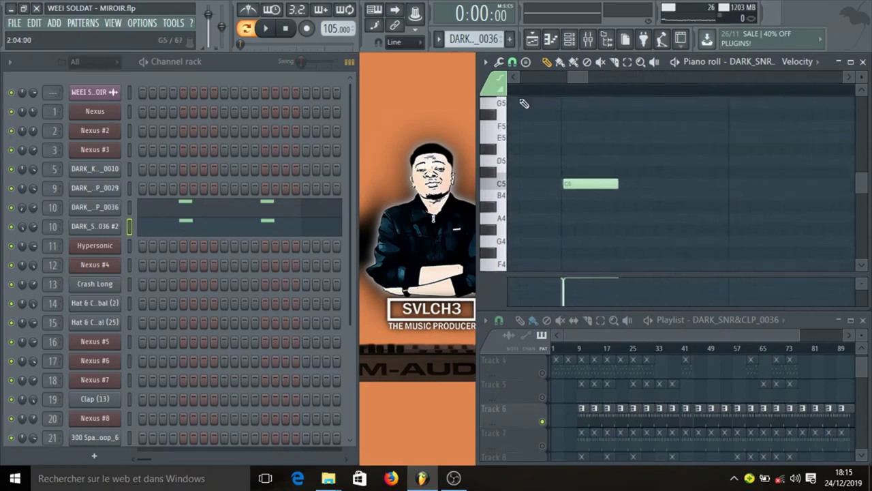
{"action": "scroll", "coordinate": [586, 170], "scroll_direction": "up", "scroll_amount": 2}
{"action": "scroll", "coordinate": [609, 171], "scroll_direction": "down", "scroll_amount": 3}
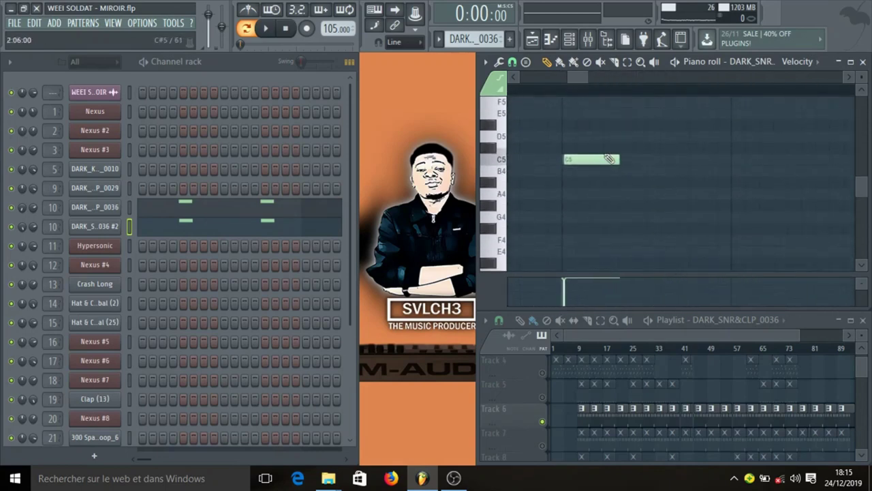
{"action": "key", "text": "ctrl+a"}
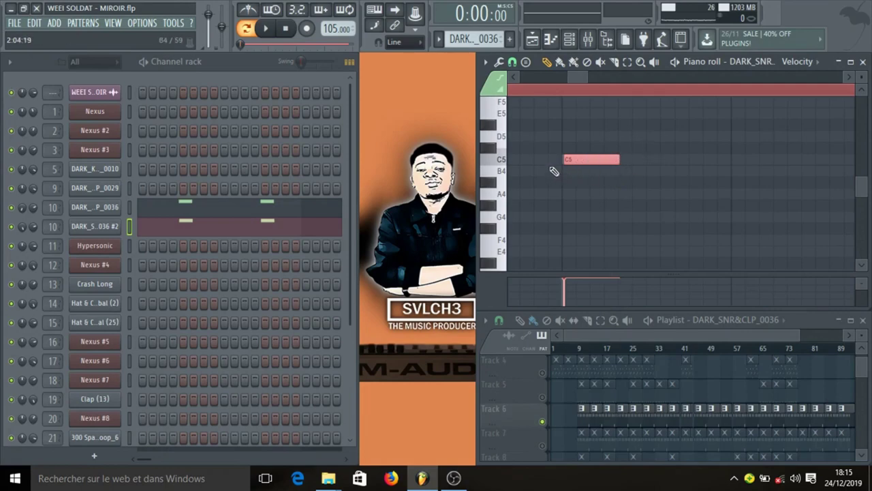
{"action": "left_click", "coordinate": [615, 117]}
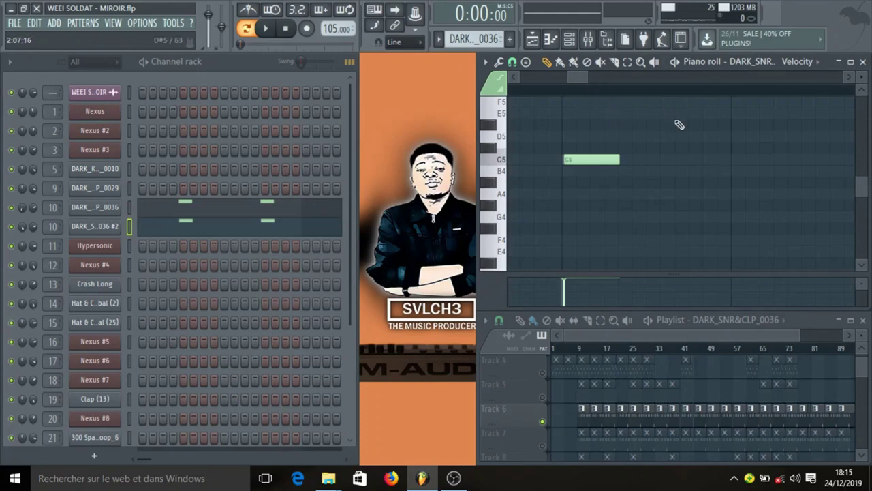
Step: Select all notes of the DARK_SNR&CLP_0036 #2 channel and view the piano roll's selection and snap options
{"action": "key", "text": "ctrl+a"}
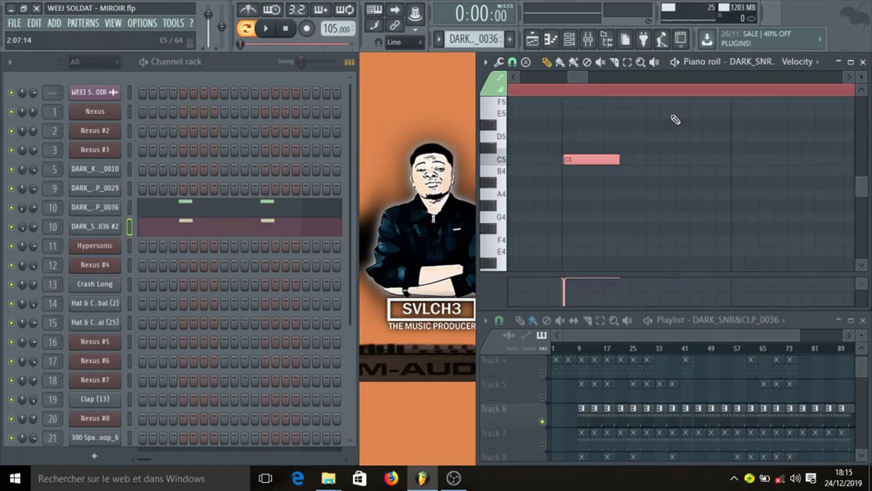
{"action": "left_click", "coordinate": [483, 63]}
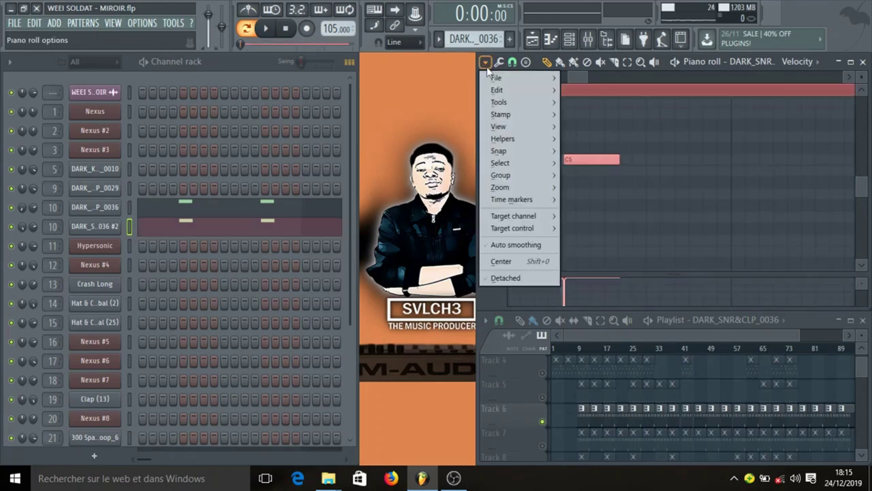
{"action": "mouse_move", "coordinate": [529, 169]}
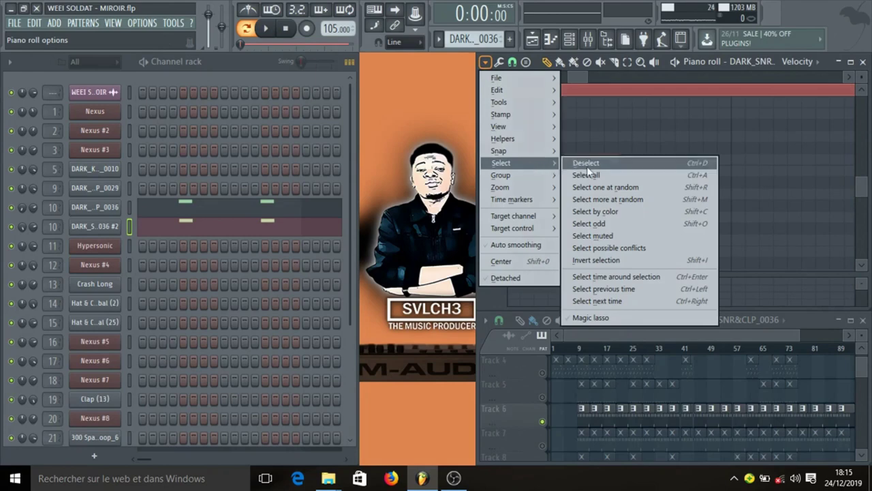
{"action": "left_click", "coordinate": [512, 62]}
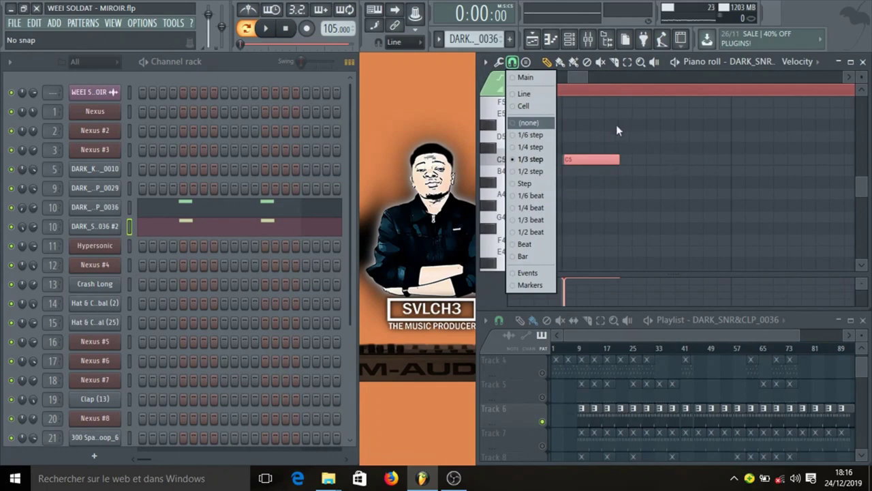
{"action": "left_click", "coordinate": [588, 88]}
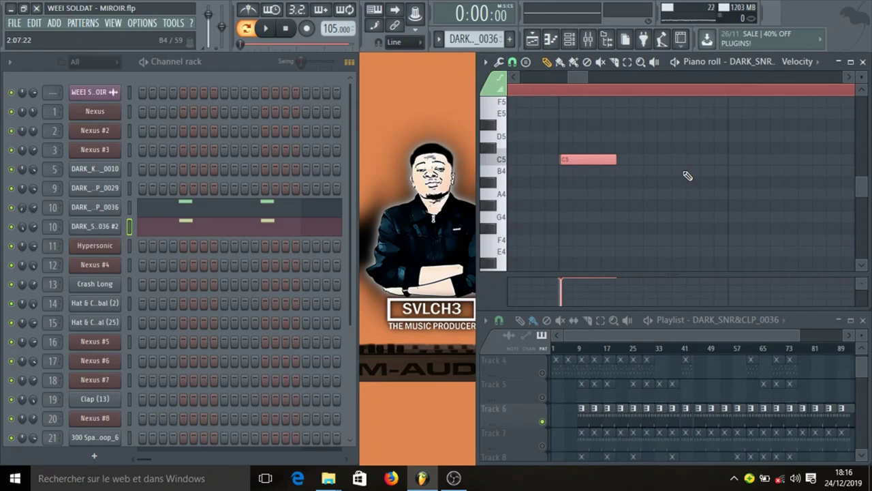
{"action": "left_click", "coordinate": [486, 113]}
Step: Play the DARK_SNR&CLP_0036 pattern with its two layered channels while viewing all its notes, then stop it
{"action": "key", "text": "space"}
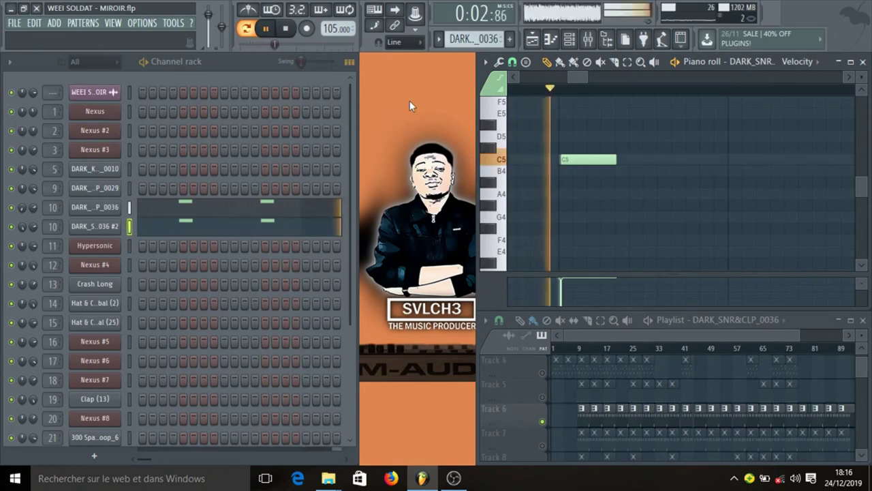
{"action": "scroll", "coordinate": [633, 91], "scroll_direction": "down", "scroll_amount": 3}
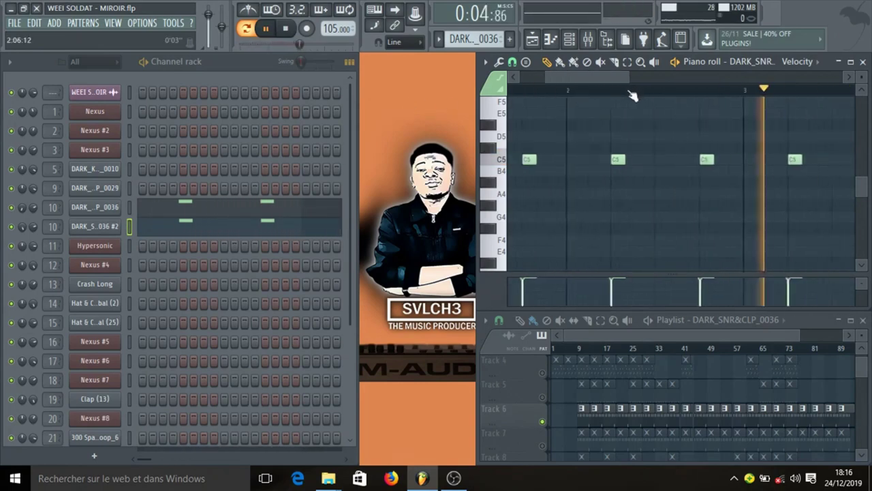
{"action": "scroll", "coordinate": [633, 91], "scroll_direction": "down", "scroll_amount": 3}
{"action": "scroll", "coordinate": [798, 161], "scroll_direction": "down", "scroll_amount": 3}
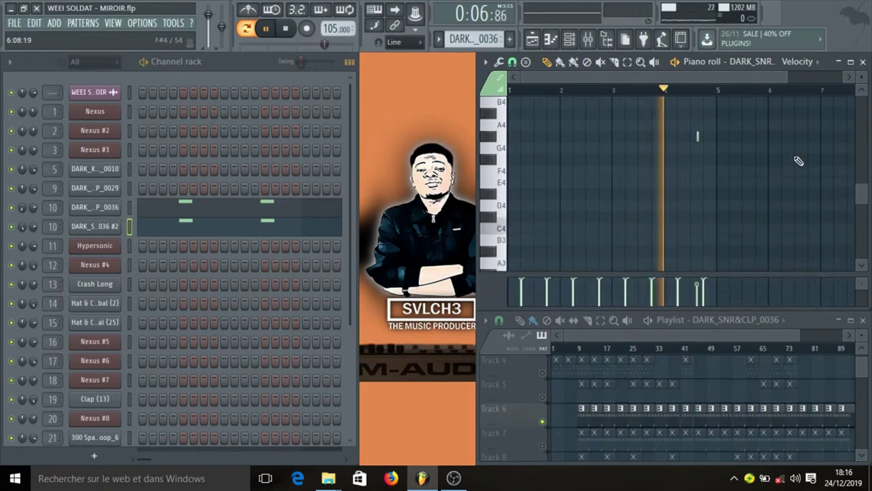
{"action": "scroll", "coordinate": [798, 161], "scroll_direction": "up", "scroll_amount": 2}
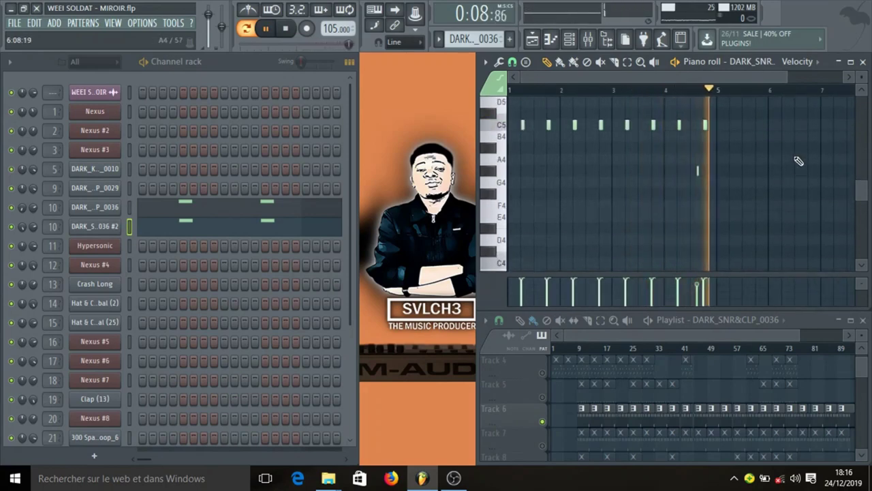
{"action": "key", "text": "space"}
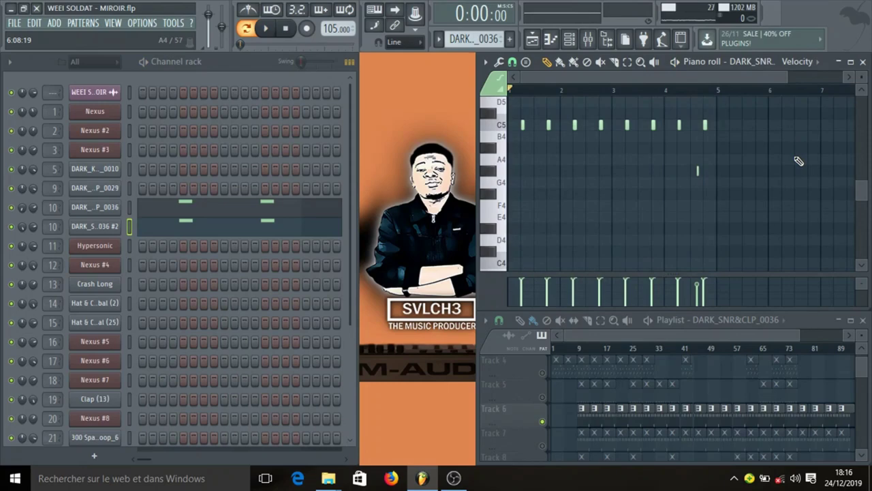
Step: Select the Hypersonic pattern from Track 8 of the playlist and view the Perc Organ patch loaded in its channel
{"action": "scroll", "coordinate": [775, 386], "scroll_direction": "down", "scroll_amount": 5}
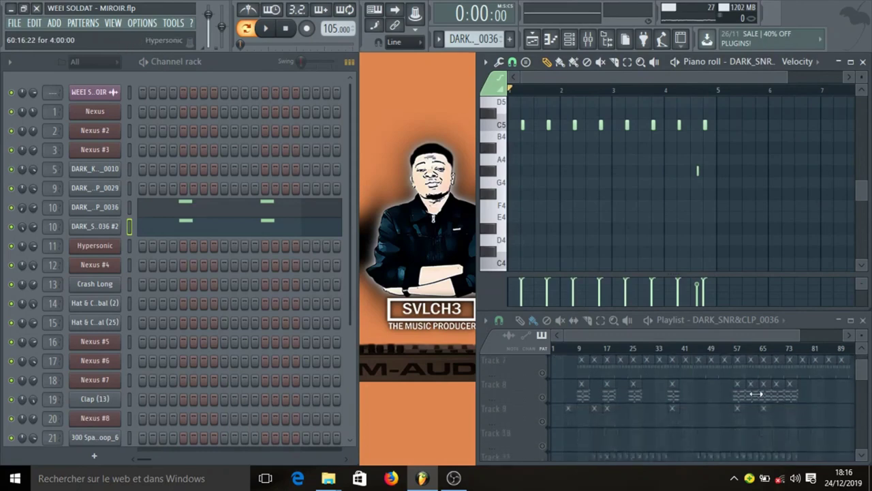
{"action": "scroll", "coordinate": [757, 385], "scroll_direction": "down", "scroll_amount": 2}
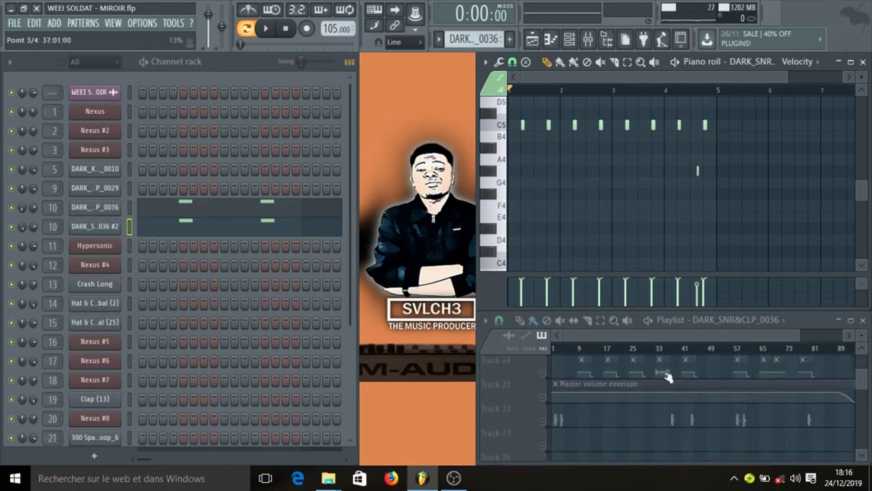
{"action": "scroll", "coordinate": [614, 422], "scroll_direction": "down", "scroll_amount": 3}
{"action": "scroll", "coordinate": [605, 423], "scroll_direction": "up", "scroll_amount": 6}
{"action": "left_click", "coordinate": [594, 384]}
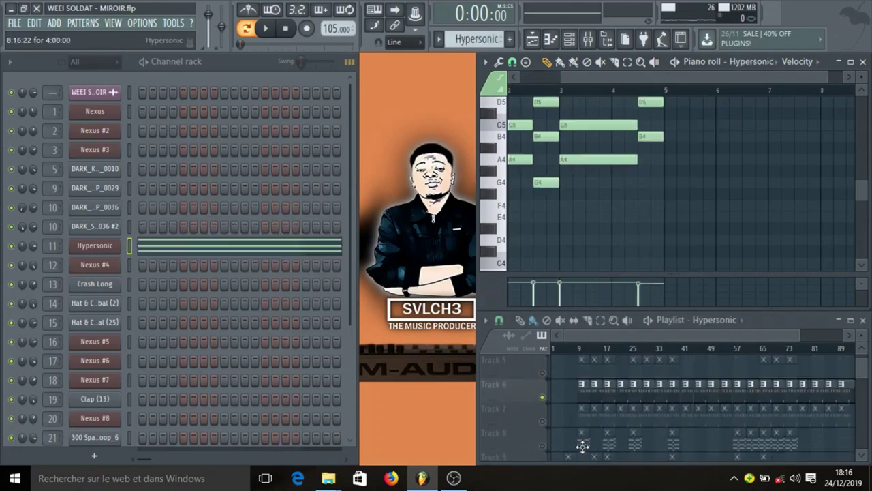
{"action": "left_click", "coordinate": [112, 246]}
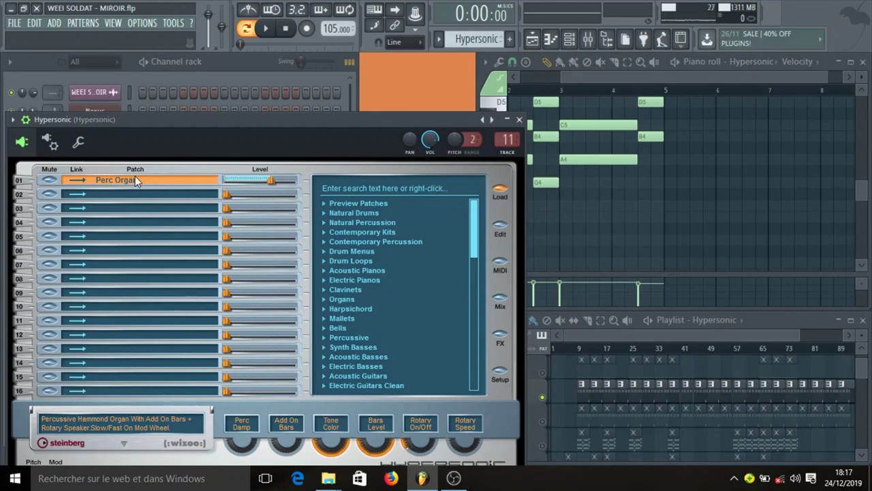
{"action": "left_click", "coordinate": [519, 120]}
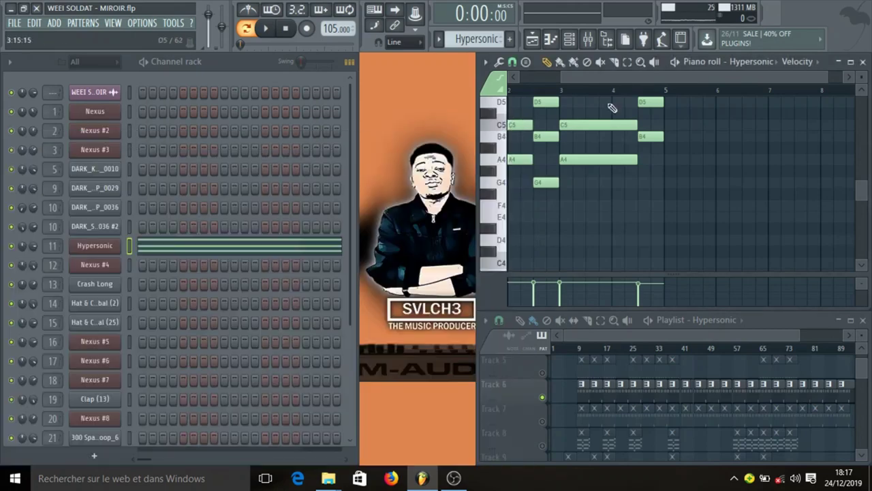
Step: Show the complete Hypersonic chord progression in the piano roll and play it from the start
{"action": "left_click_drag", "start_coordinate": [598, 79], "coordinate": [523, 80]}
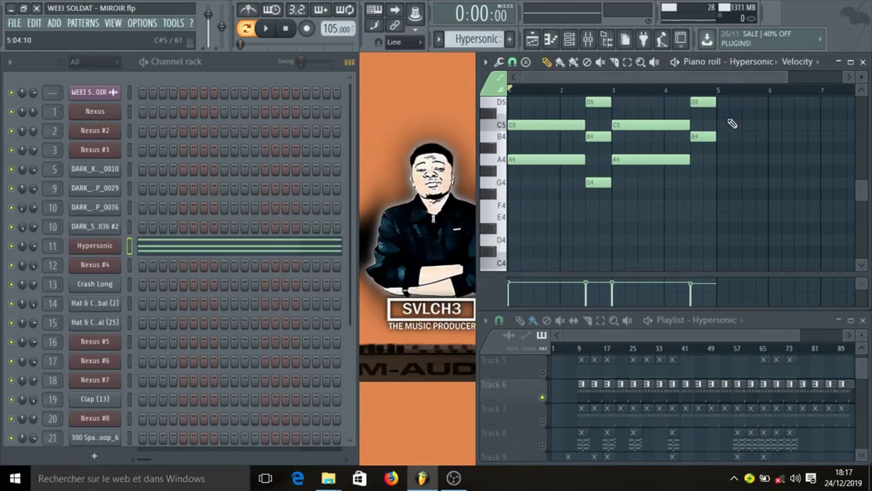
{"action": "scroll", "coordinate": [731, 123], "scroll_direction": "up", "scroll_amount": 3}
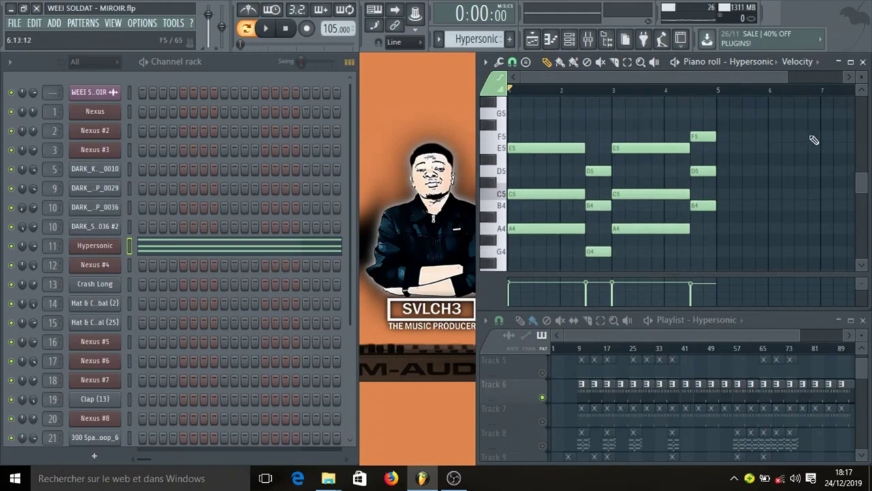
{"action": "key", "text": "space"}
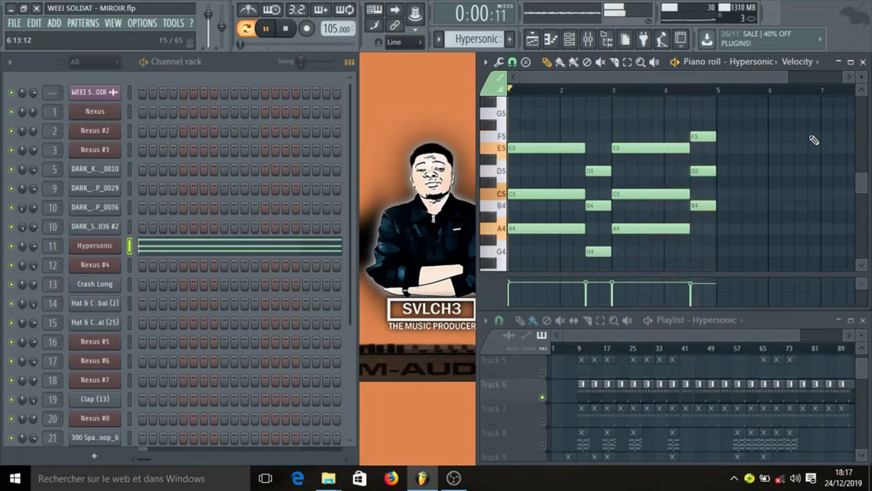
{"action": "key", "text": "space"}
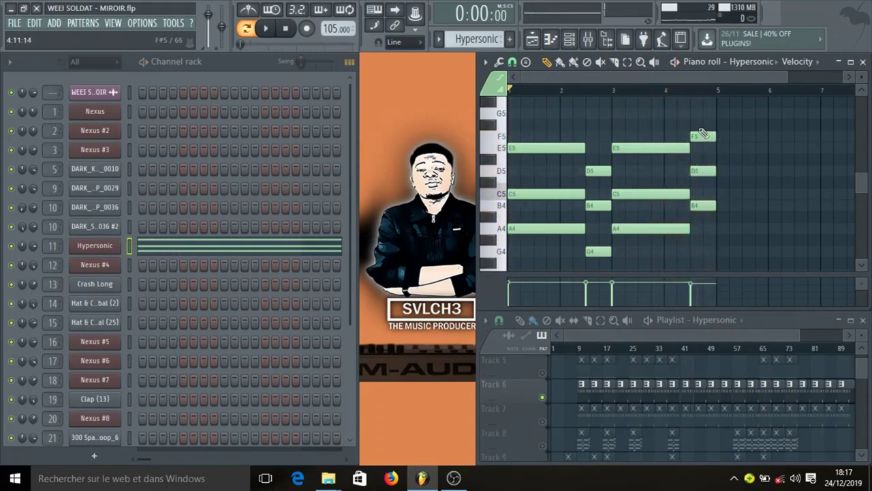
Step: Place the playhead at the last Hypersonic chord (B4, D5, F5) in bar 4 and play it
{"action": "left_click", "coordinate": [694, 91]}
{"action": "key", "text": "space"}
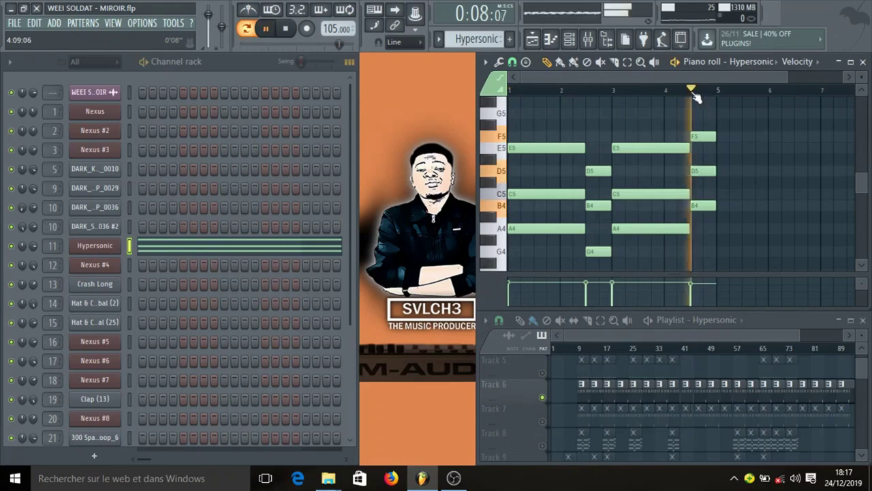
{"action": "key", "text": "space"}
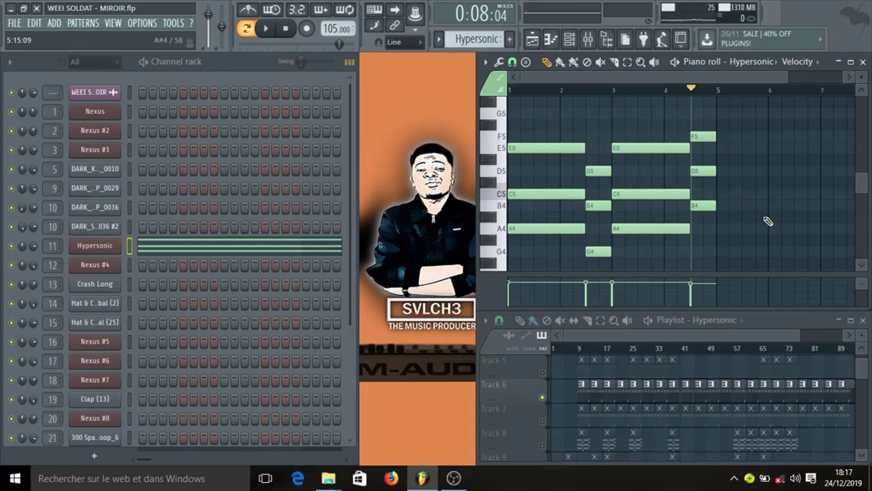
Step: Select Pattern 10 from the playlist to show the Crash Long hit, play it and stop it
{"action": "left_click", "coordinate": [588, 417]}
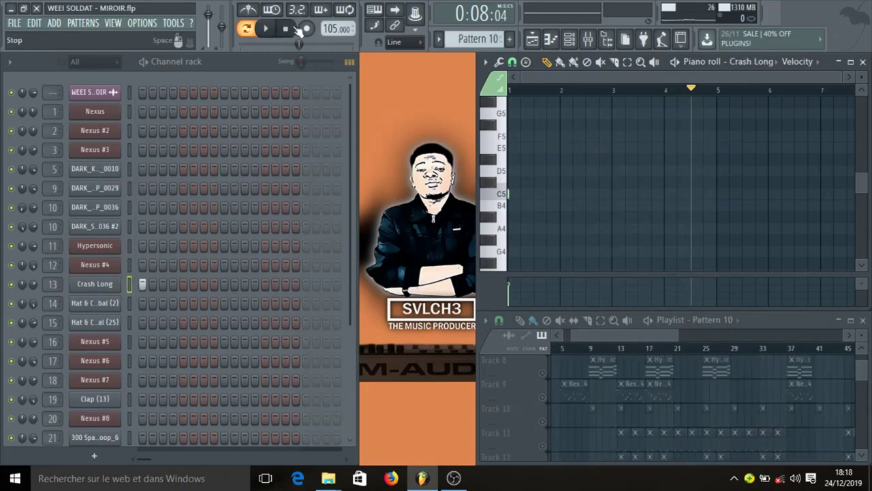
{"action": "key", "text": "space"}
{"action": "key", "text": "space"}
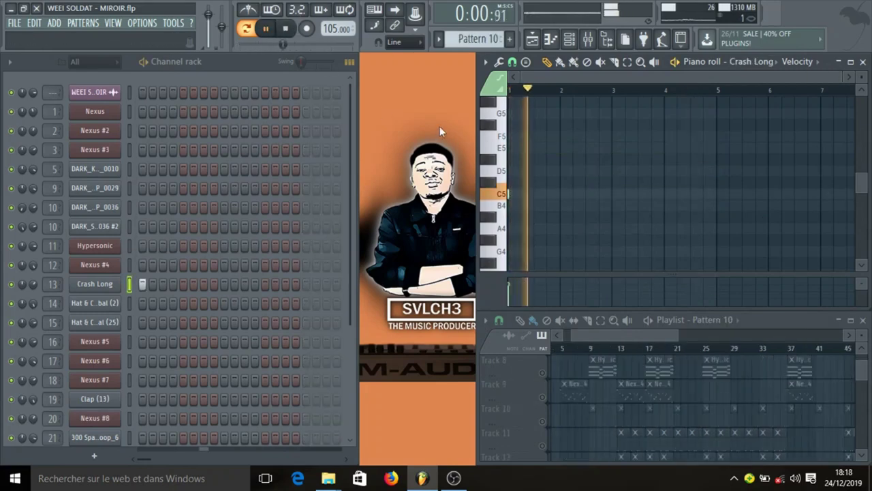
{"action": "key", "text": "space"}
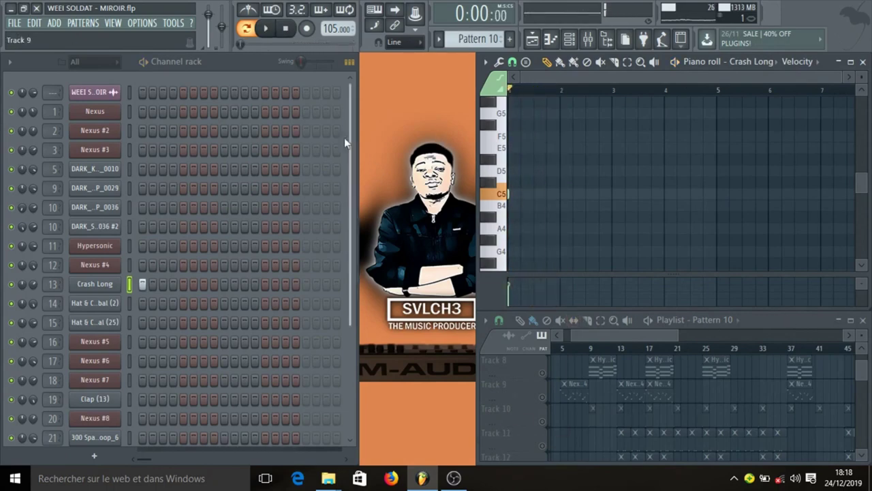
Step: Select Pattern 11 from the playlist, play its Hat & Cymbal (25) notes, and check the target channel's full name
{"action": "left_click", "coordinate": [560, 320]}
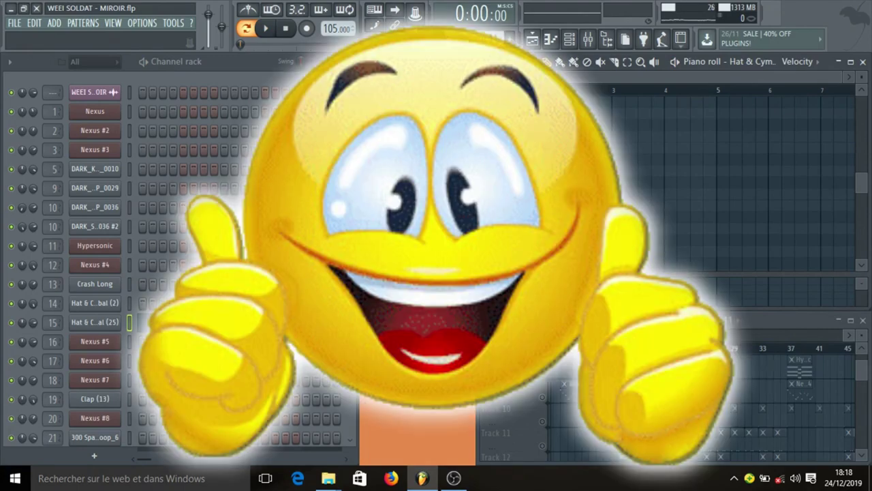
{"action": "key", "text": "space"}
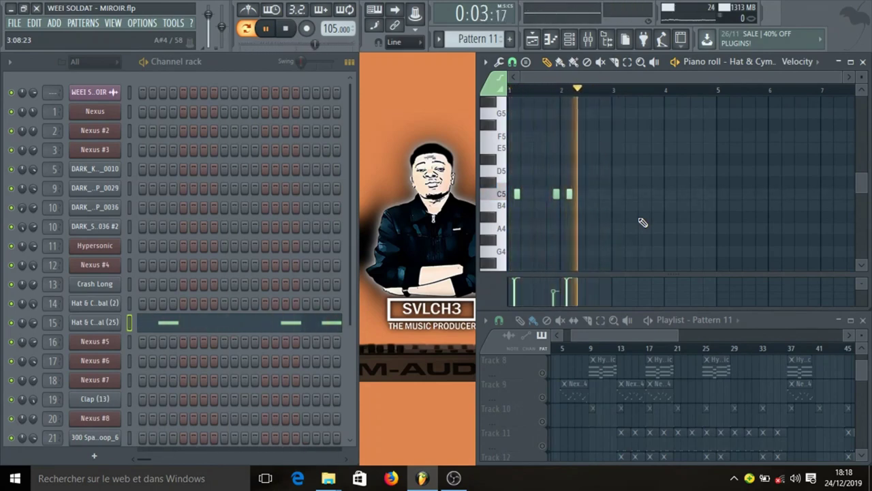
{"action": "key", "text": "space"}
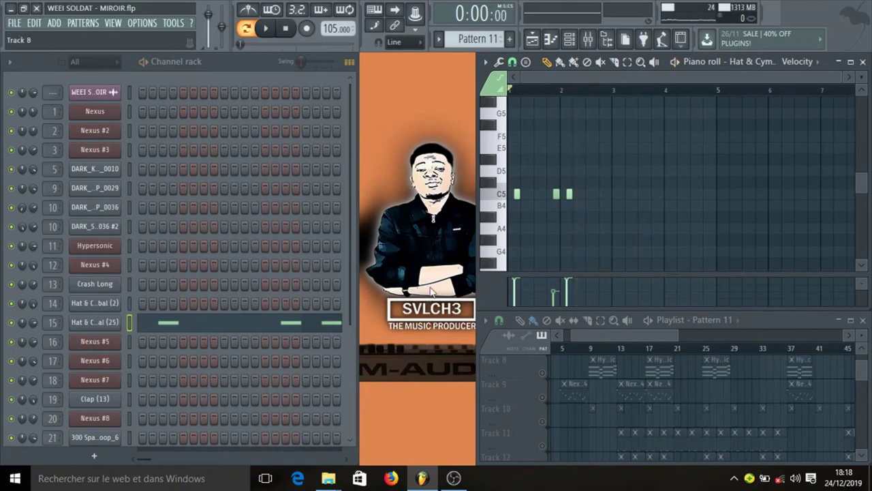
{"action": "left_click", "coordinate": [761, 63]}
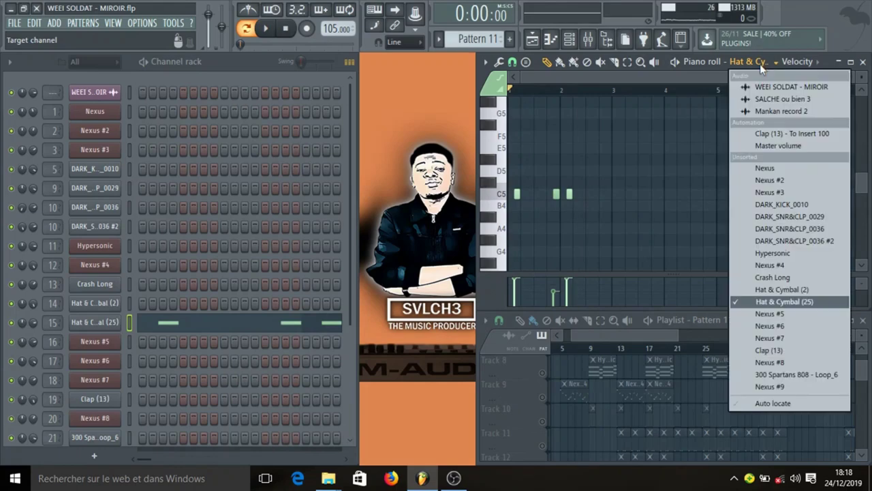
{"action": "left_click", "coordinate": [759, 64]}
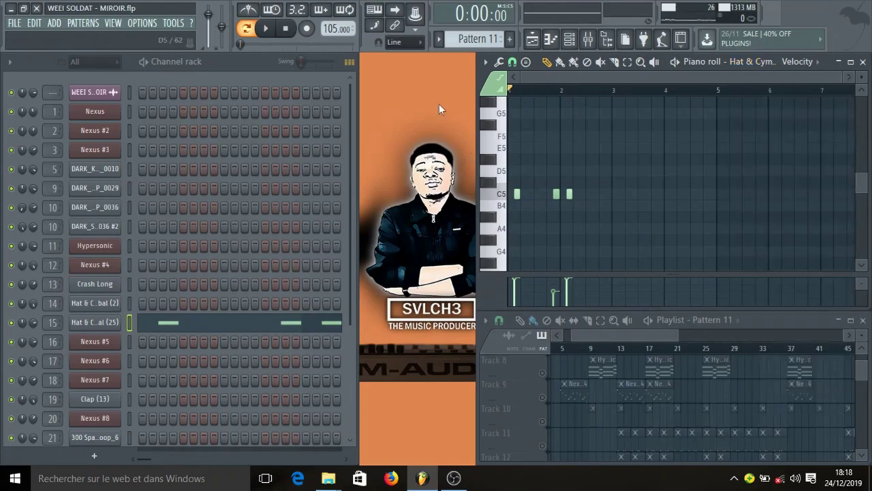
Step: Select Pattern 12 from Track 12, play its Hat & Cymbal (2) rolls, and view that channel's settings
{"action": "scroll", "coordinate": [682, 409], "scroll_direction": "down", "scroll_amount": 3}
{"action": "left_click", "coordinate": [678, 407]}
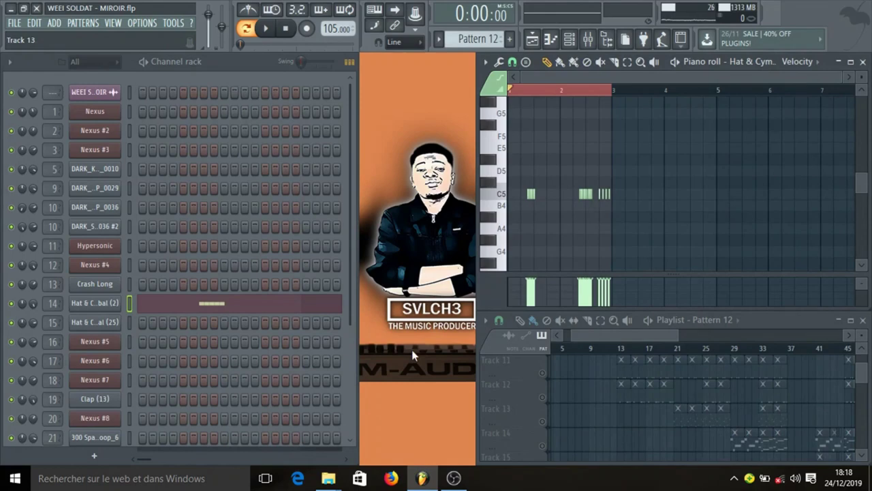
{"action": "key", "text": "space"}
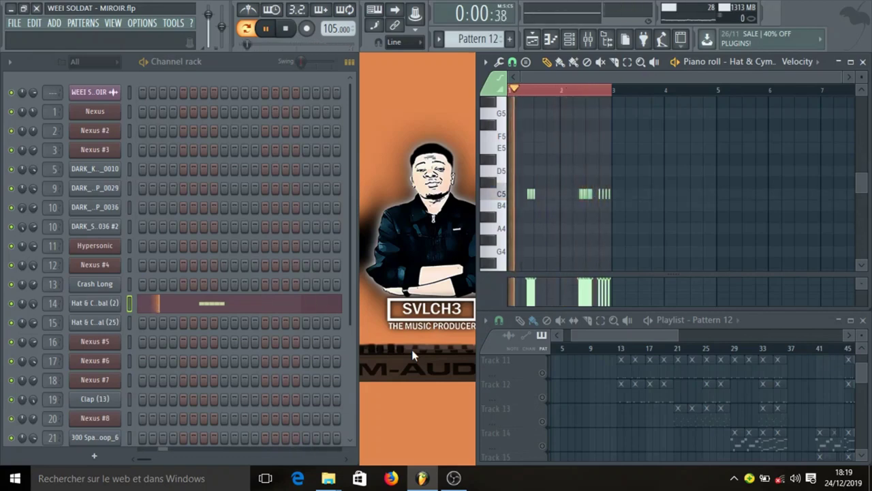
{"action": "key", "text": "space"}
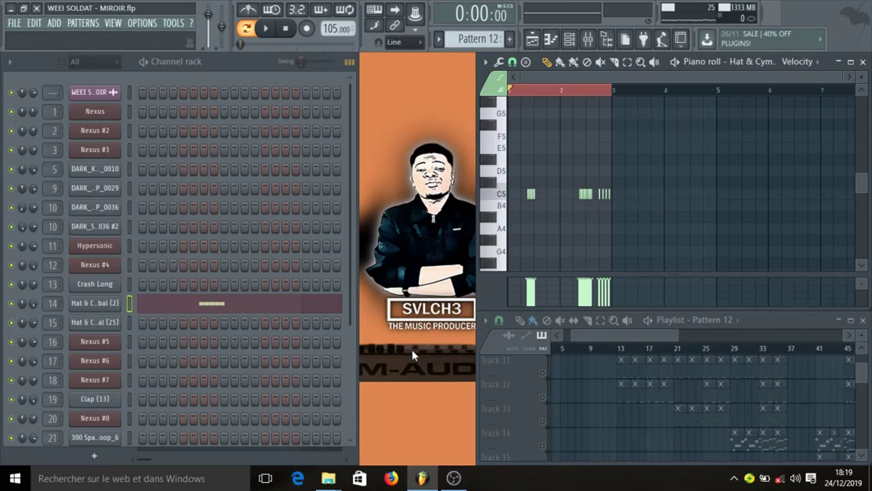
{"action": "left_click", "coordinate": [97, 305]}
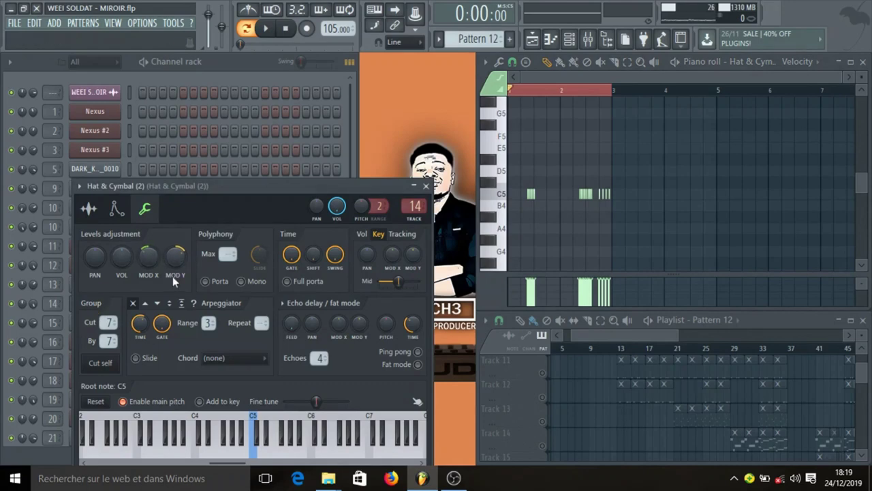
{"action": "left_click", "coordinate": [426, 185]}
Step: Inspect the first Fruity parametric EQ 2, the Fruity soft clipper and the Fruity Compressor on the Hat & Cymbal (2) mixer track
{"action": "left_click", "coordinate": [587, 39]}
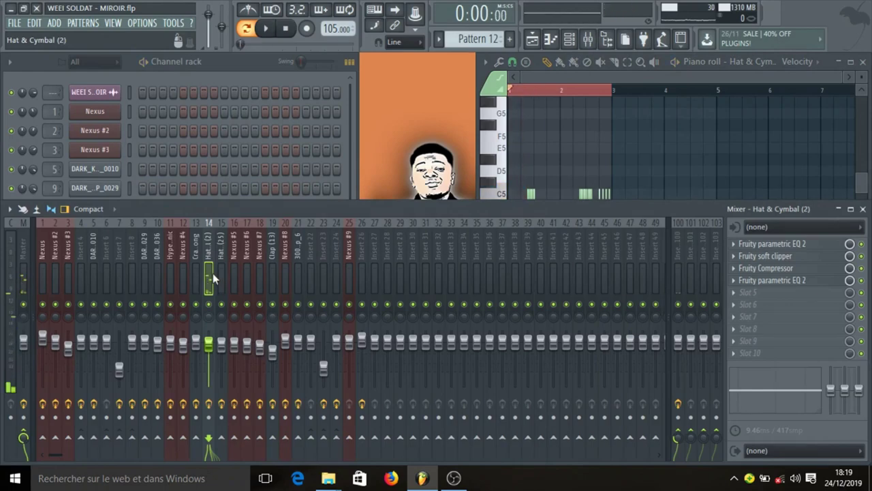
{"action": "left_click", "coordinate": [812, 246]}
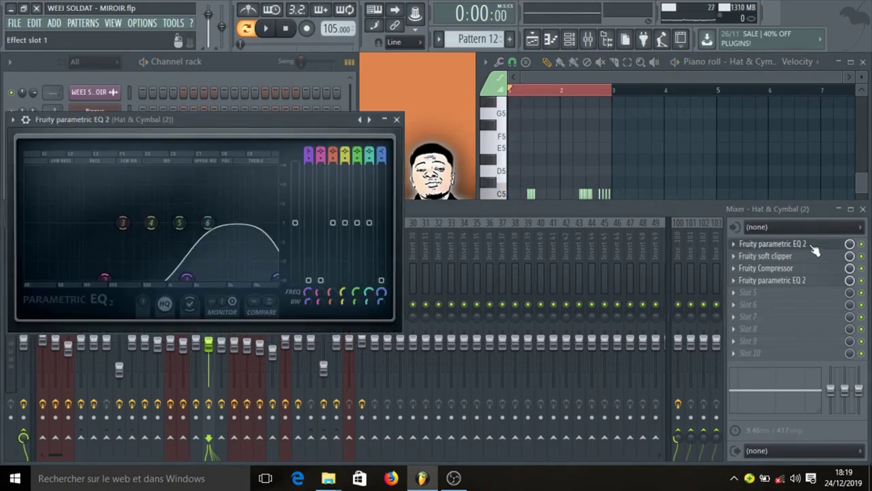
{"action": "left_click", "coordinate": [812, 245]}
{"action": "left_click", "coordinate": [784, 256]}
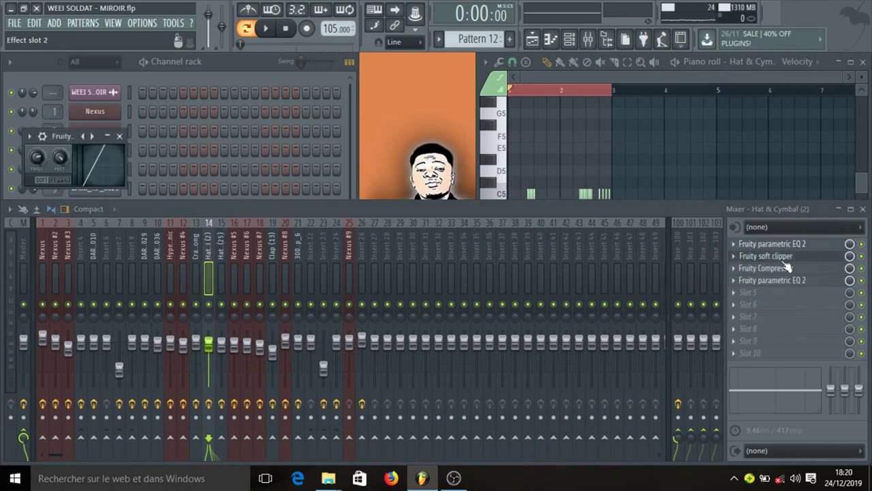
{"action": "left_click", "coordinate": [789, 269]}
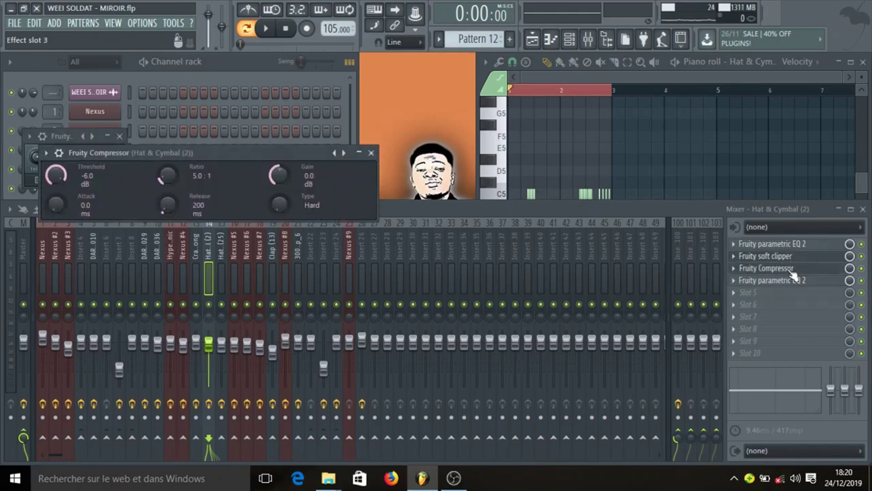
Step: Play Pattern 12 through the Hat & Cymbal (2) mixer track and examine its second Fruity parametric EQ 2 curve
{"action": "key", "text": "space"}
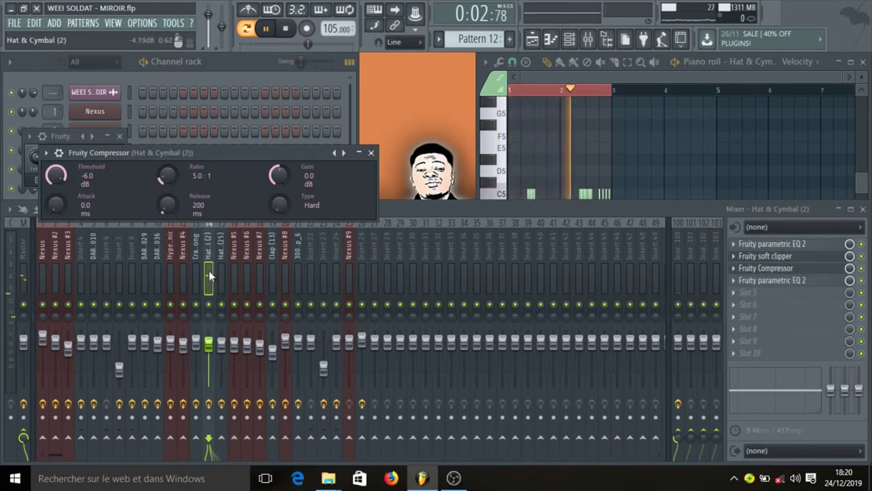
{"action": "key", "text": "space"}
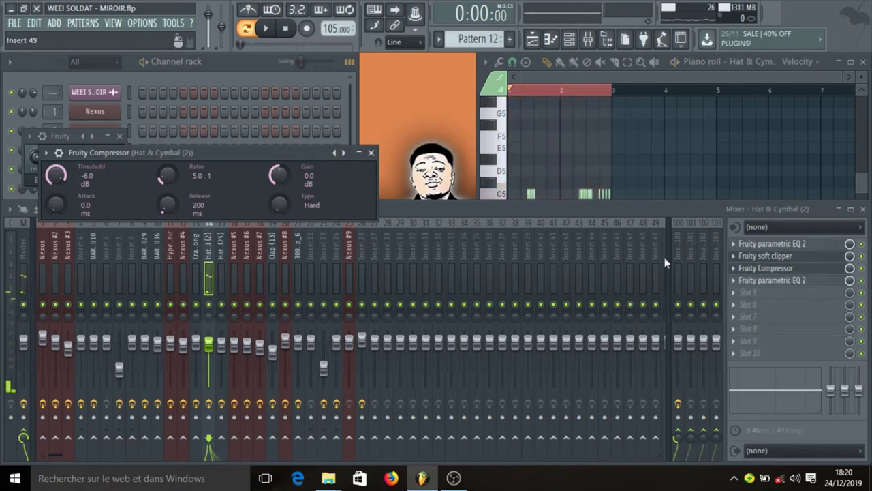
{"action": "left_click", "coordinate": [781, 285]}
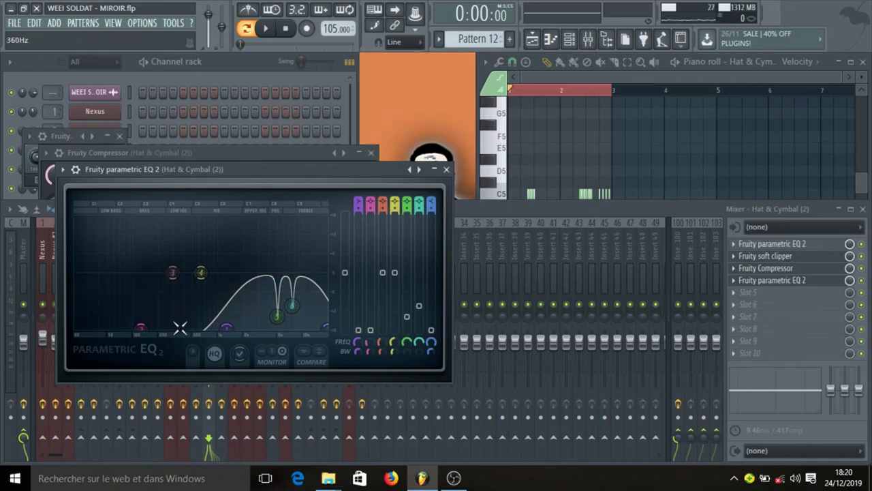
{"action": "left_click", "coordinate": [447, 169]}
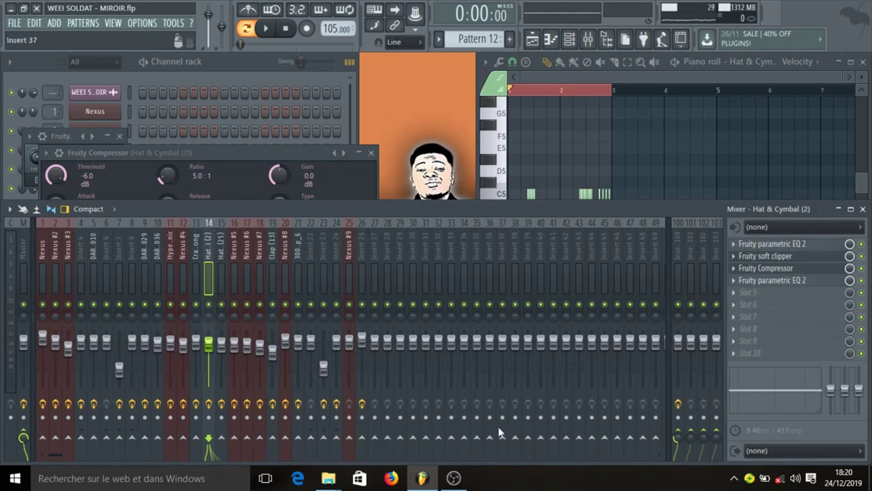
Step: Examine the Fruity Reeverb 2 and Fruity parametric EQ 2 settings on the Insert 100 send track
{"action": "left_click", "coordinate": [678, 279]}
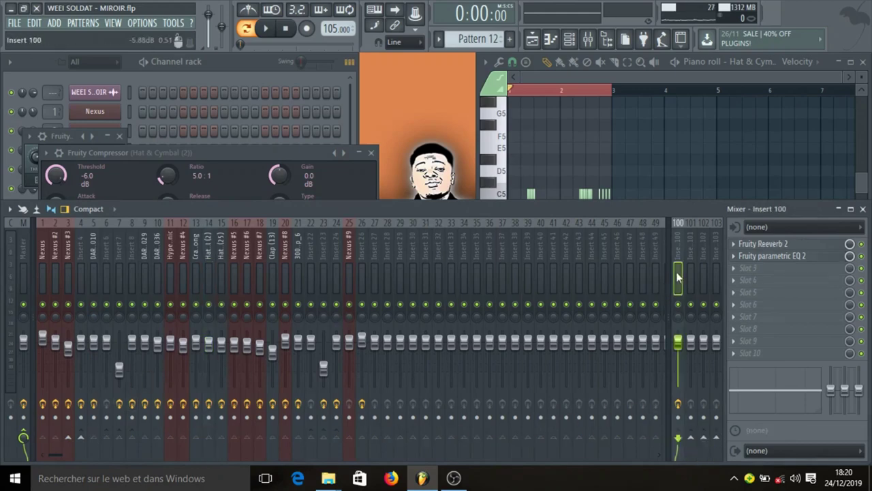
{"action": "left_click", "coordinate": [802, 245]}
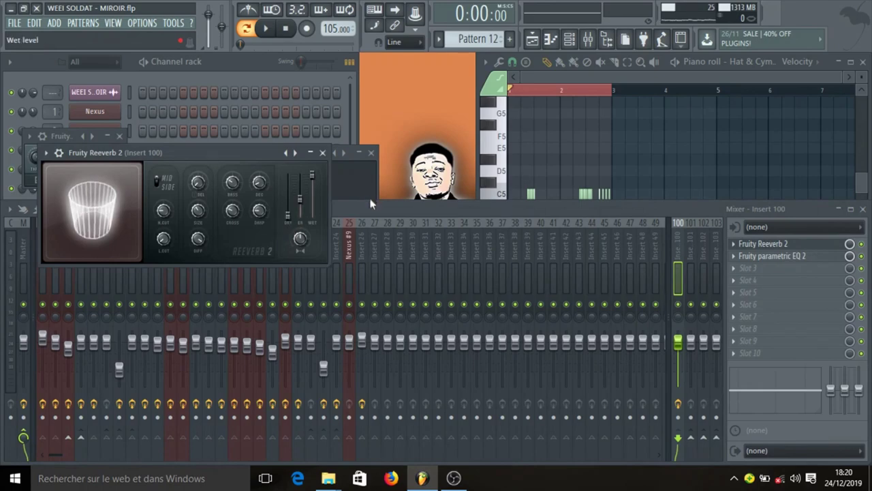
{"action": "left_click", "coordinate": [322, 154]}
{"action": "left_click", "coordinate": [772, 257]}
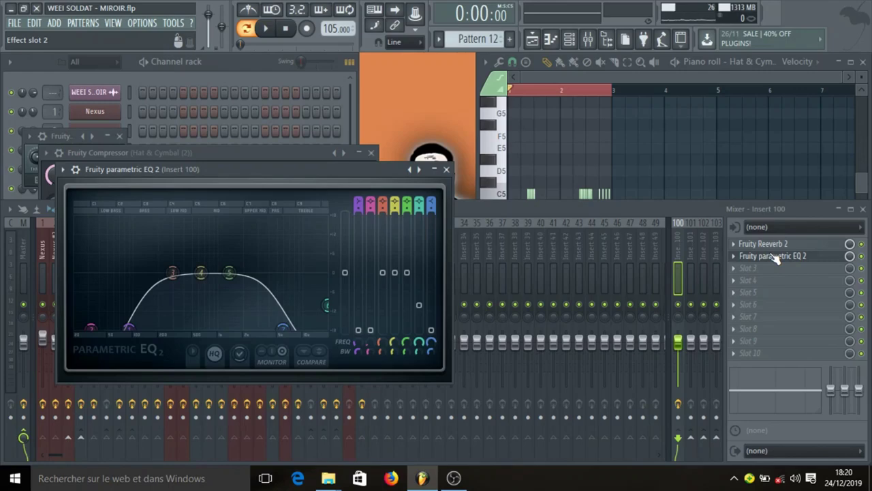
{"action": "left_click", "coordinate": [446, 169]}
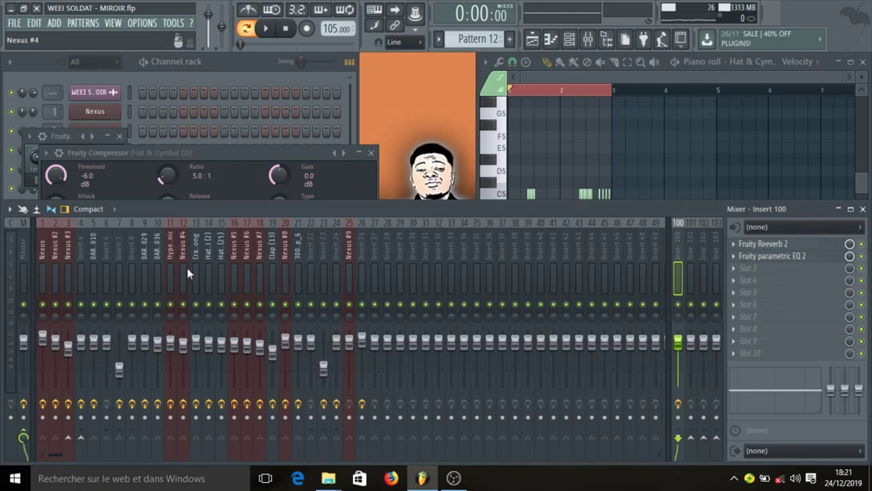
Step: Play Pattern 12 with the Hat & Cymbal (2) mixer track selected to hear the processed hats, then stop it
{"action": "key", "text": "space"}
{"action": "left_click", "coordinate": [211, 260]}
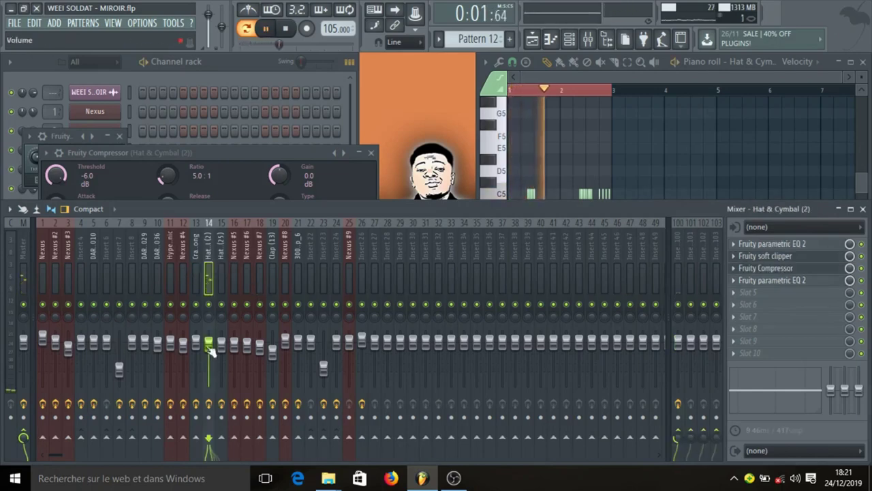
{"action": "key", "text": "space"}
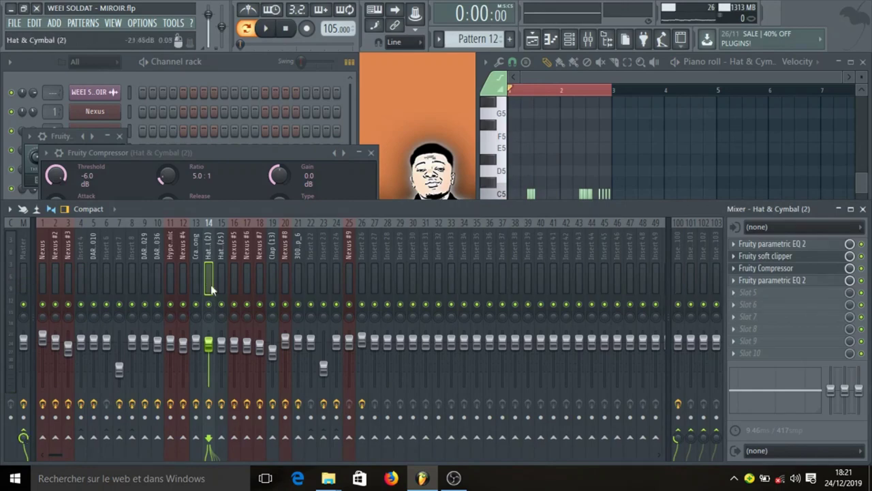
Step: Reselect the Insert 100 send track and look over its Fruity parametric EQ 2 curve again
{"action": "left_click", "coordinate": [676, 267]}
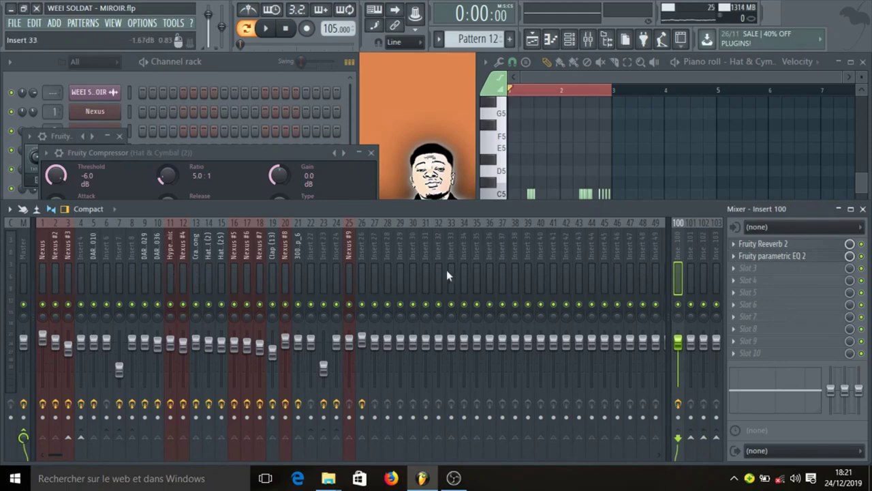
{"action": "left_click", "coordinate": [795, 262]}
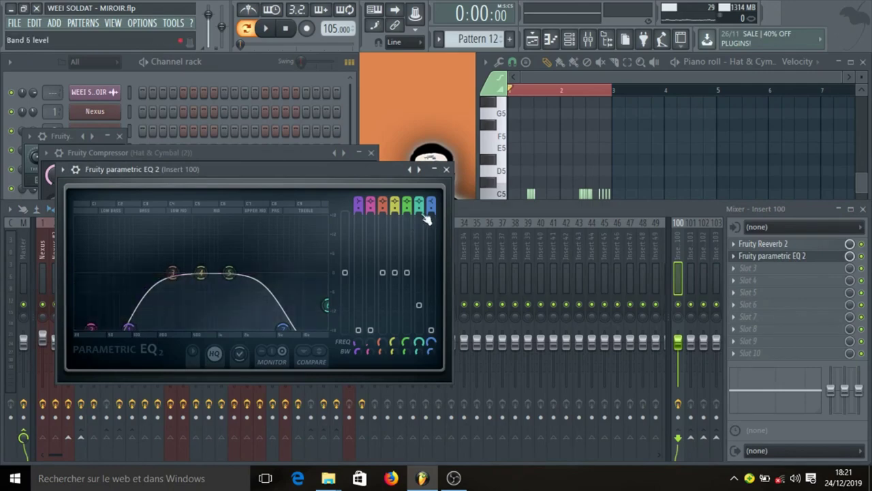
{"action": "left_click", "coordinate": [446, 169]}
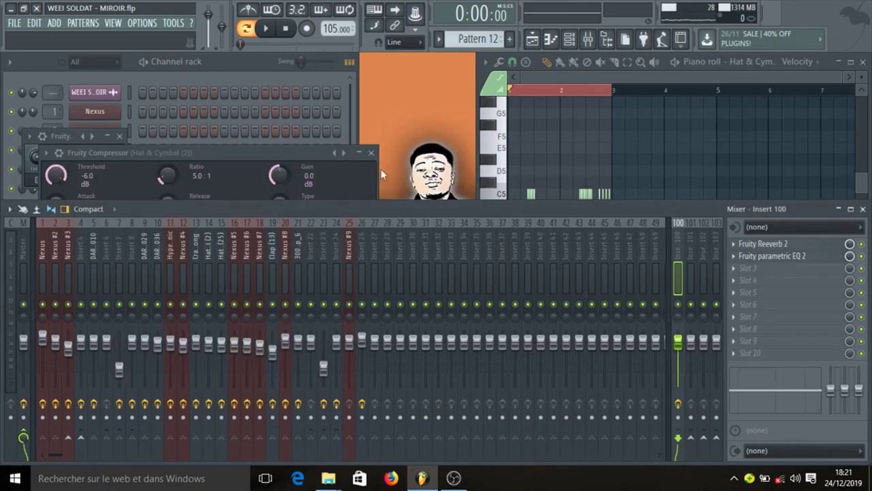
Step: Close the Fruity Compressor, the mixer and the Fruity soft clipper windows
{"action": "left_click", "coordinate": [372, 154]}
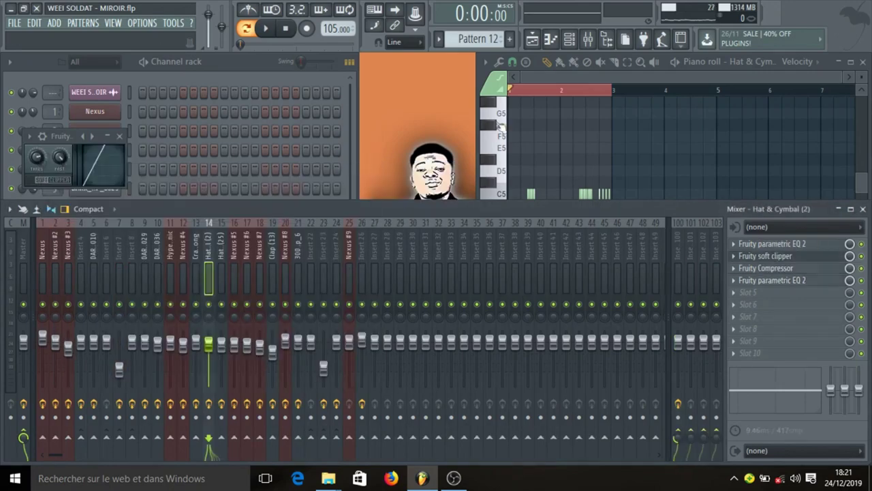
{"action": "left_click", "coordinate": [587, 39]}
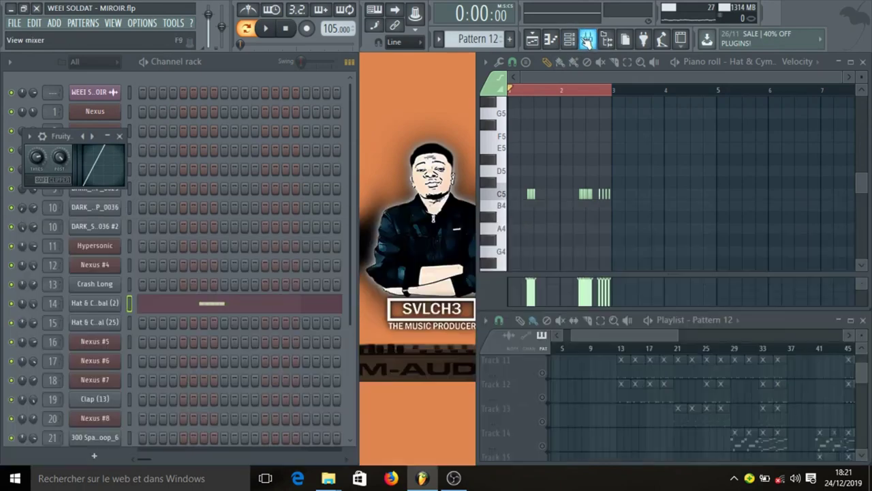
{"action": "left_click", "coordinate": [119, 135]}
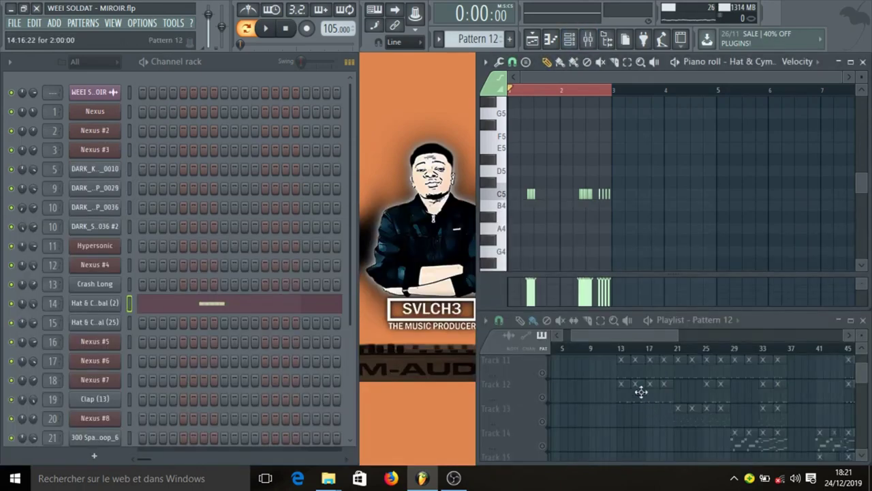
Step: Bring up the Nexus #5 notes of Pattern 14 and check which preset that channel uses
{"action": "left_click", "coordinate": [627, 369]}
{"action": "left_click", "coordinate": [624, 398]}
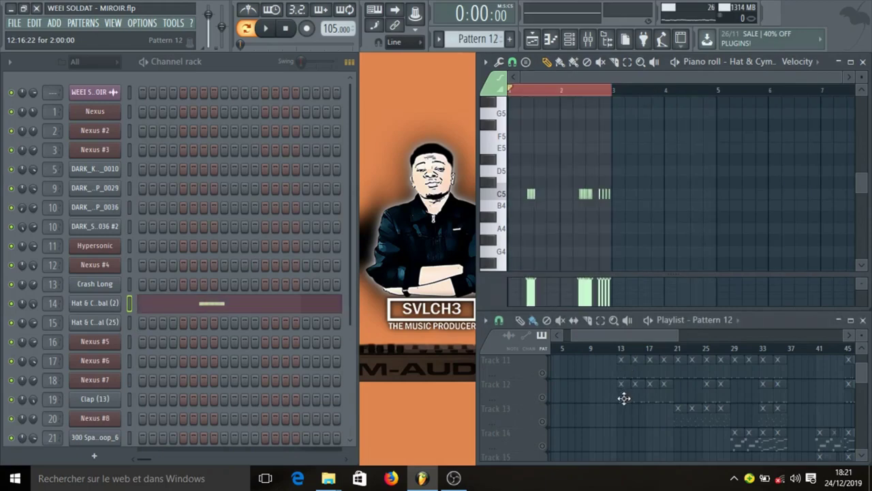
{"action": "left_click", "coordinate": [683, 421]}
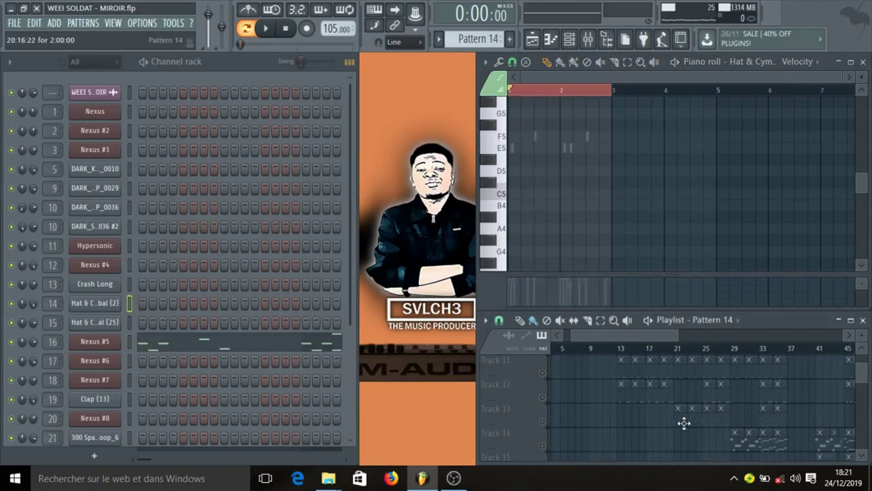
{"action": "left_click_drag", "start_coordinate": [615, 78], "coordinate": [545, 79]}
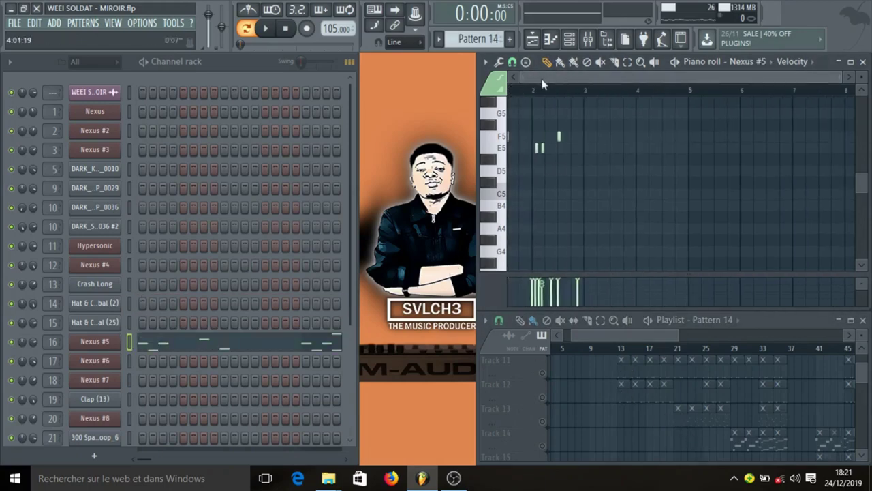
{"action": "left_click", "coordinate": [96, 341]}
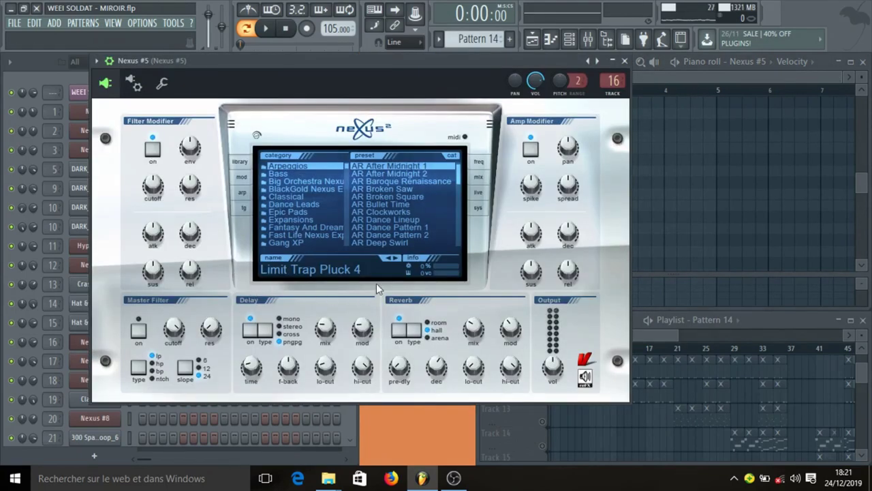
{"action": "left_click", "coordinate": [624, 61]}
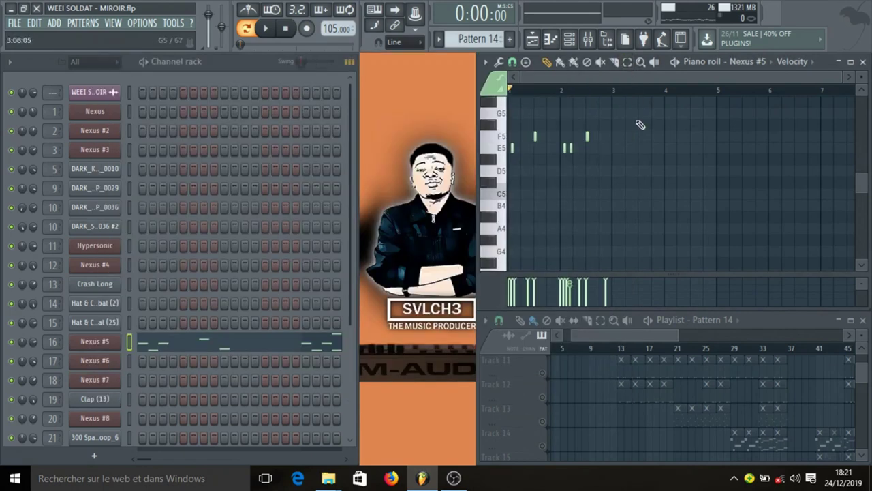
Step: Play Pattern 14 with the full range of its Nexus #5 notes in view, and stop it
{"action": "scroll", "coordinate": [646, 128], "scroll_direction": "up", "scroll_amount": 3}
{"action": "key", "text": "space"}
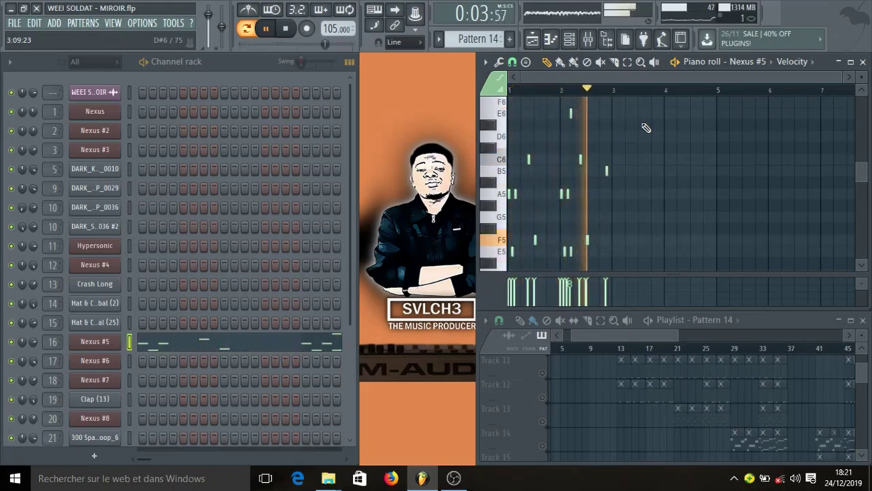
{"action": "key", "text": "space"}
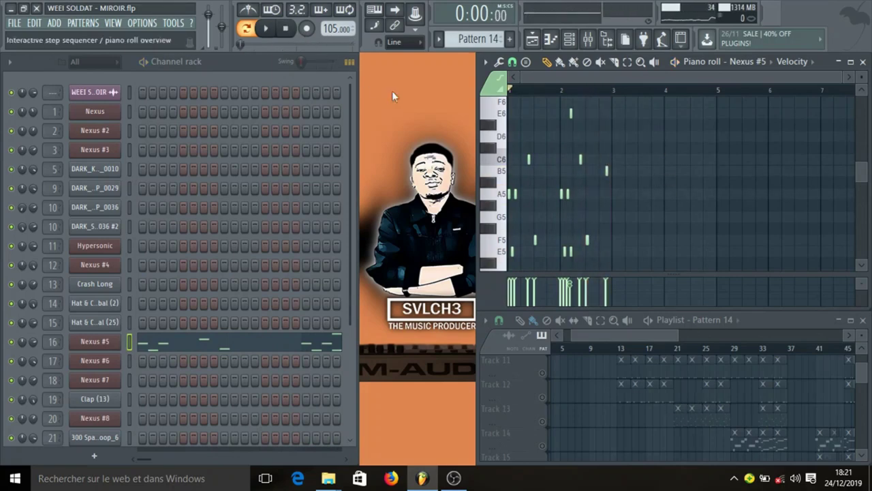
Step: Check the preset loaded in Nexus #6, and listen to its Pattern 17 melody
{"action": "left_click", "coordinate": [95, 361]}
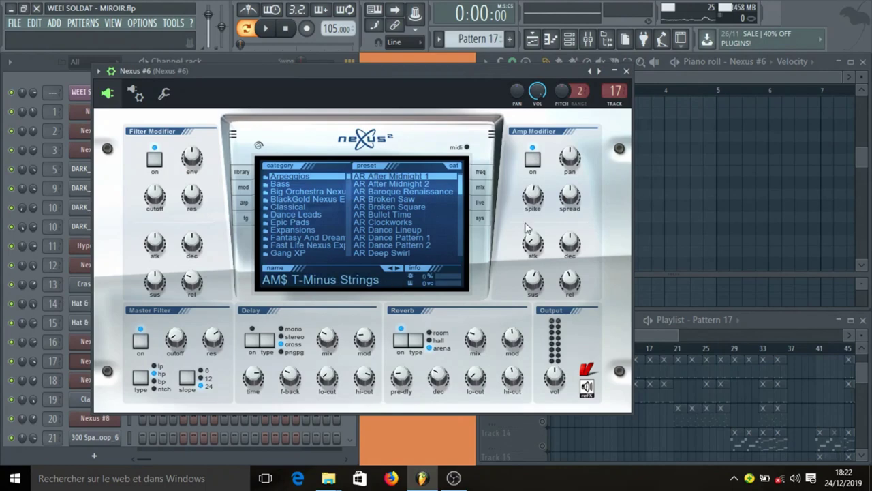
{"action": "left_click", "coordinate": [627, 72]}
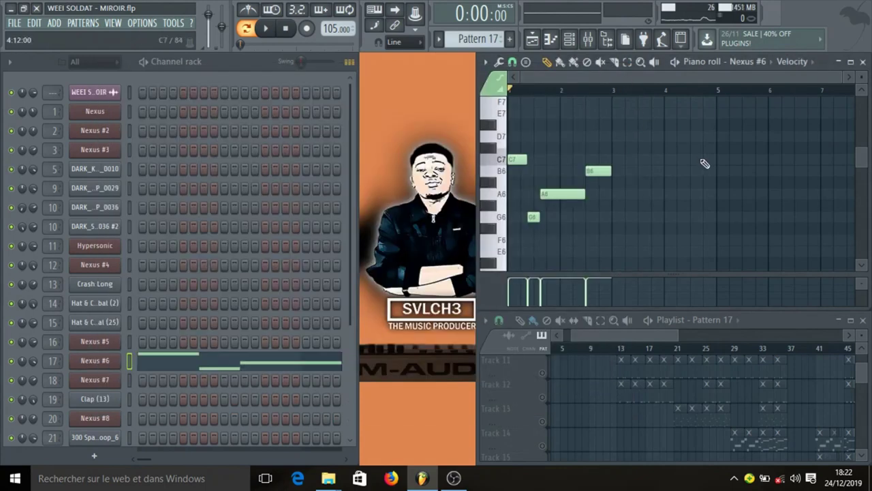
{"action": "key", "text": "space"}
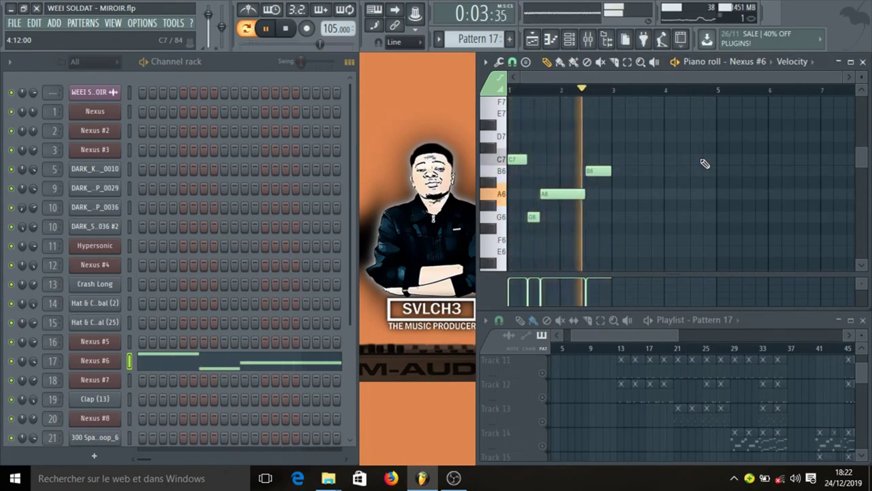
{"action": "key", "text": "space"}
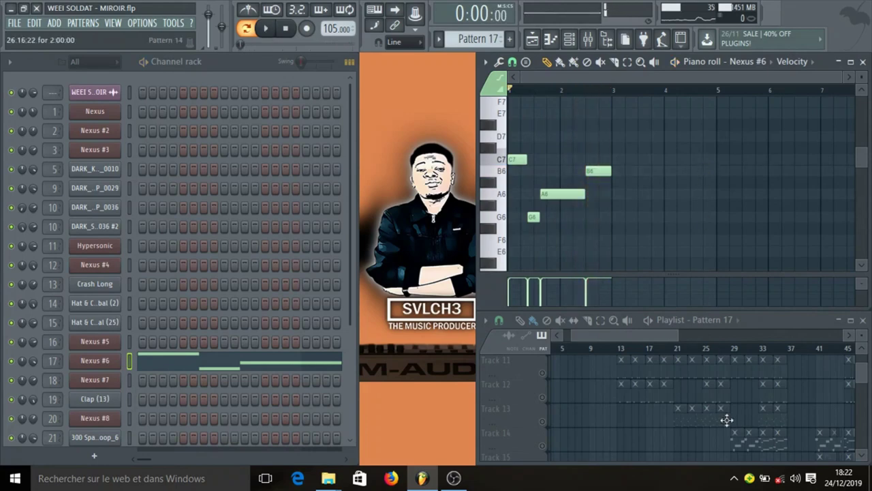
Step: Make the Pattern 17 clip at bar 29 on Track 14 unique
{"action": "scroll", "coordinate": [757, 437], "scroll_direction": "down", "scroll_amount": 2}
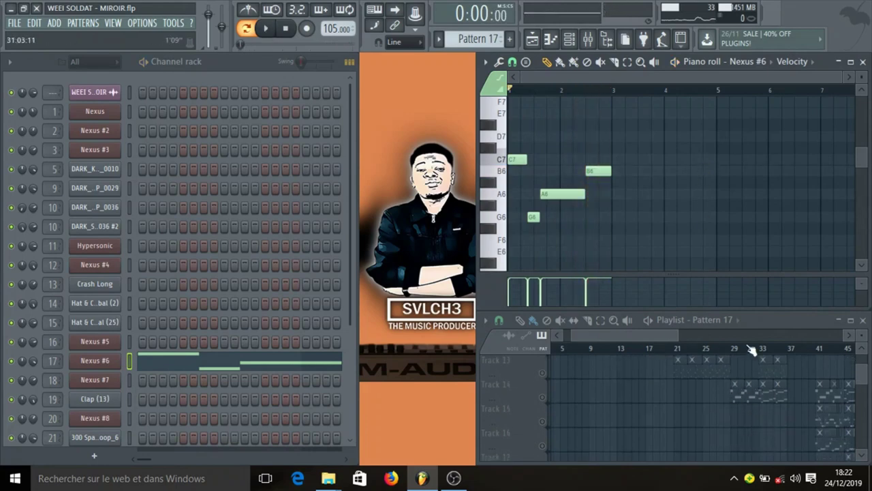
{"action": "scroll", "coordinate": [751, 351], "scroll_direction": "up", "scroll_amount": 2}
{"action": "scroll", "coordinate": [751, 350], "scroll_direction": "up", "scroll_amount": 2}
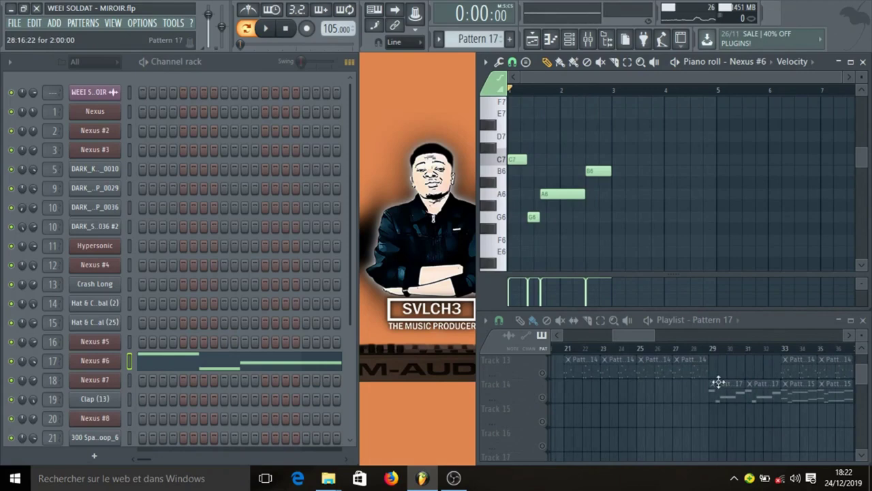
{"action": "scroll", "coordinate": [718, 381], "scroll_direction": "up", "scroll_amount": 3}
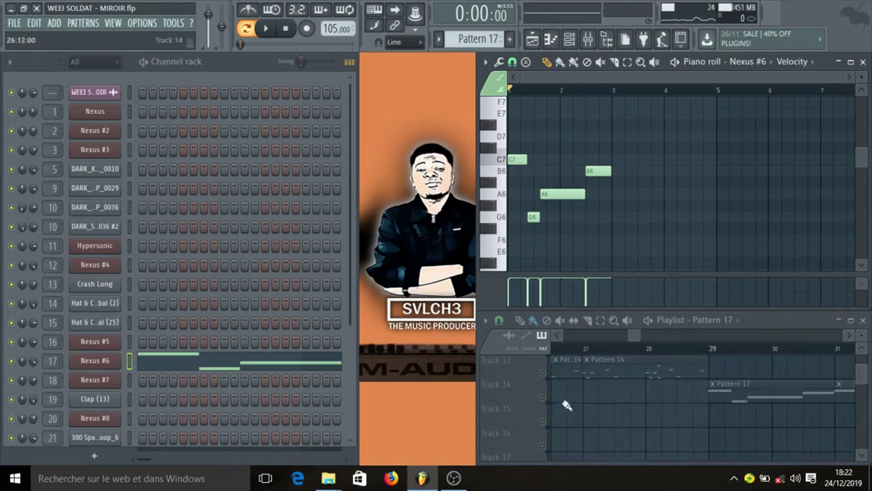
{"action": "right_click", "coordinate": [716, 390]}
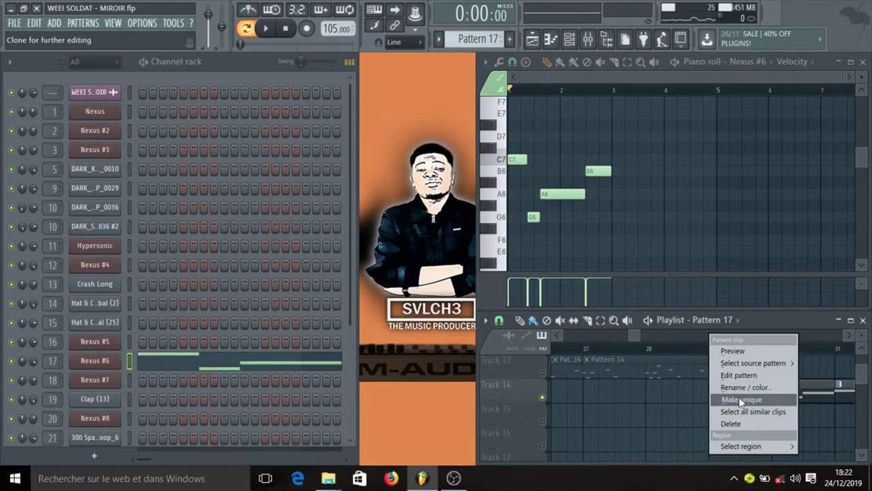
{"action": "left_click", "coordinate": [741, 400]}
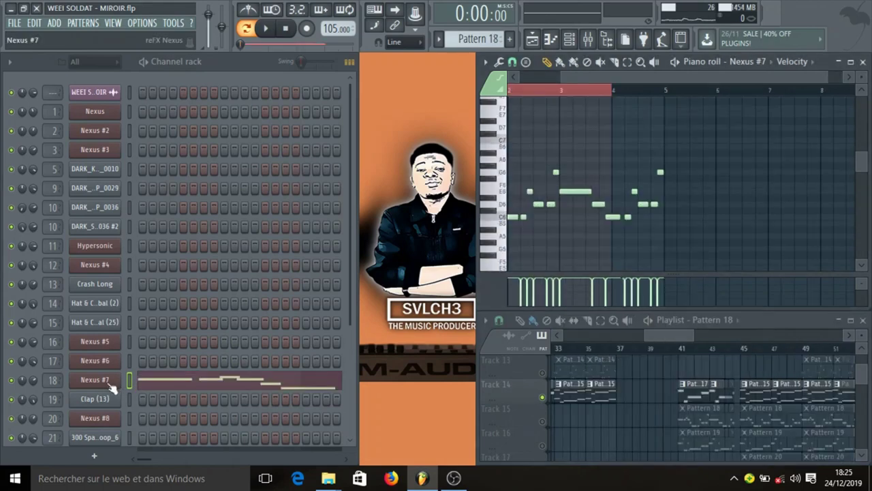
Step: Check the Nexus #7 preset used in Pattern 18, and play its melody from the first bar
{"action": "left_click", "coordinate": [108, 384]}
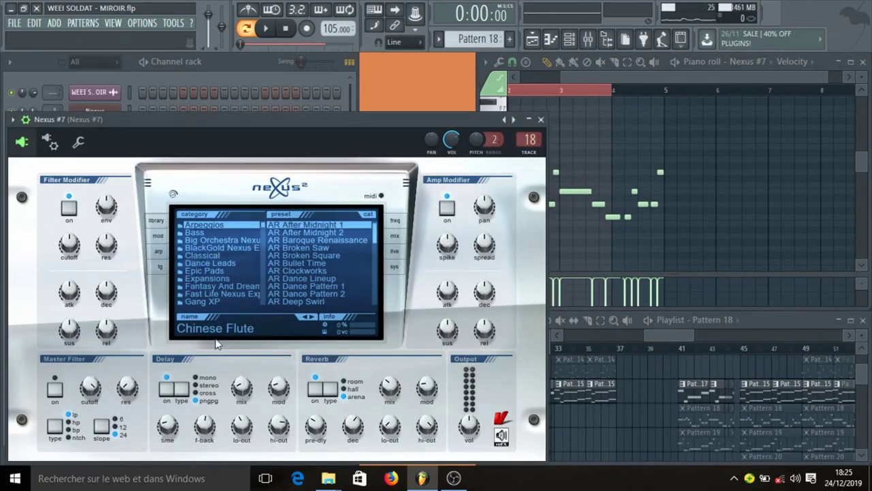
{"action": "left_click", "coordinate": [541, 119]}
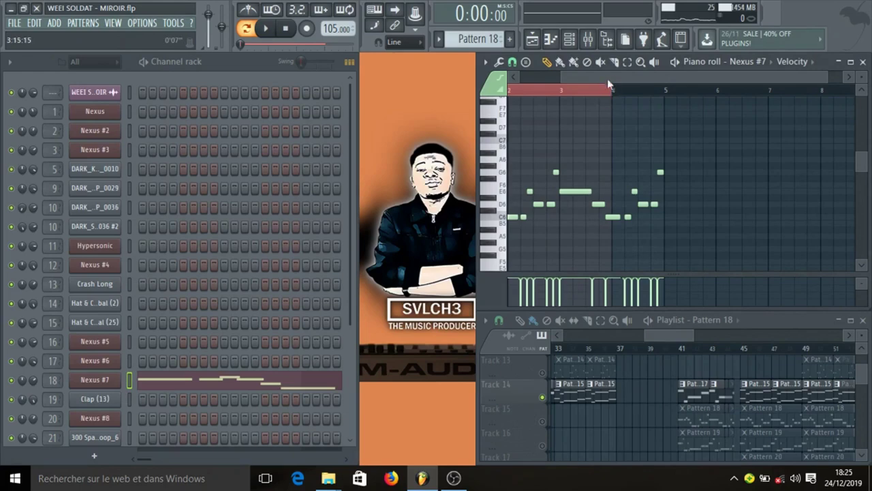
{"action": "left_click_drag", "start_coordinate": [607, 78], "coordinate": [565, 80]}
{"action": "key", "text": "space"}
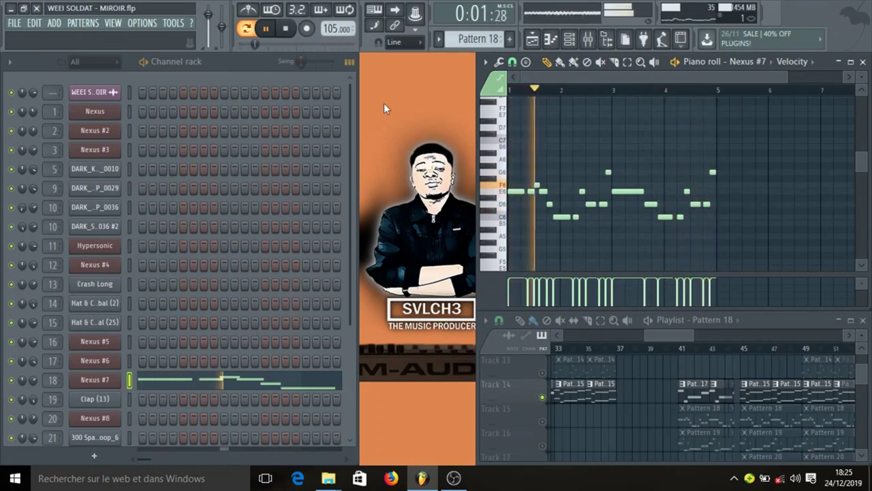
{"action": "key", "text": "space"}
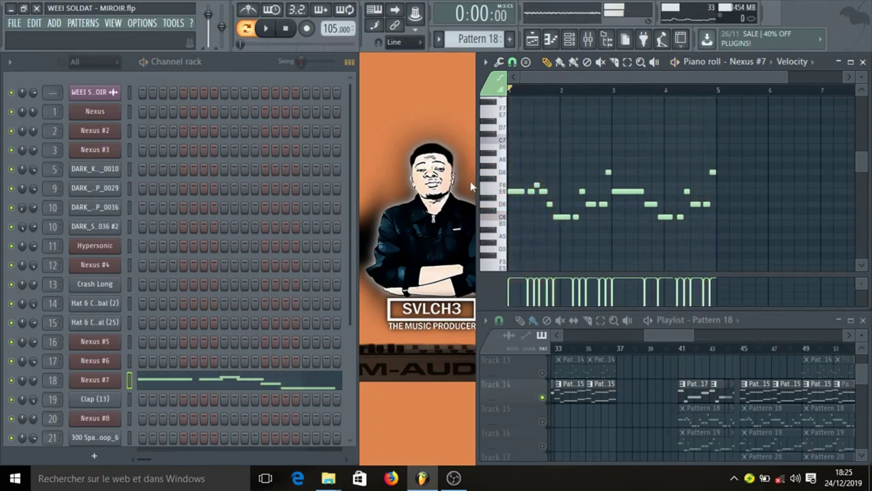
Step: Select Pattern 19, check its Nexus #8 preset, and play the deselected notes through before stopping
{"action": "left_click", "coordinate": [705, 443]}
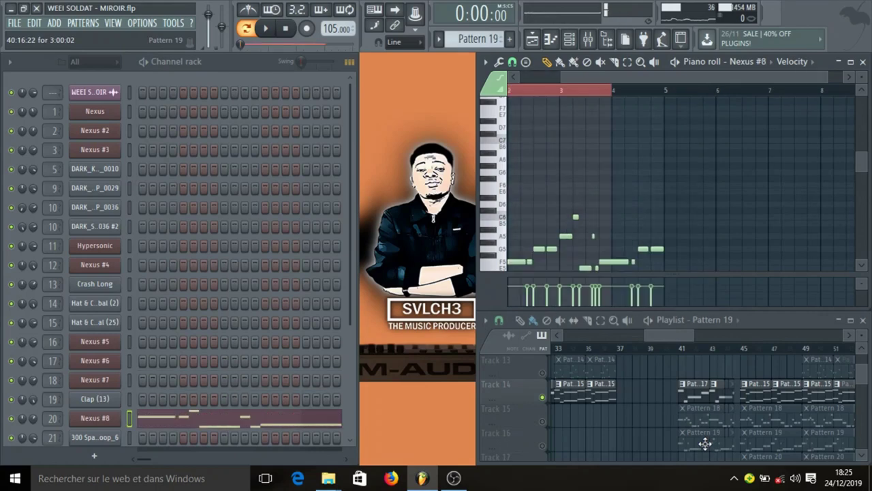
{"action": "left_click", "coordinate": [97, 421]}
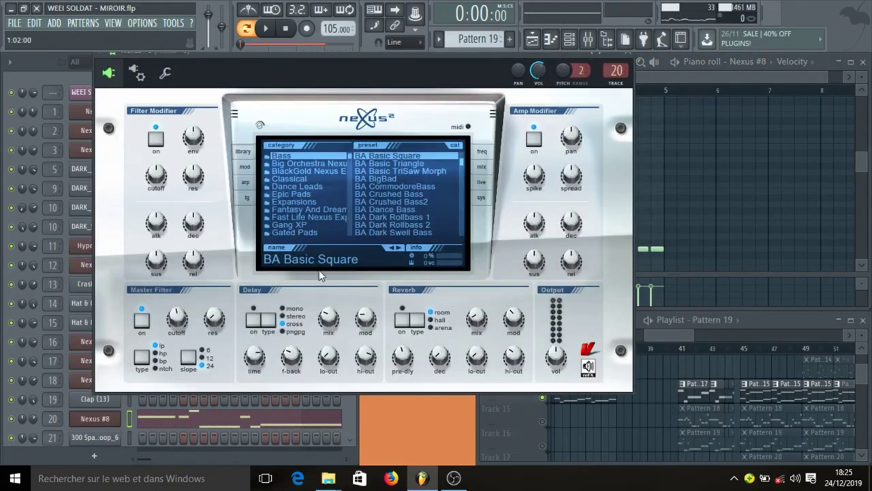
{"action": "left_click", "coordinate": [635, 58]}
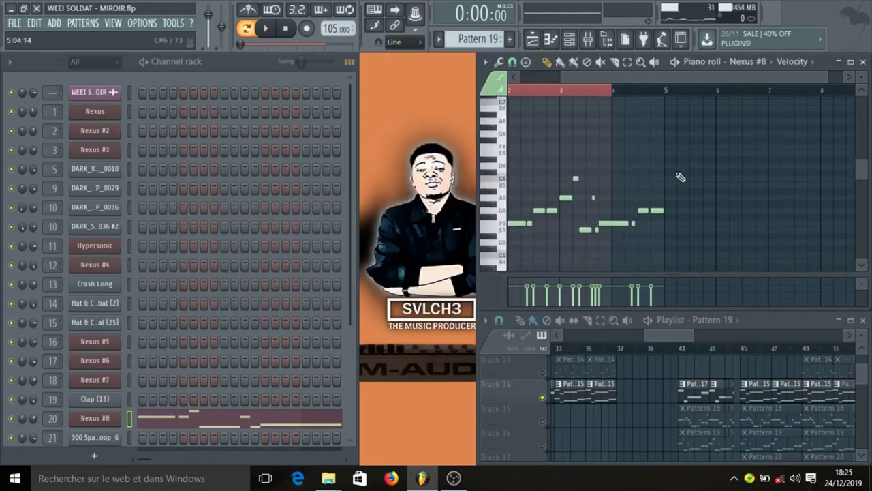
{"action": "key", "text": "ctrl+d"}
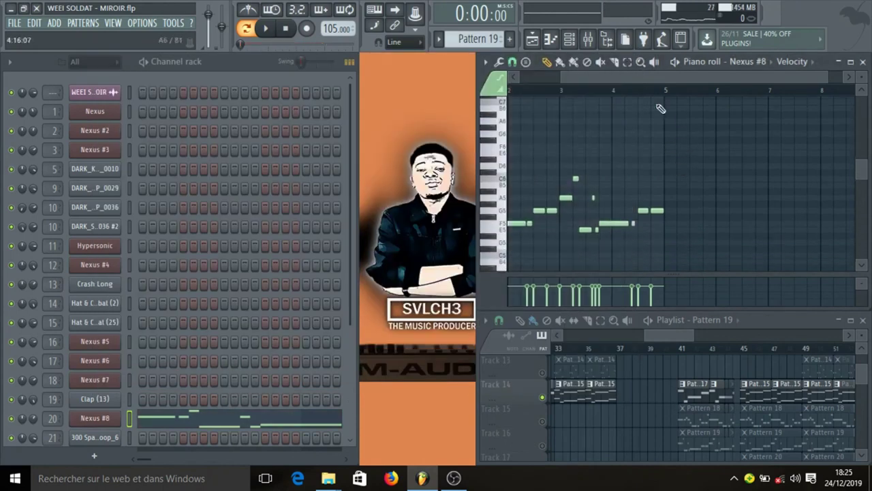
{"action": "key", "text": "space"}
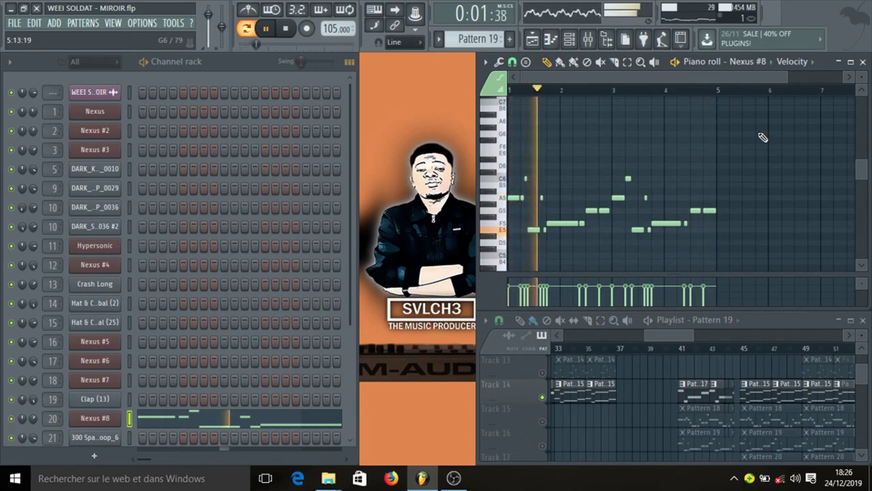
{"action": "key", "text": "space"}
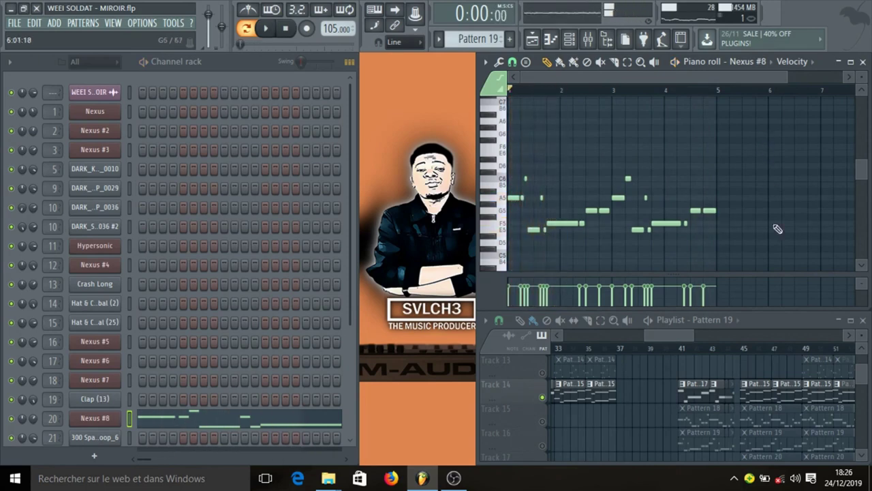
Step: Open the DARK_KICK notes of Pattern 20, and play the kick pattern twice
{"action": "left_click", "coordinate": [673, 403]}
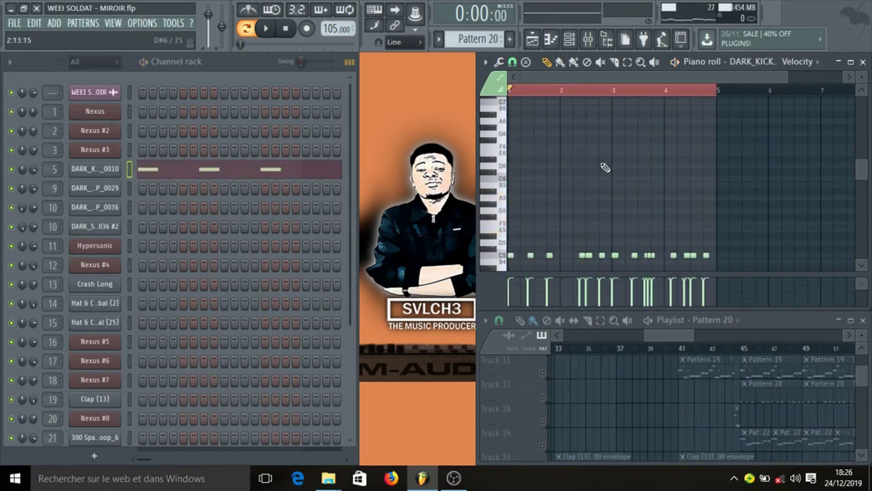
{"action": "scroll", "coordinate": [605, 167], "scroll_direction": "down", "scroll_amount": 2}
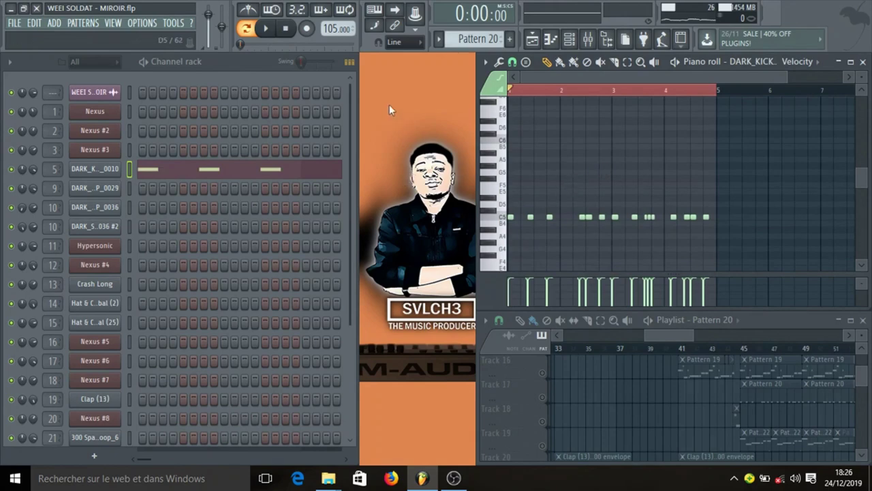
{"action": "key", "text": "space"}
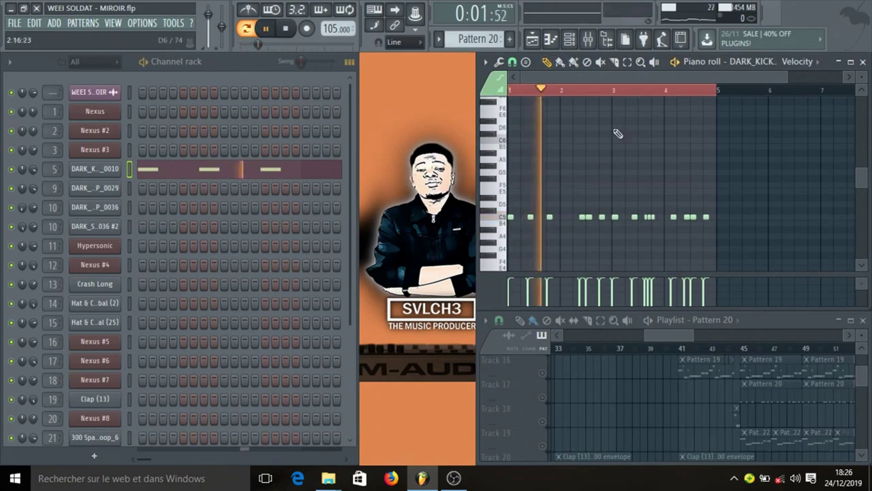
{"action": "key", "text": "space"}
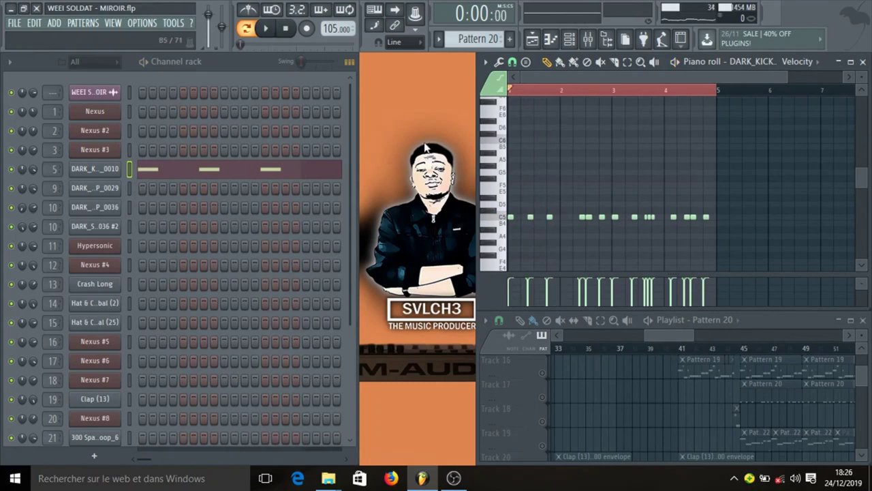
{"action": "key", "text": "space"}
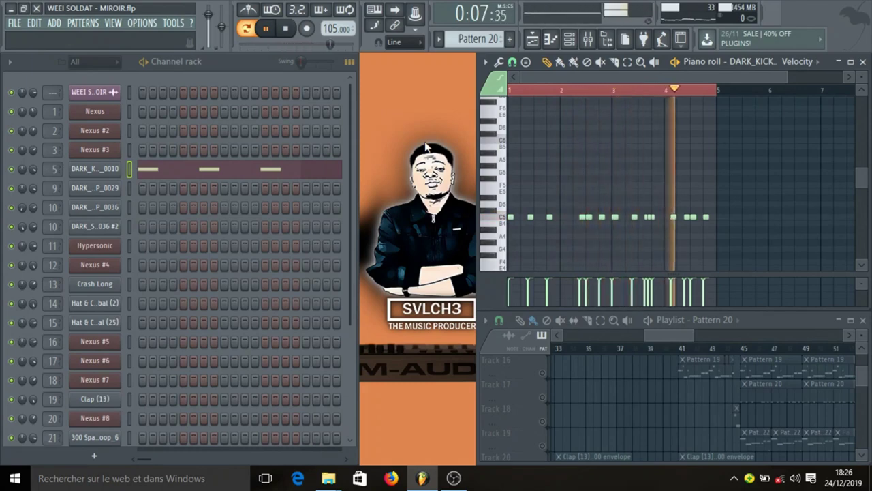
{"action": "key", "text": "space"}
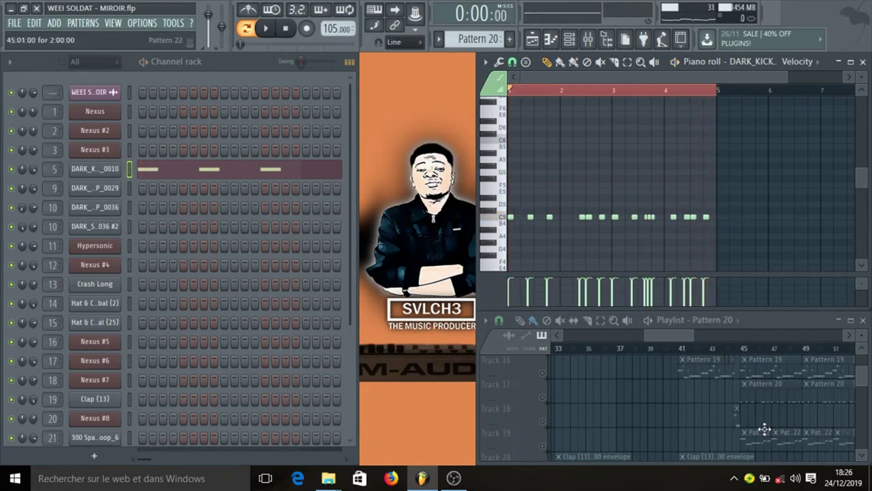
Step: Select Pattern 21 and show its Clap (13) notes in the piano roll
{"action": "left_click", "coordinate": [738, 423]}
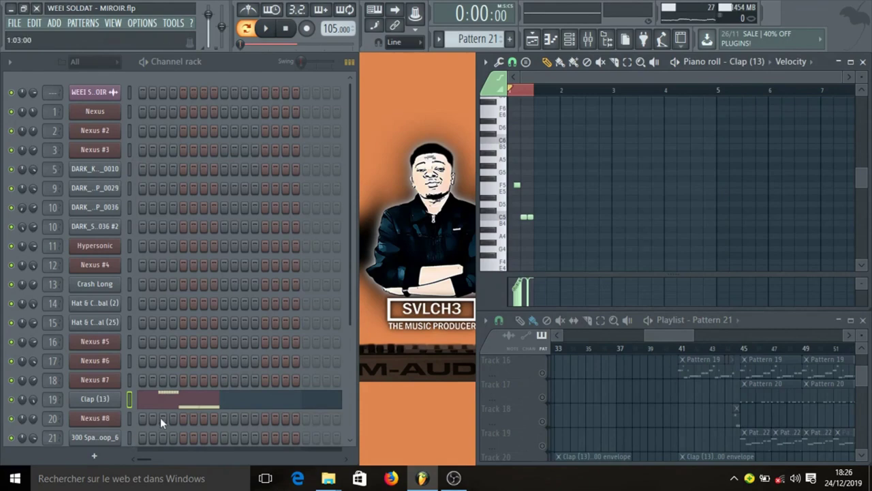
{"action": "key", "text": "F7"}
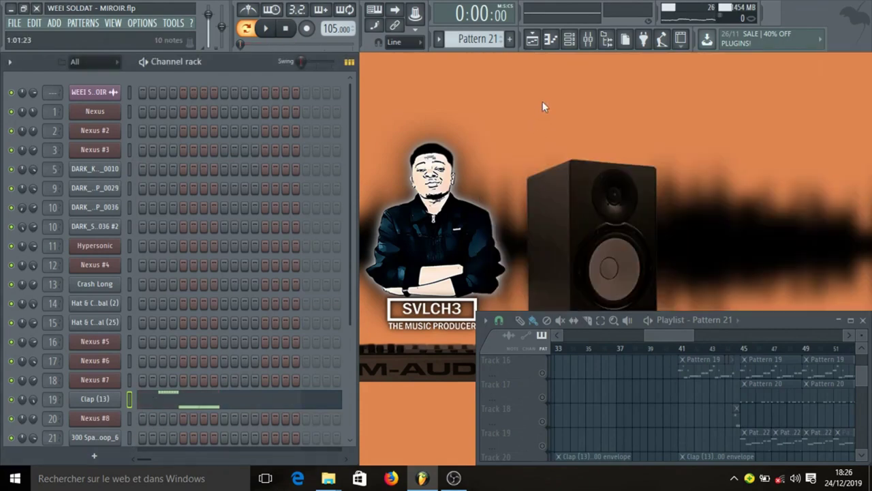
{"action": "left_click", "coordinate": [192, 396]}
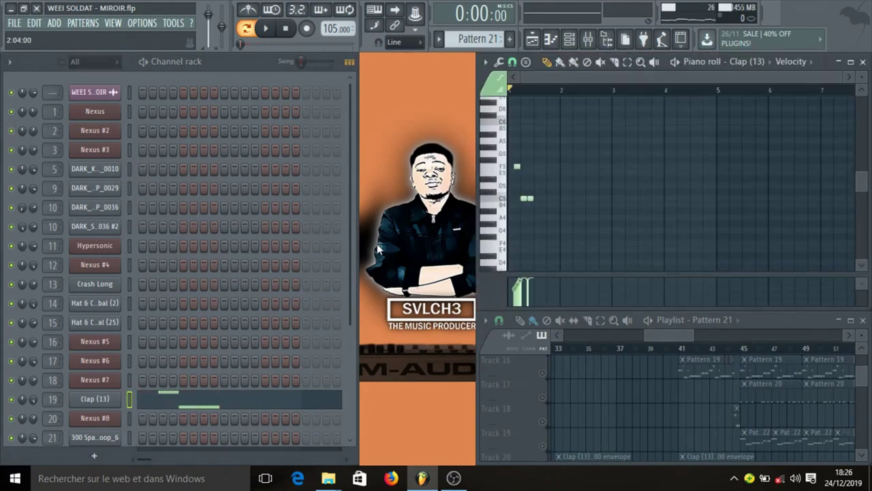
Step: Play the Clap (13) roll of Pattern 21, and preview chopping its two long C5 notes without applying it
{"action": "key", "text": "space"}
{"action": "key", "text": "space"}
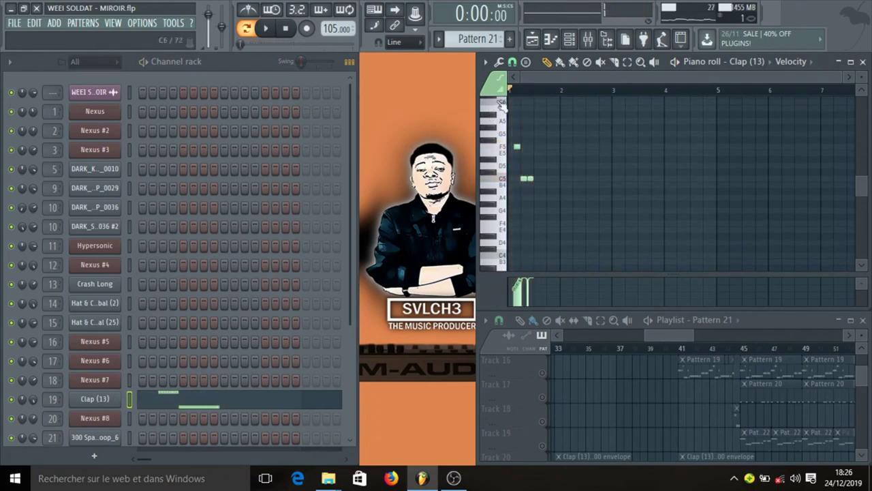
{"action": "scroll", "coordinate": [517, 94], "scroll_direction": "up", "scroll_amount": 4}
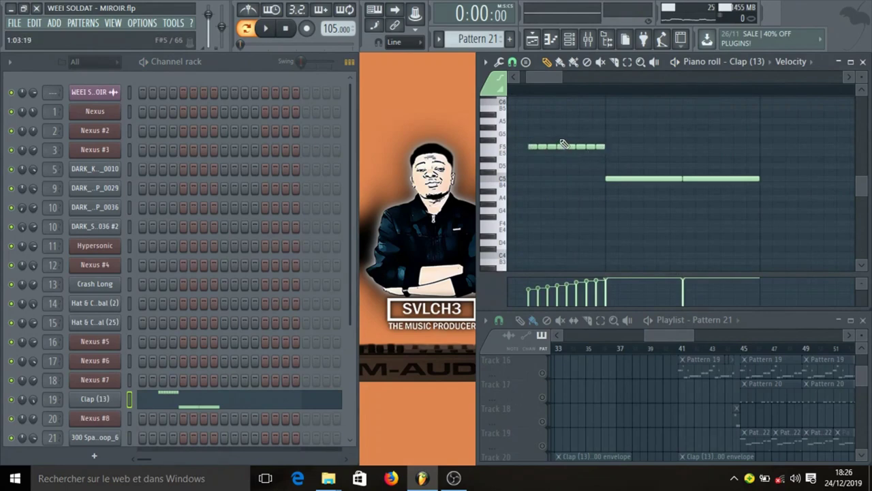
{"action": "key", "text": "ctrl+u"}
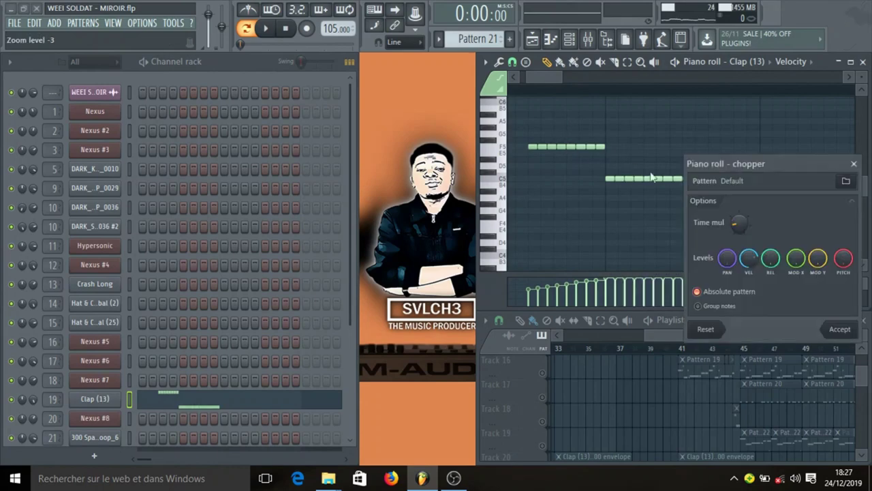
{"action": "left_click", "coordinate": [854, 164]}
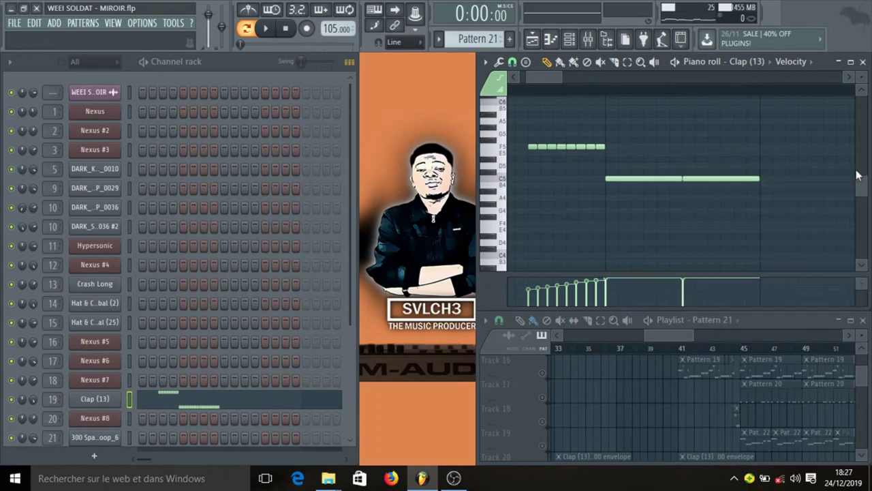
{"action": "key", "text": "space"}
Step: Select Pattern 22 and show all notes of its 300 Spartan loop channel from the first bar in the piano roll
{"action": "scroll", "coordinate": [674, 394], "scroll_direction": "down", "scroll_amount": 2}
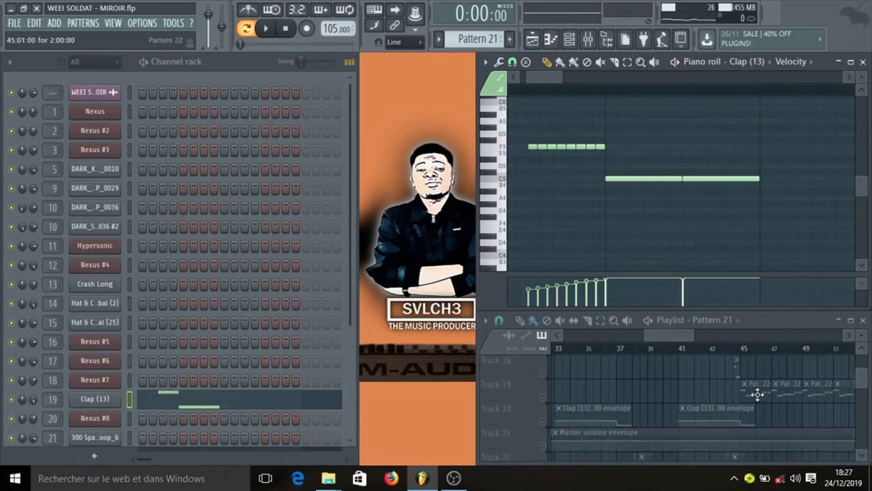
{"action": "left_click", "coordinate": [757, 394]}
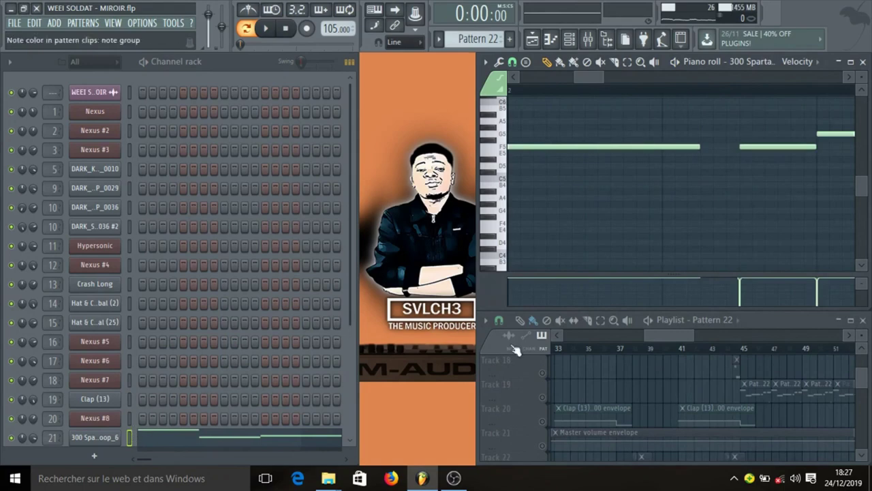
{"action": "scroll", "coordinate": [310, 327], "scroll_direction": "down", "scroll_amount": 2}
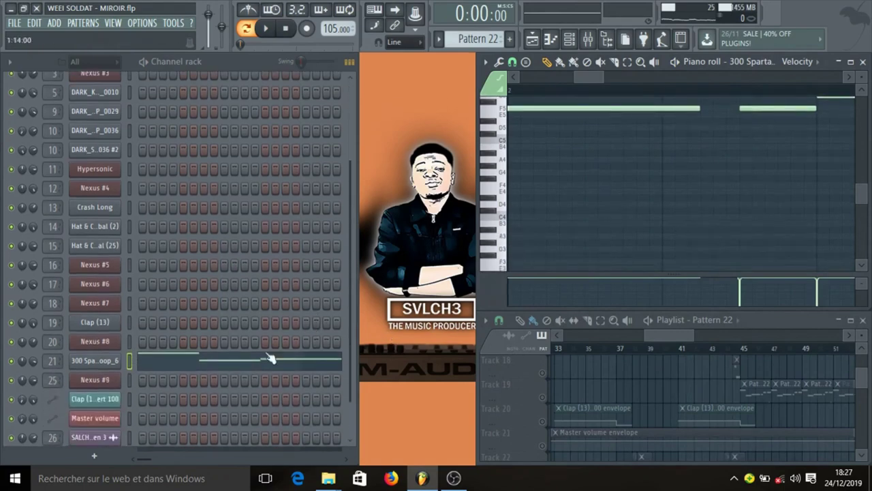
{"action": "left_click", "coordinate": [173, 364]}
{"action": "left_click", "coordinate": [179, 366]}
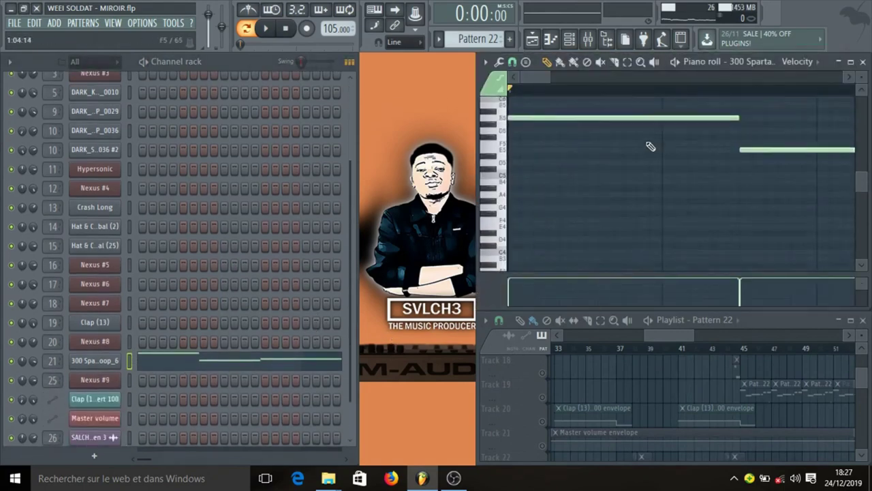
{"action": "left_click_drag", "start_coordinate": [551, 73], "coordinate": [706, 69]}
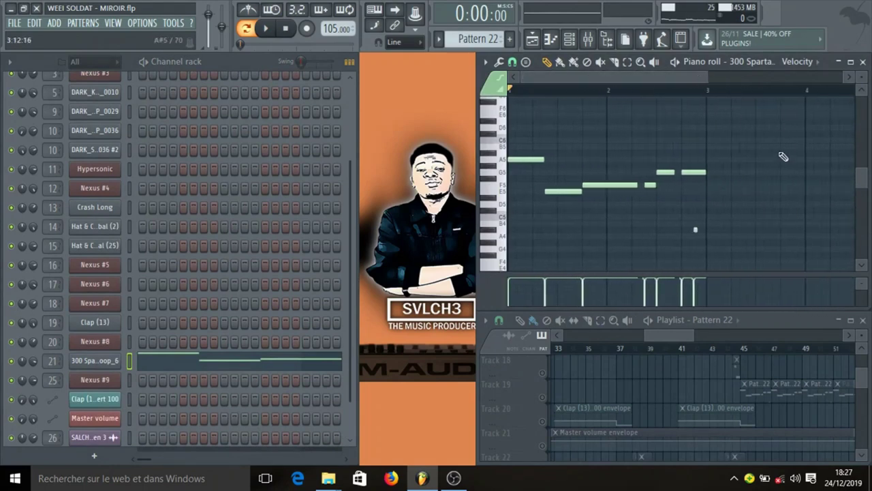
Step: Play the Pattern 22 melody twice, stopping playback after each pass
{"action": "key", "text": "space"}
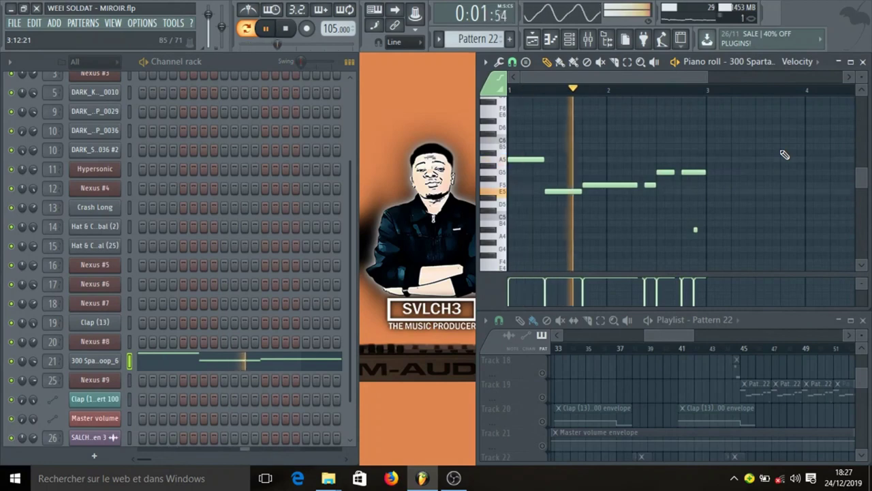
{"action": "key", "text": "space"}
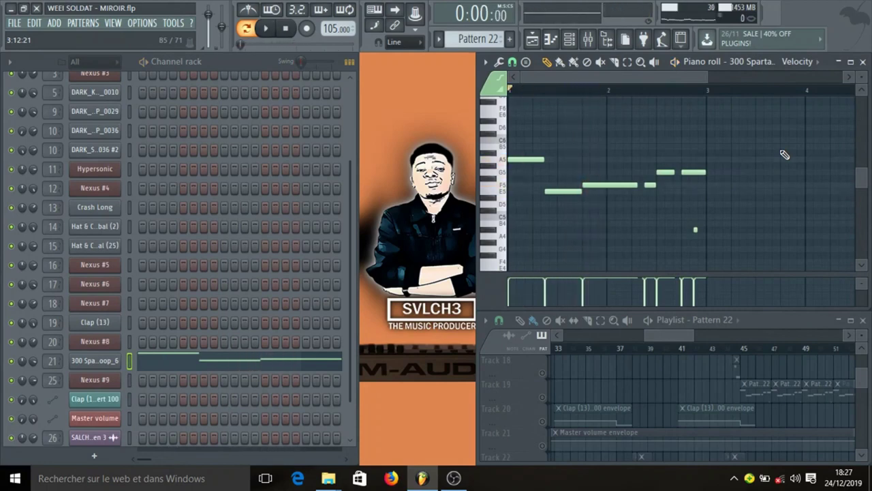
{"action": "key", "text": "space"}
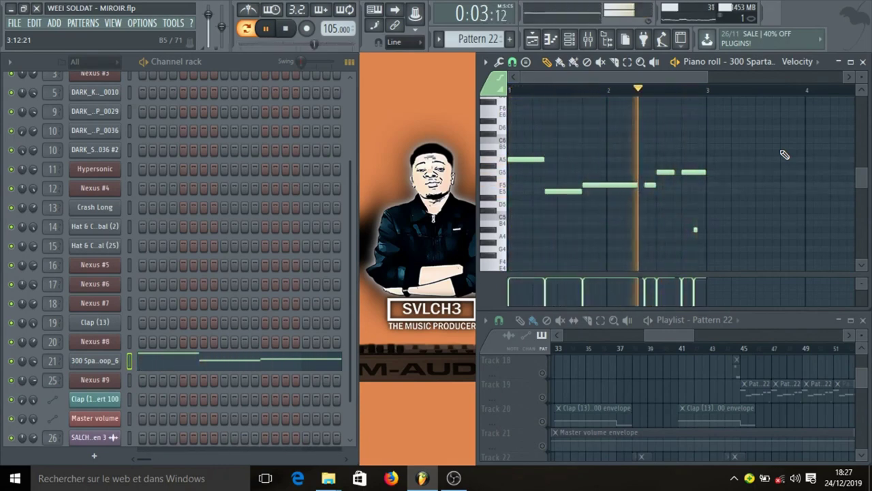
{"action": "key", "text": "space"}
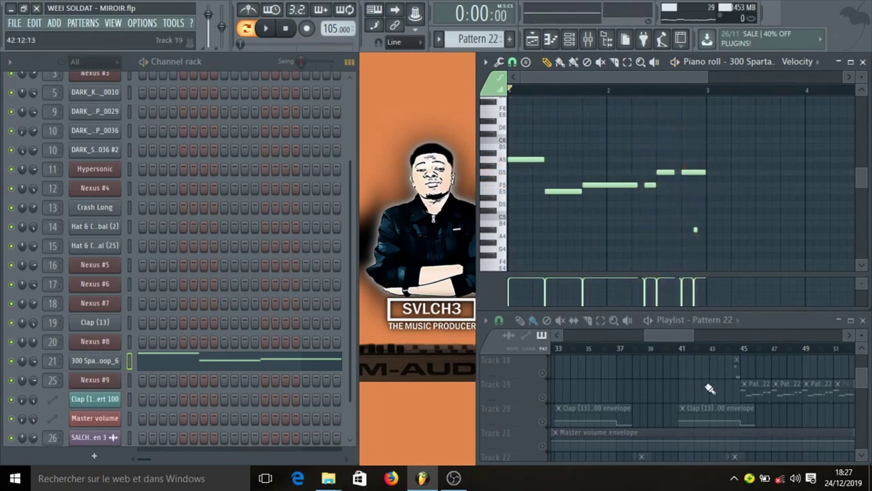
Step: Play the DARK_SNR&CLP_0029 pattern with the mixer open, and check the effects on the Clap (13) track
{"action": "scroll", "coordinate": [709, 386], "scroll_direction": "down", "scroll_amount": 1}
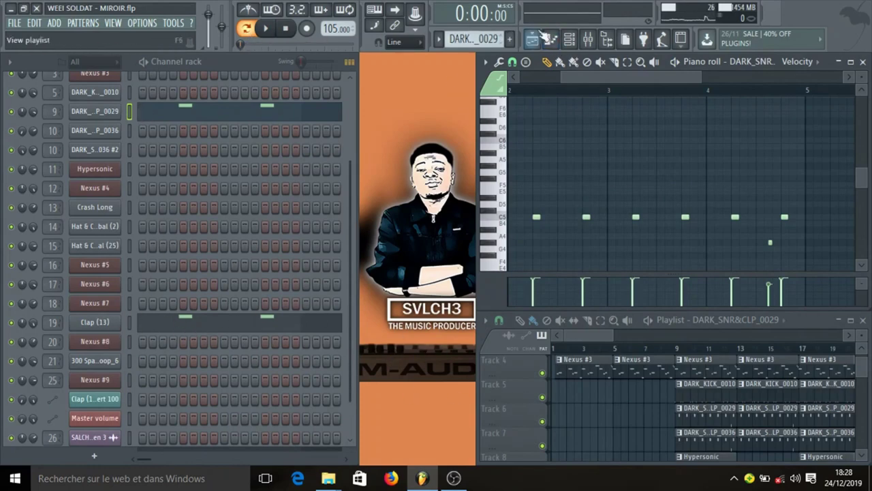
{"action": "left_click", "coordinate": [590, 39]}
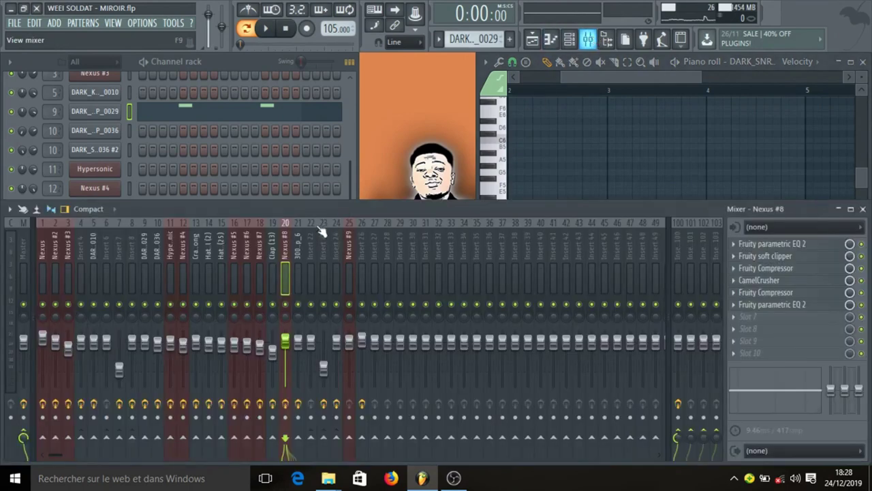
{"action": "key", "text": "space"}
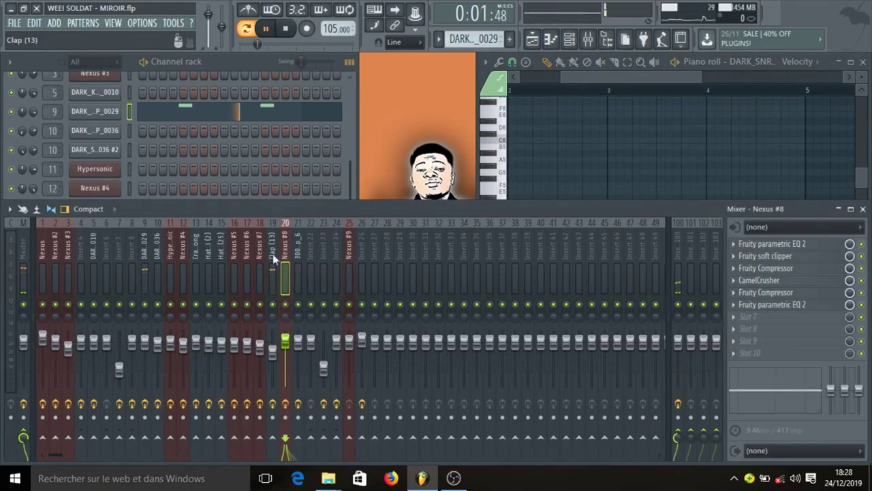
{"action": "left_click", "coordinate": [274, 256]}
{"action": "key", "text": "space"}
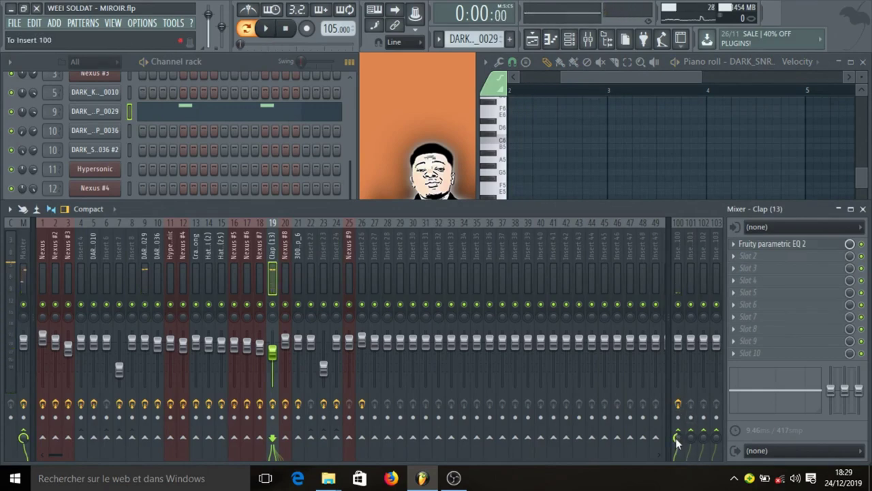
Step: Examine the Clap (13) send to Insert 100, the effects on Insert 100, and the send's envelope on playlist Track 20
{"action": "right_click", "coordinate": [677, 439]}
{"action": "left_click", "coordinate": [590, 202]}
{"action": "left_click", "coordinate": [678, 279]}
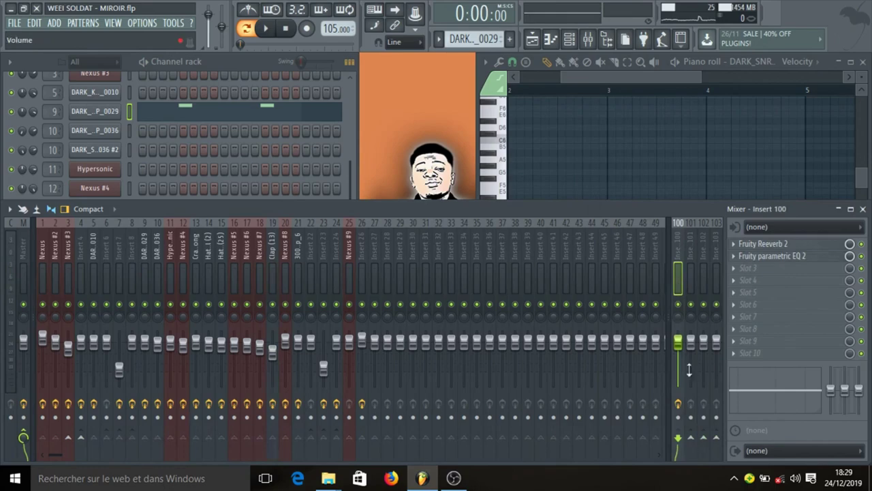
{"action": "left_click", "coordinate": [270, 259]}
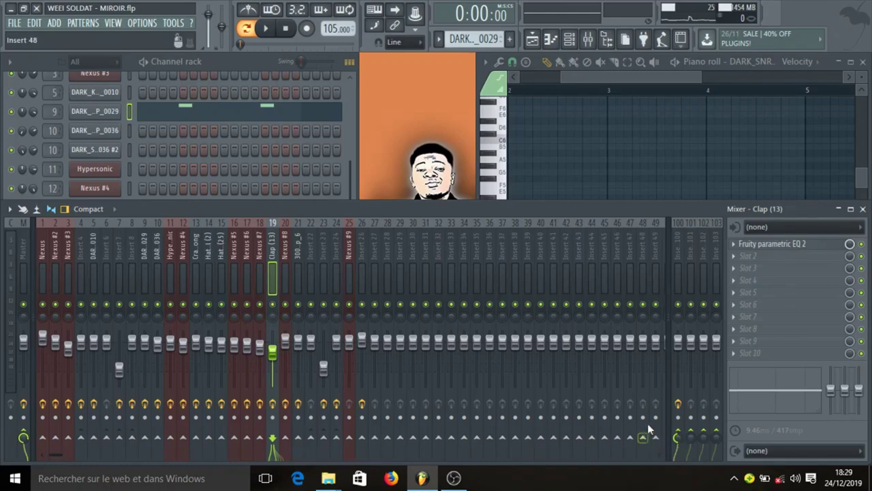
{"action": "left_click", "coordinate": [863, 209]}
{"action": "scroll", "coordinate": [722, 415], "scroll_direction": "down", "scroll_amount": 7}
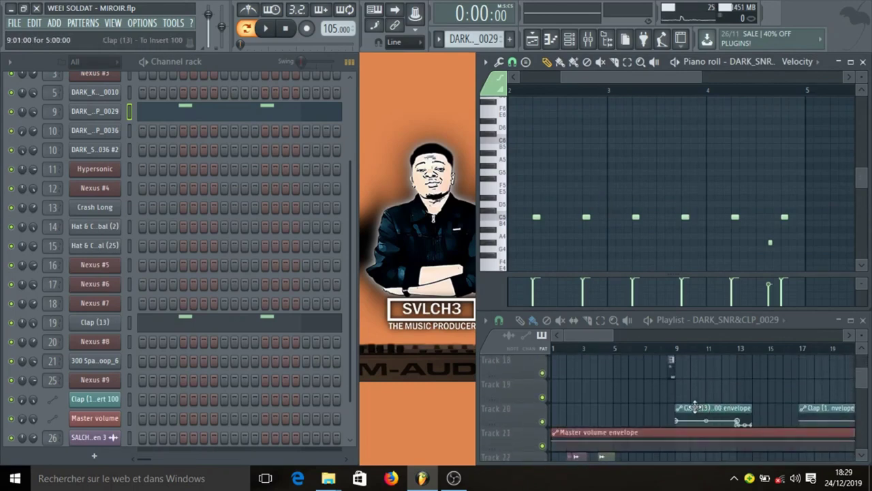
Step: Play the two short audio clips on playlist Track 22 in song mode
{"action": "scroll", "coordinate": [642, 390], "scroll_direction": "down", "scroll_amount": 3}
{"action": "key", "text": "space"}
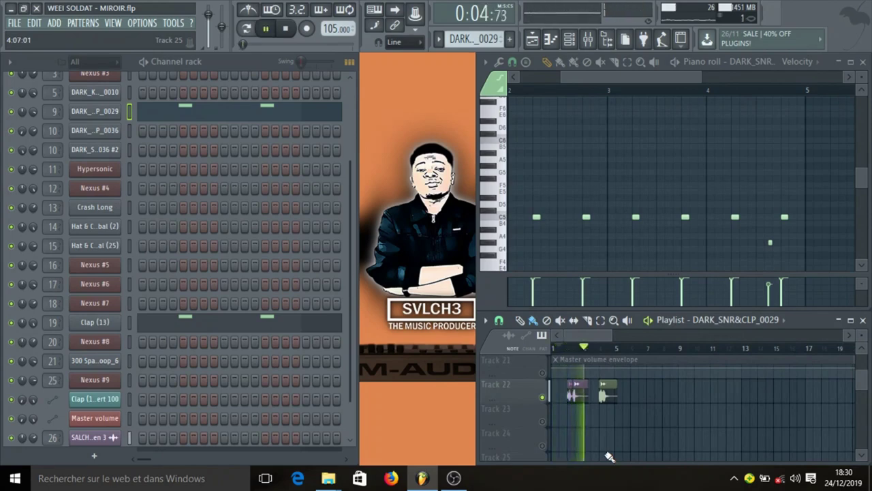
{"action": "key", "text": "space"}
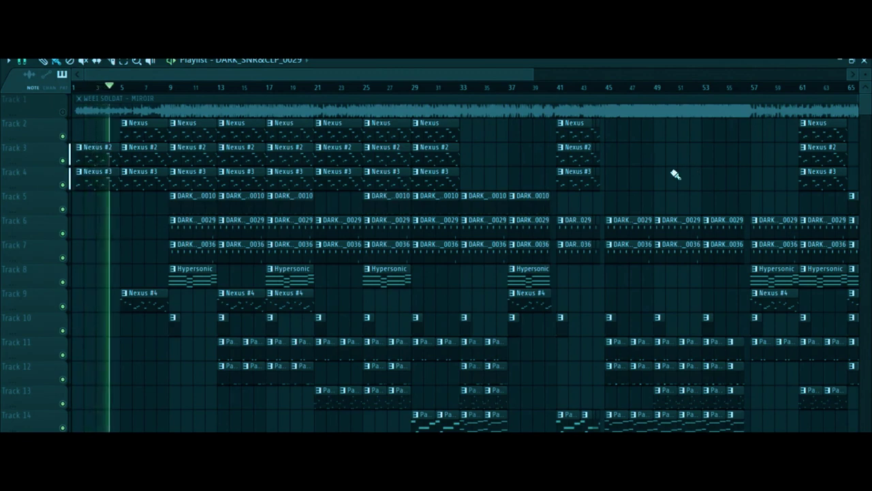
Step: Examine the opening 28 bars of the arrangement during song playback, from the reference audio track down to Track 12
{"action": "scroll", "coordinate": [152, 89], "scroll_direction": "up", "scroll_amount": 4}
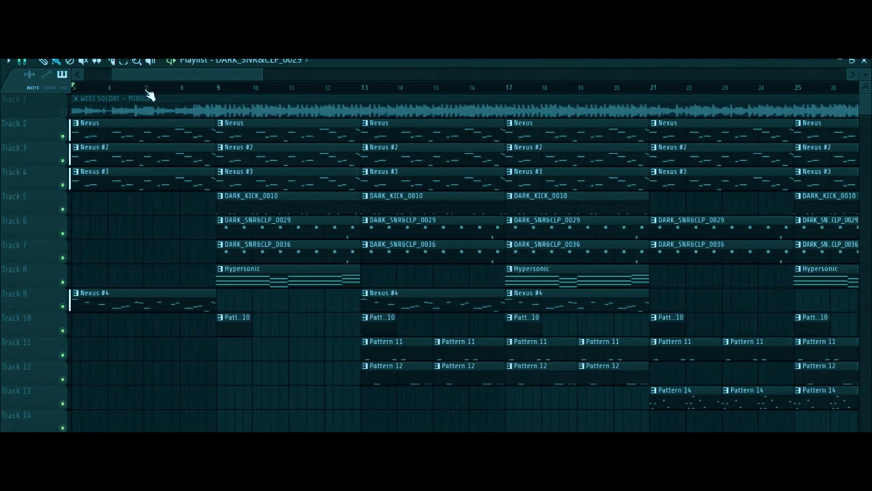
{"action": "left_click_drag", "start_coordinate": [156, 77], "coordinate": [103, 74]}
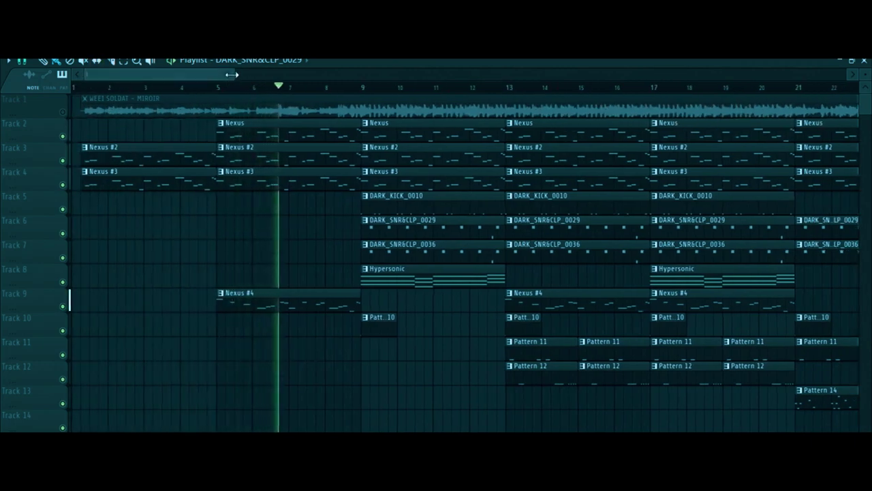
{"action": "left_click_drag", "start_coordinate": [234, 74], "coordinate": [273, 73]}
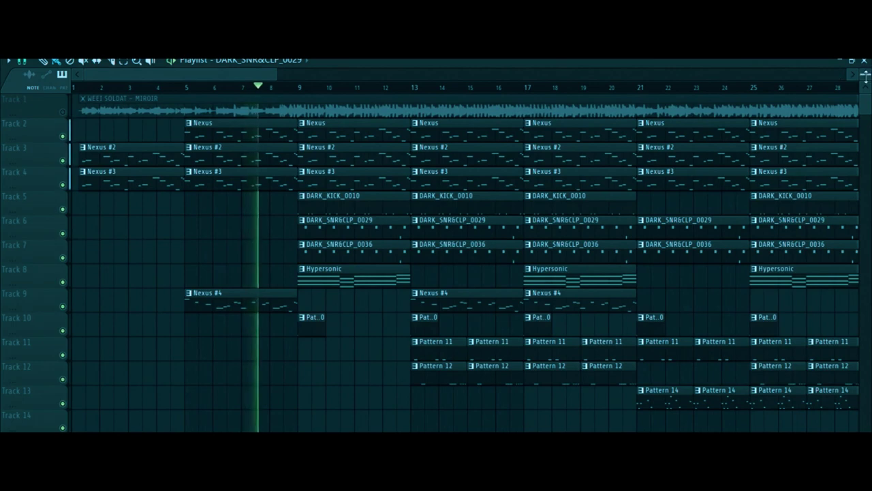
{"action": "scroll", "coordinate": [839, 74], "scroll_direction": "up", "scroll_amount": 2}
{"action": "scroll", "coordinate": [623, 195], "scroll_direction": "up", "scroll_amount": 2}
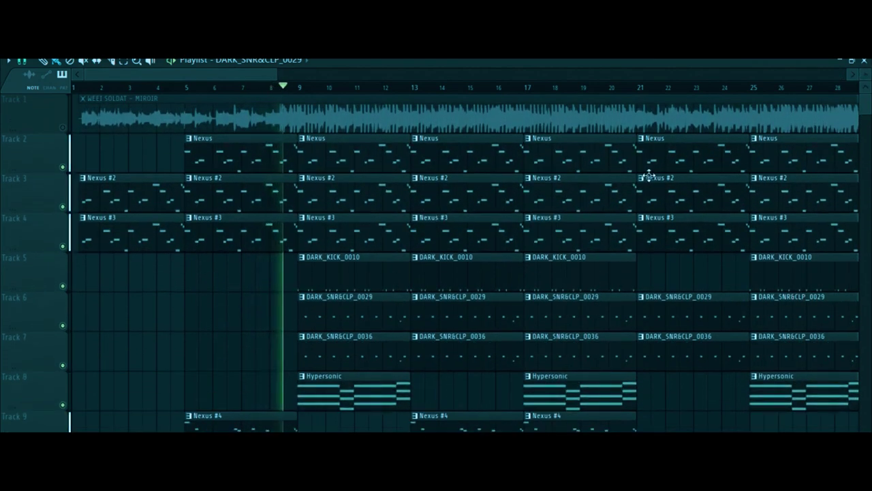
{"action": "scroll", "coordinate": [625, 218], "scroll_direction": "down", "scroll_amount": 2}
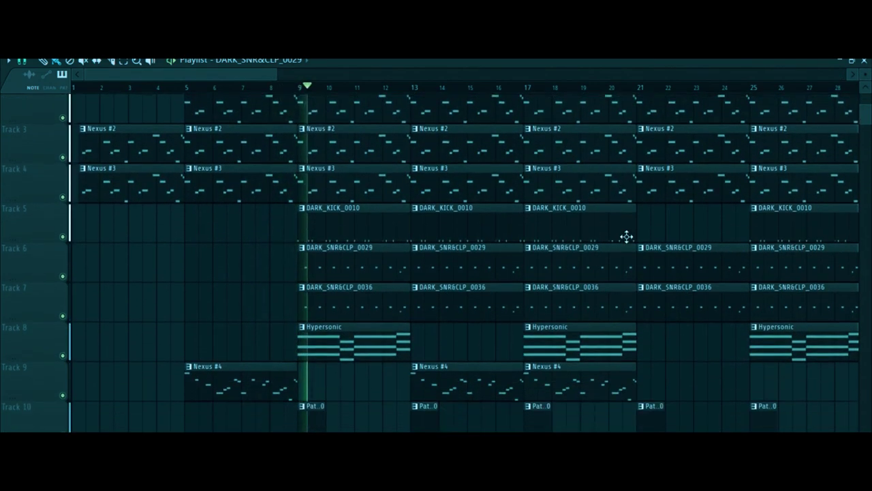
{"action": "scroll", "coordinate": [627, 236], "scroll_direction": "down", "scroll_amount": 1}
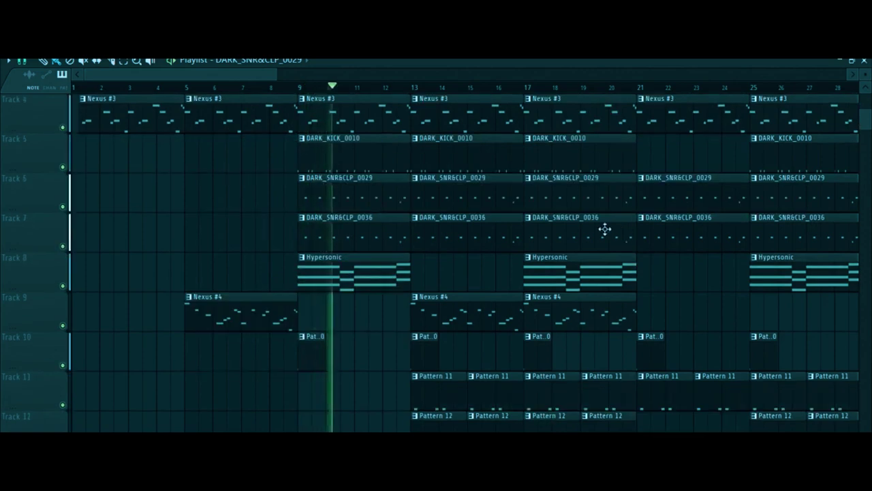
Step: Follow the song playback through bars 11 to 43, examining the clip layout on Tracks 1 to 18
{"action": "left_click_drag", "start_coordinate": [273, 76], "coordinate": [295, 76]}
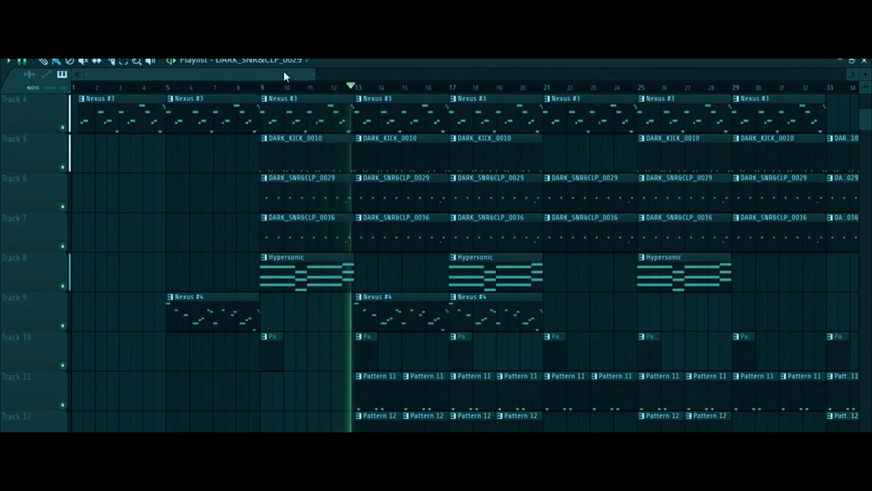
{"action": "left_click_drag", "start_coordinate": [285, 72], "coordinate": [370, 82]}
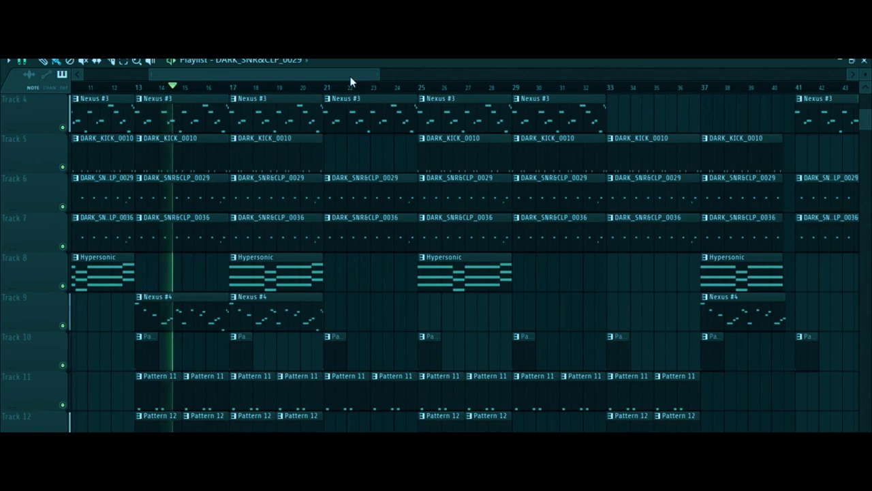
{"action": "scroll", "coordinate": [421, 244], "scroll_direction": "down", "scroll_amount": 6}
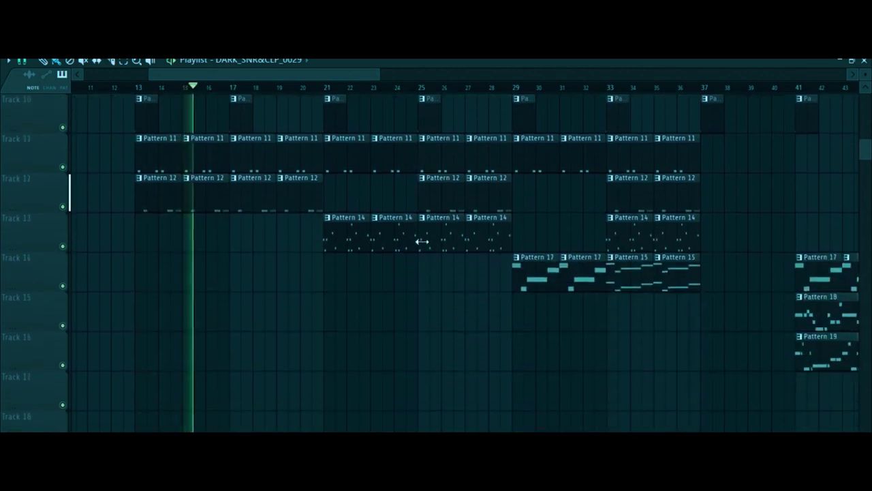
{"action": "scroll", "coordinate": [420, 243], "scroll_direction": "up", "scroll_amount": 4}
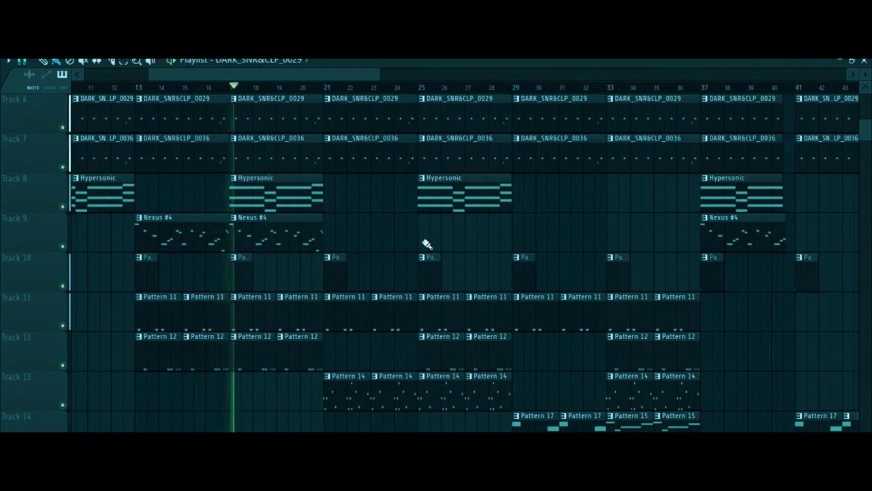
{"action": "scroll", "coordinate": [424, 242], "scroll_direction": "up", "scroll_amount": 2}
{"action": "scroll", "coordinate": [421, 241], "scroll_direction": "down", "scroll_amount": 2}
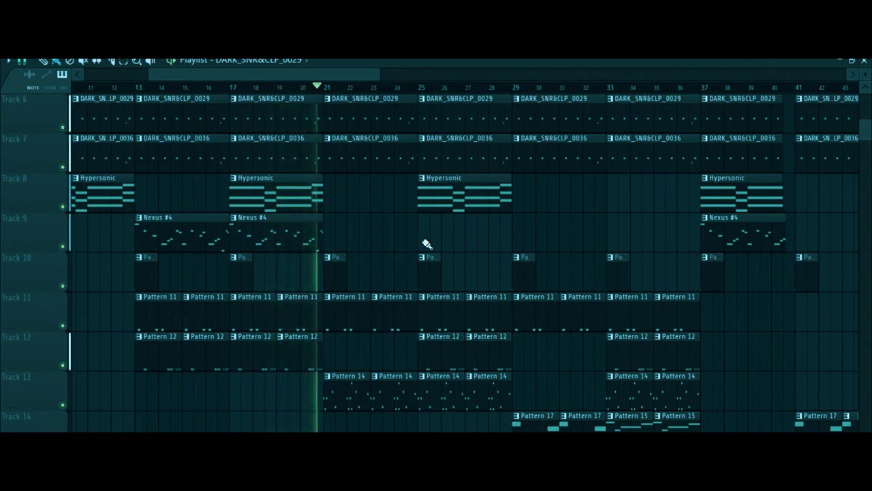
{"action": "scroll", "coordinate": [423, 242], "scroll_direction": "up", "scroll_amount": 5}
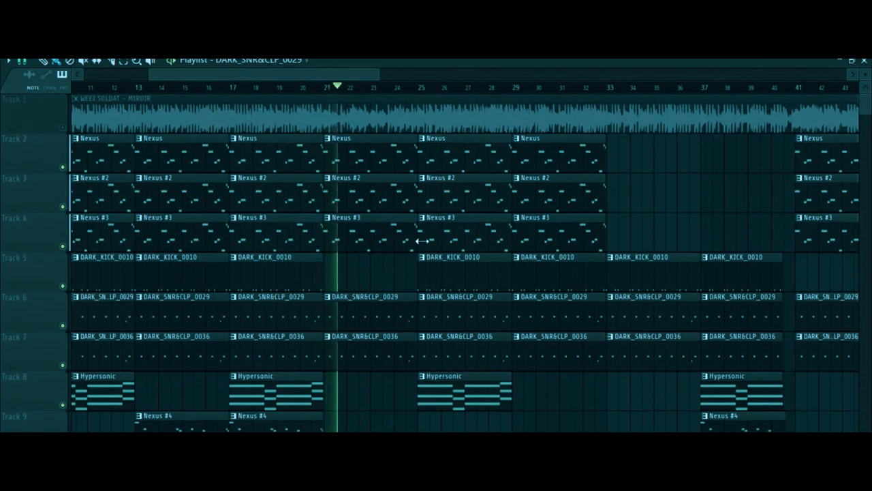
{"action": "scroll", "coordinate": [423, 241], "scroll_direction": "down", "scroll_amount": 5}
{"action": "scroll", "coordinate": [426, 244], "scroll_direction": "up", "scroll_amount": 1}
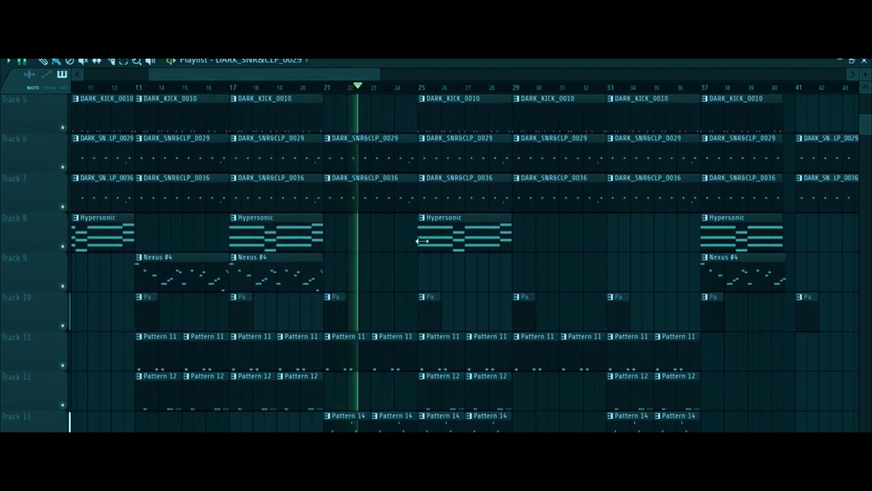